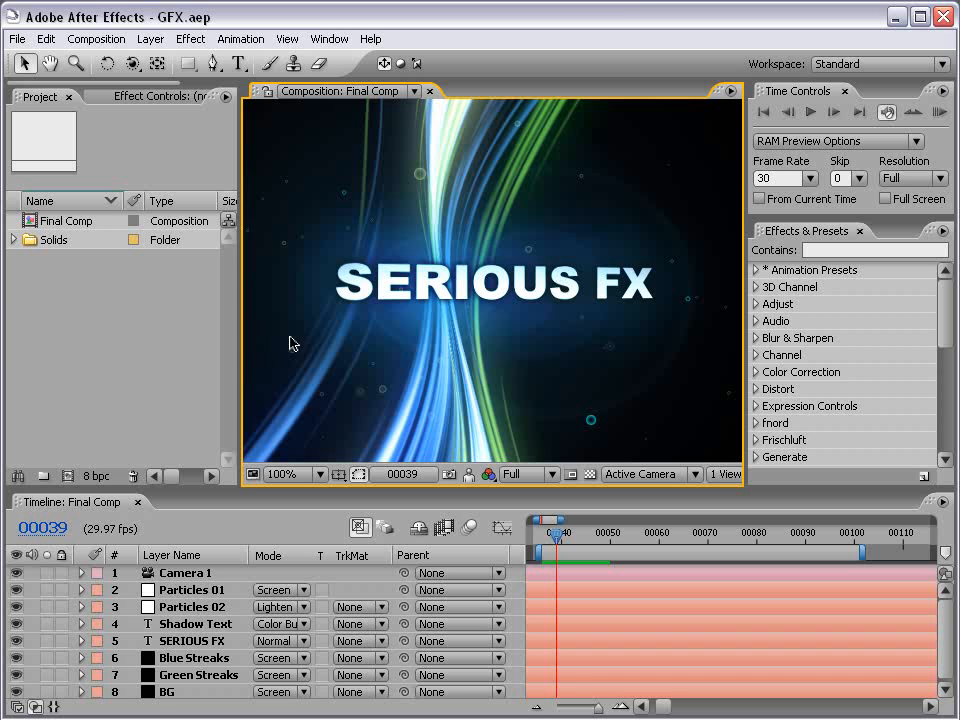
Step: Create a new 720 x 480 composition with the NTSC DV preset and a 300-frame duration, viewed at 50%
{"action": "left_click", "coordinate": [95, 38]}
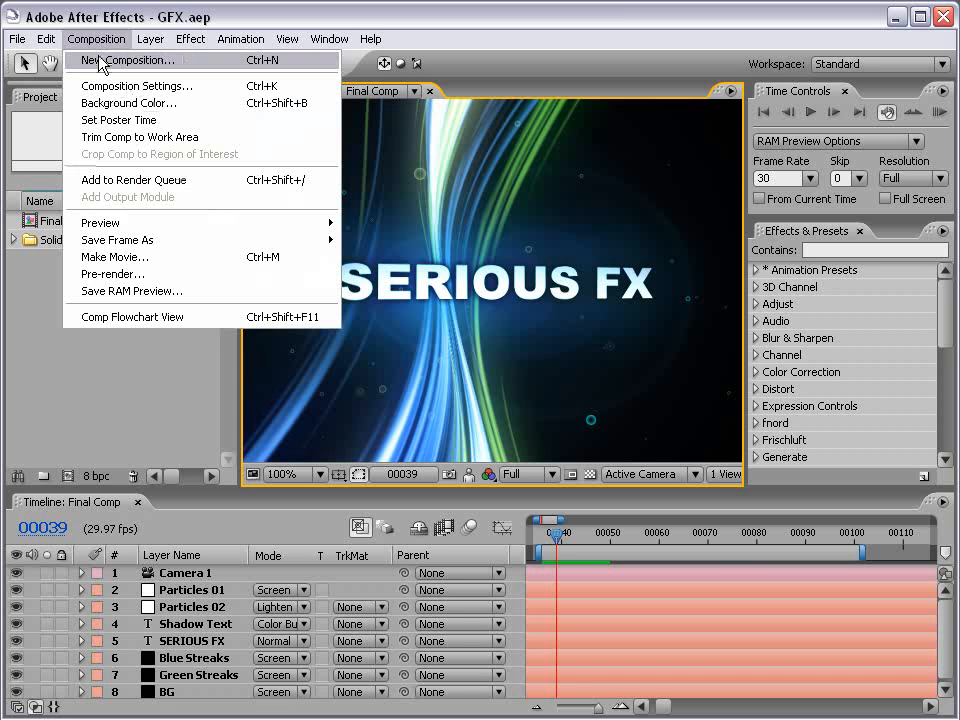
{"action": "left_click", "coordinate": [66, 57]}
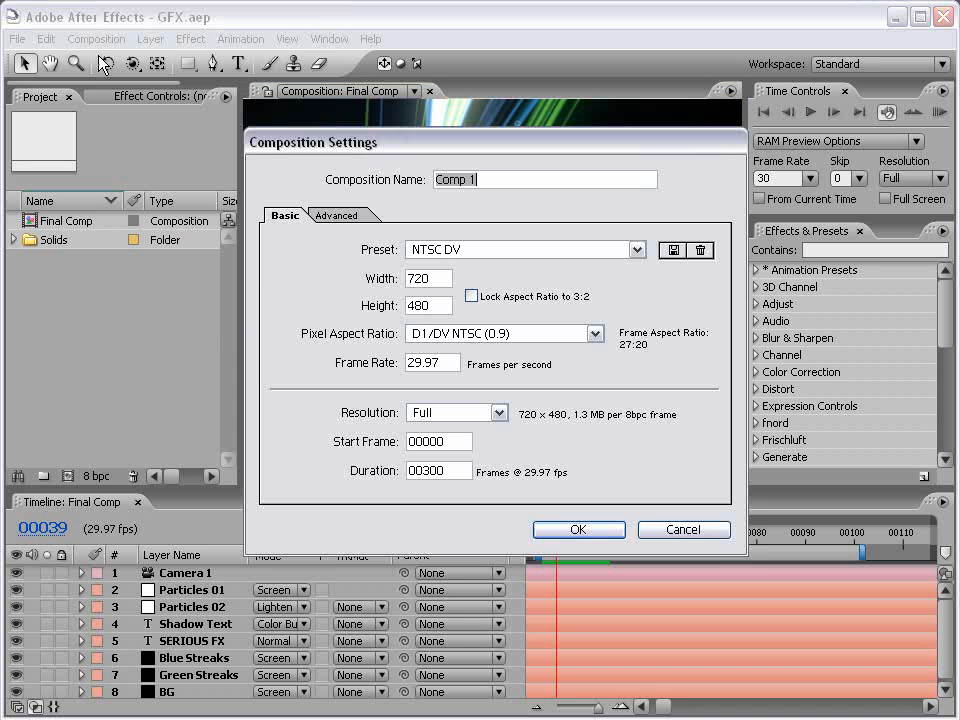
{"action": "left_click", "coordinate": [480, 257]}
{"action": "left_click", "coordinate": [465, 334]}
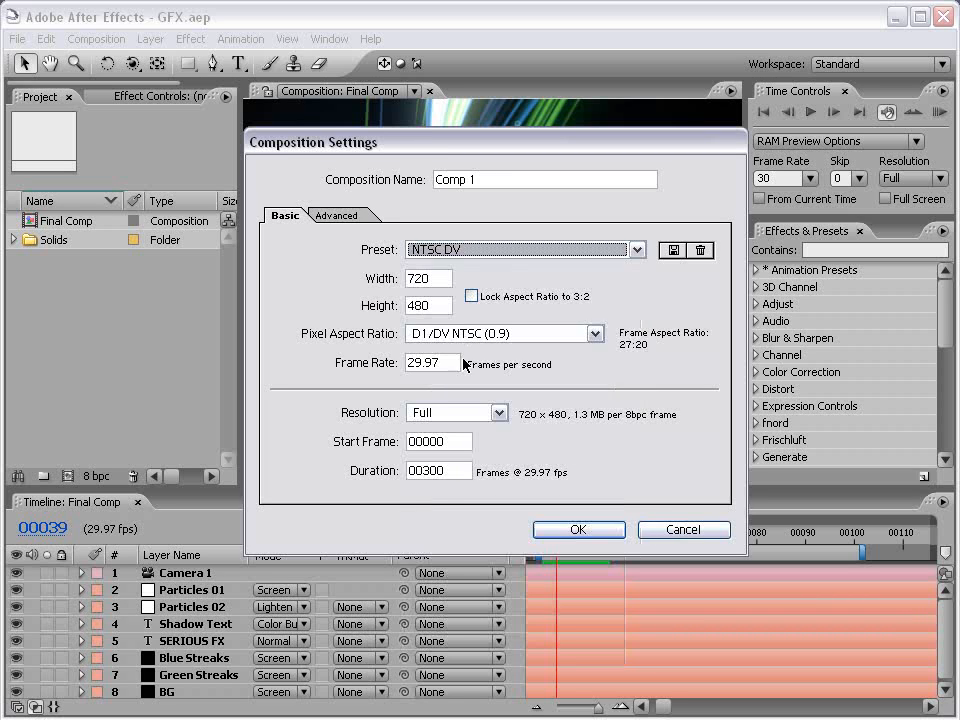
{"action": "left_click", "coordinate": [580, 533]}
{"action": "key", "text": "comma"}
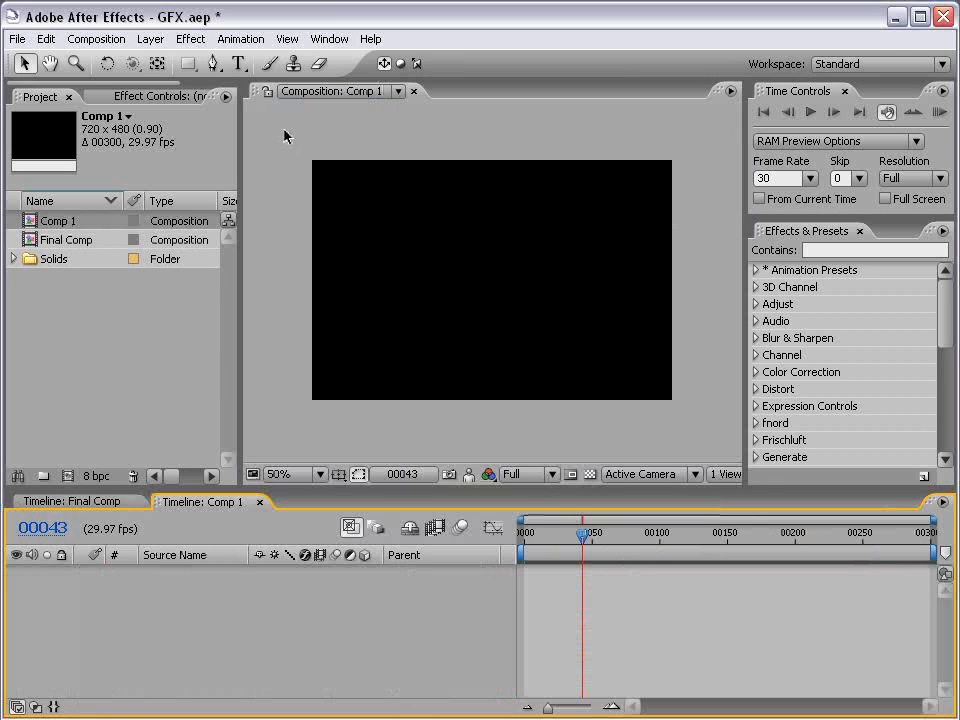
Step: Add the title text "SERIOUS FX" and position it near the centre of the composition
{"action": "left_click", "coordinate": [238, 63]}
{"action": "left_click", "coordinate": [481, 277]}
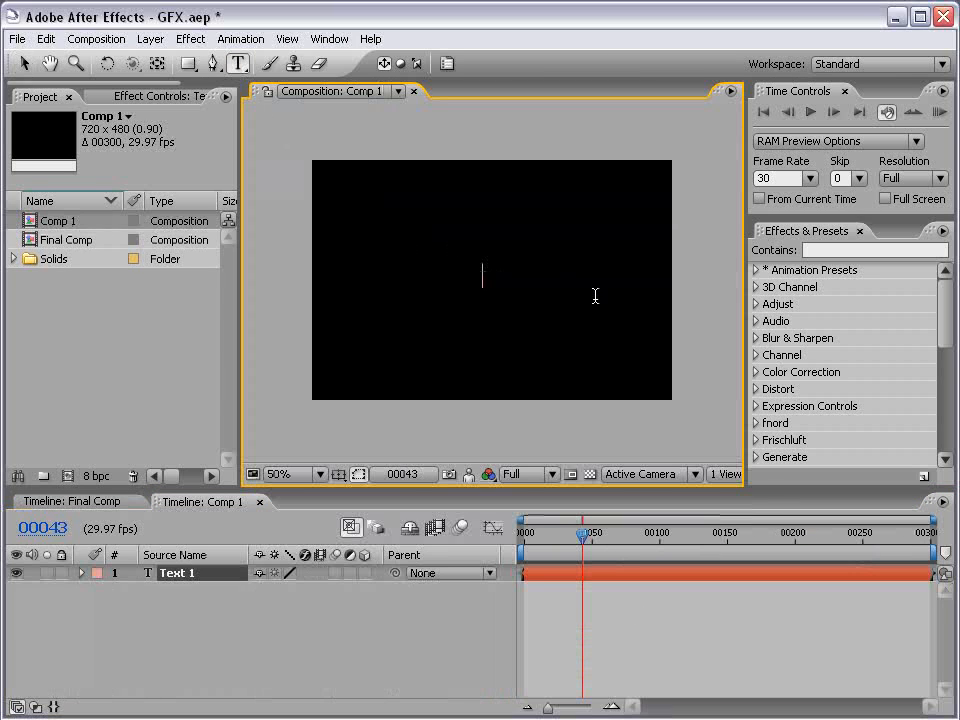
{"action": "type", "text": "sERIOUS F"}
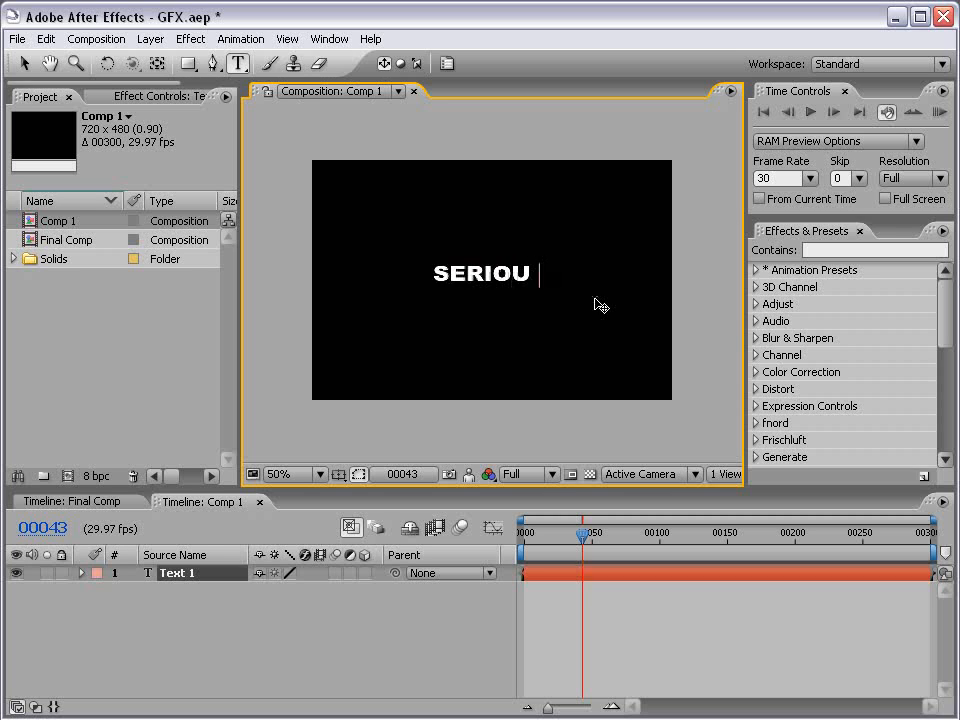
{"action": "type", "text": "X"}
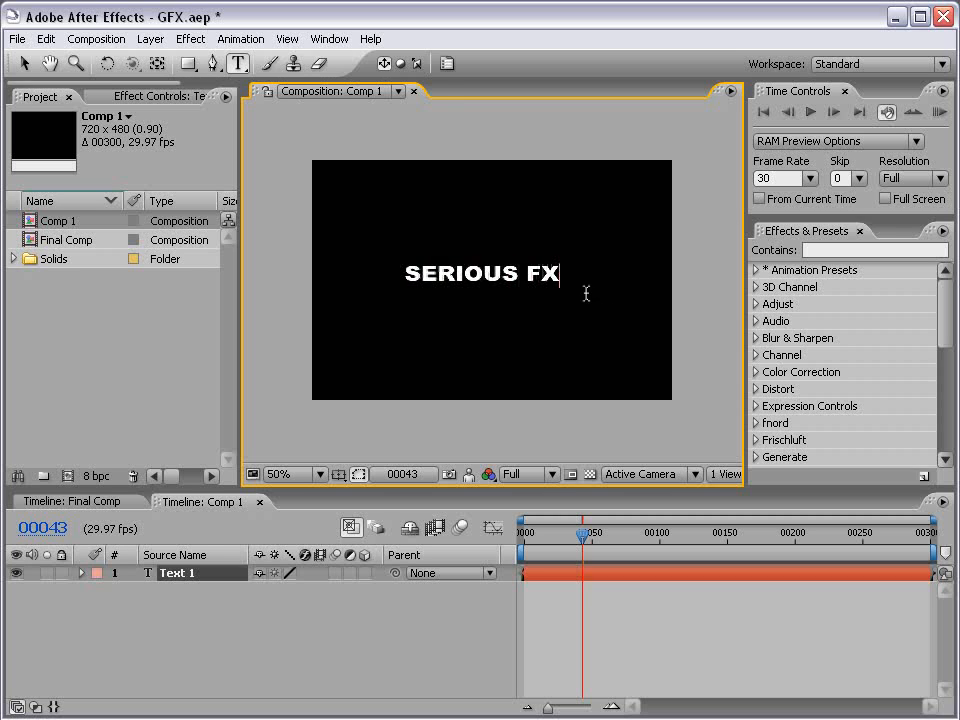
{"action": "left_click", "coordinate": [24, 63]}
{"action": "left_click", "coordinate": [561, 313]}
{"action": "left_click_drag", "start_coordinate": [521, 279], "coordinate": [524, 287]}
{"action": "left_click", "coordinate": [523, 336]}
{"action": "scroll", "coordinate": [529, 336], "scroll_direction": "up", "scroll_amount": 1}
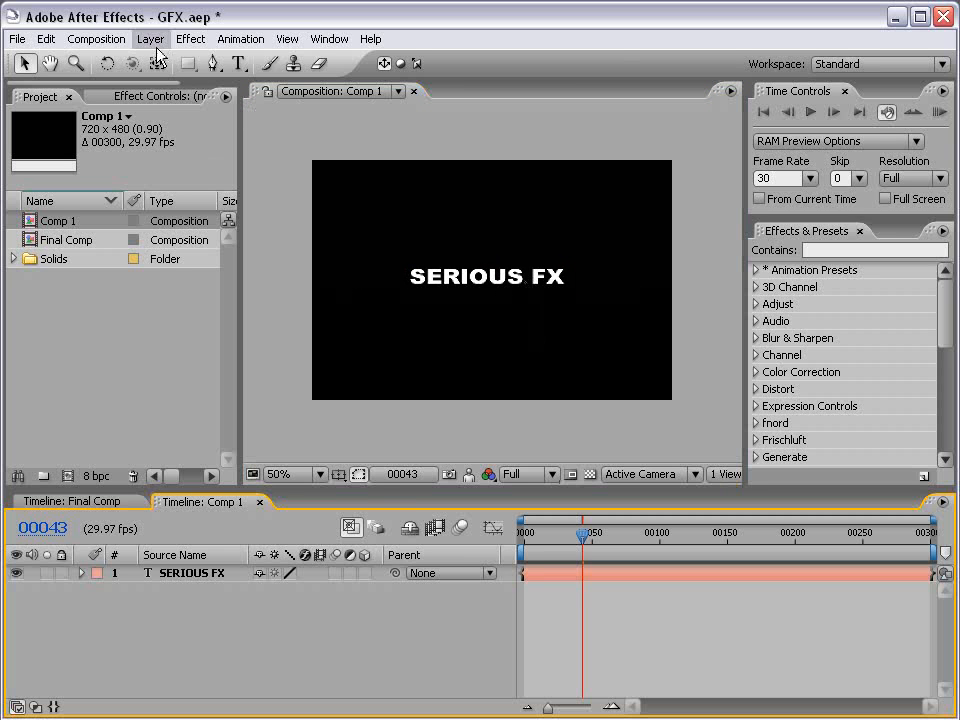
Step: Create a gray solid 300 pixels wide and 600 pixels high
{"action": "left_click", "coordinate": [152, 41]}
{"action": "mouse_move", "coordinate": [165, 60]}
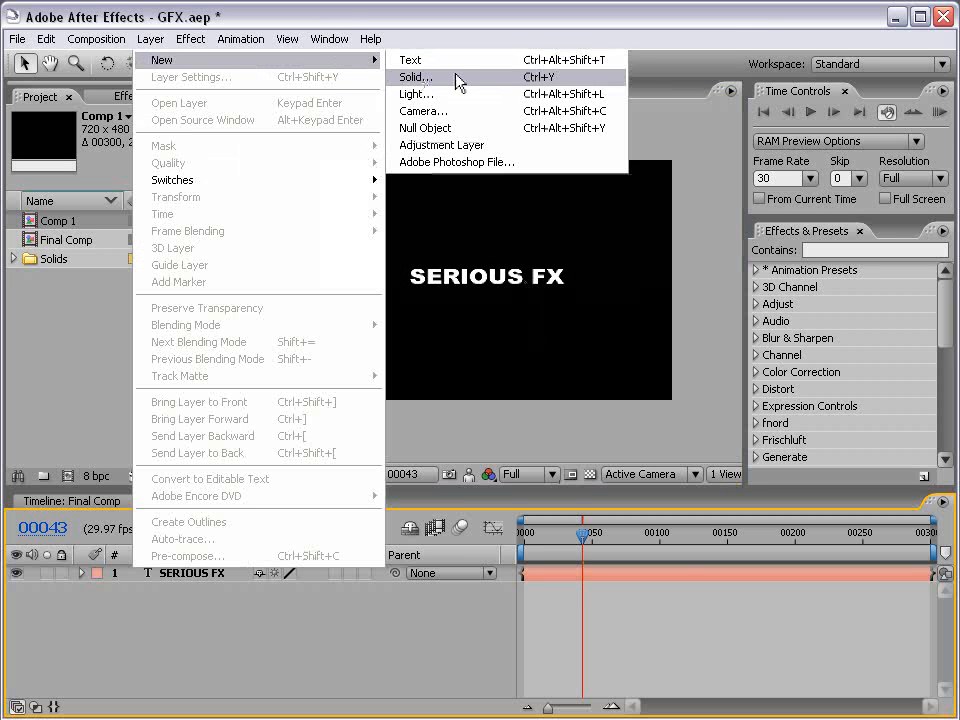
{"action": "left_click", "coordinate": [458, 78]}
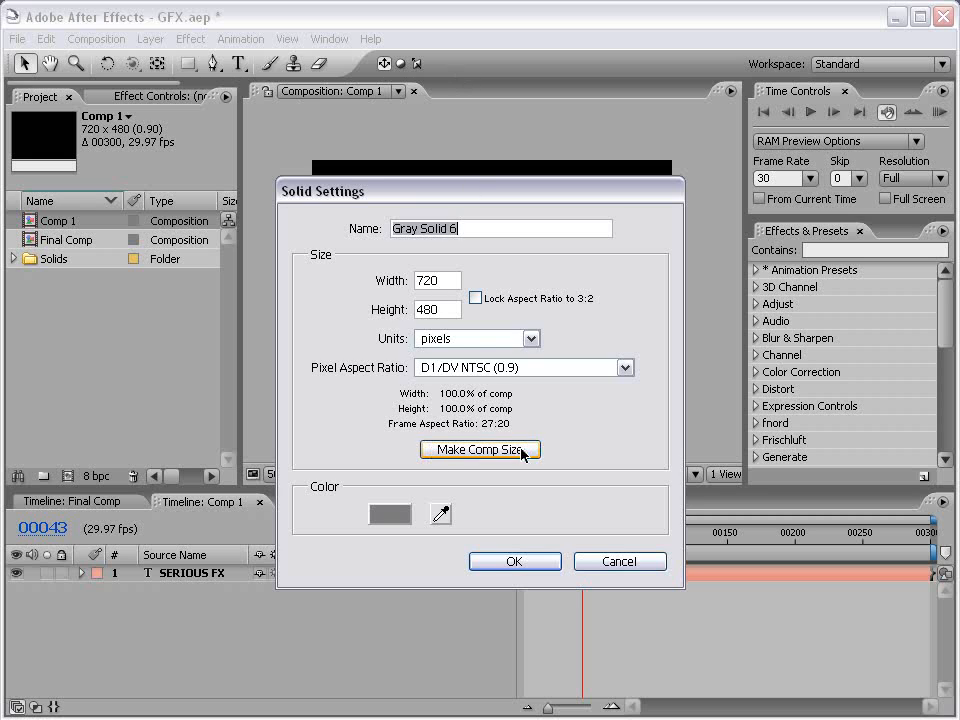
{"action": "left_click_drag", "start_coordinate": [441, 282], "coordinate": [382, 288]}
{"action": "type", "text": "300"}
{"action": "key", "text": "Tab"}
{"action": "type", "text": "600"}
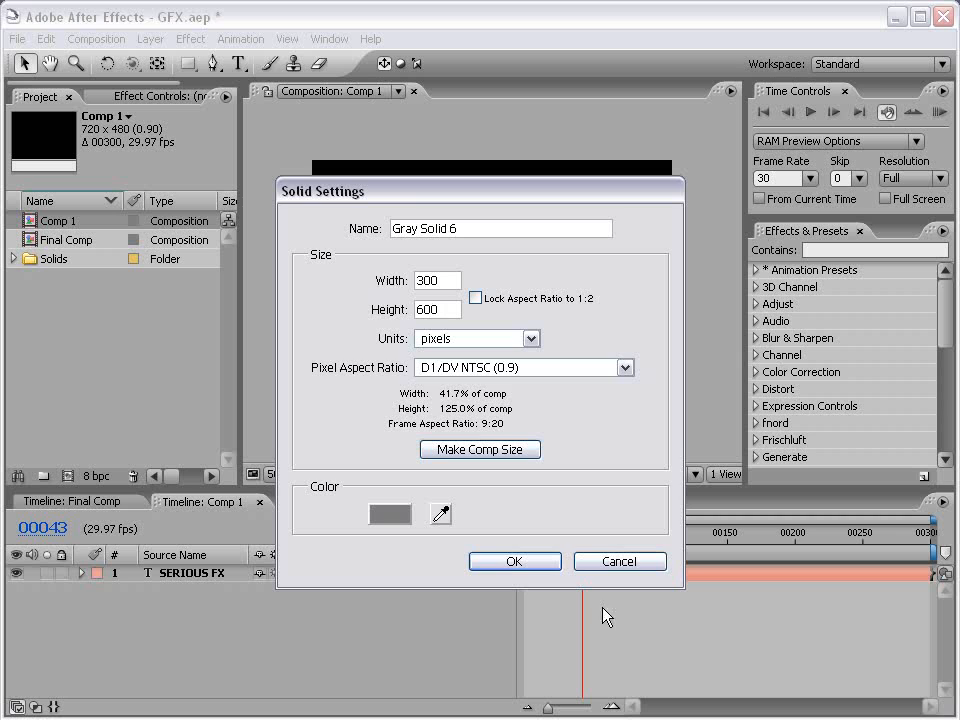
{"action": "left_click", "coordinate": [524, 566]}
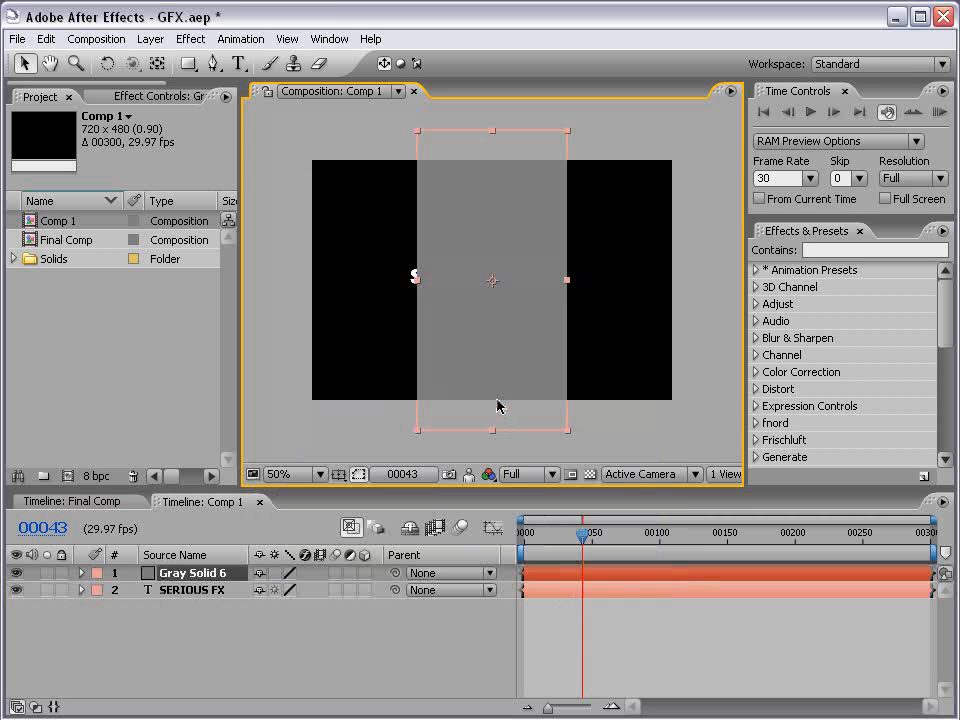
Step: Apply the Fractal Noise effect to the gray solid and widen the area showing its effect settings
{"action": "left_click", "coordinate": [190, 40]}
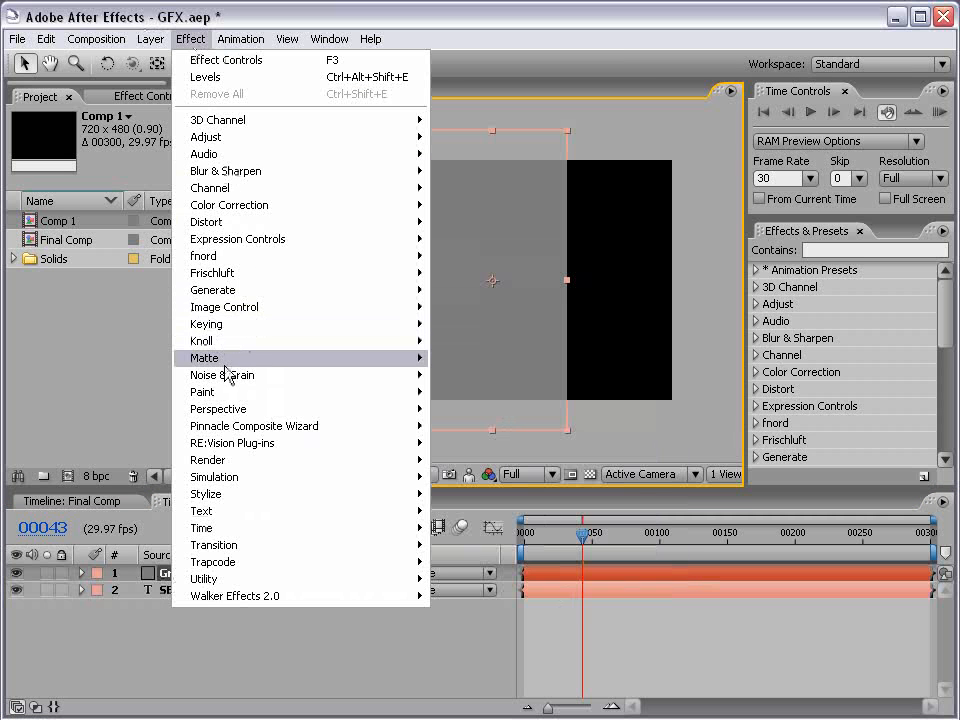
{"action": "mouse_move", "coordinate": [229, 375]}
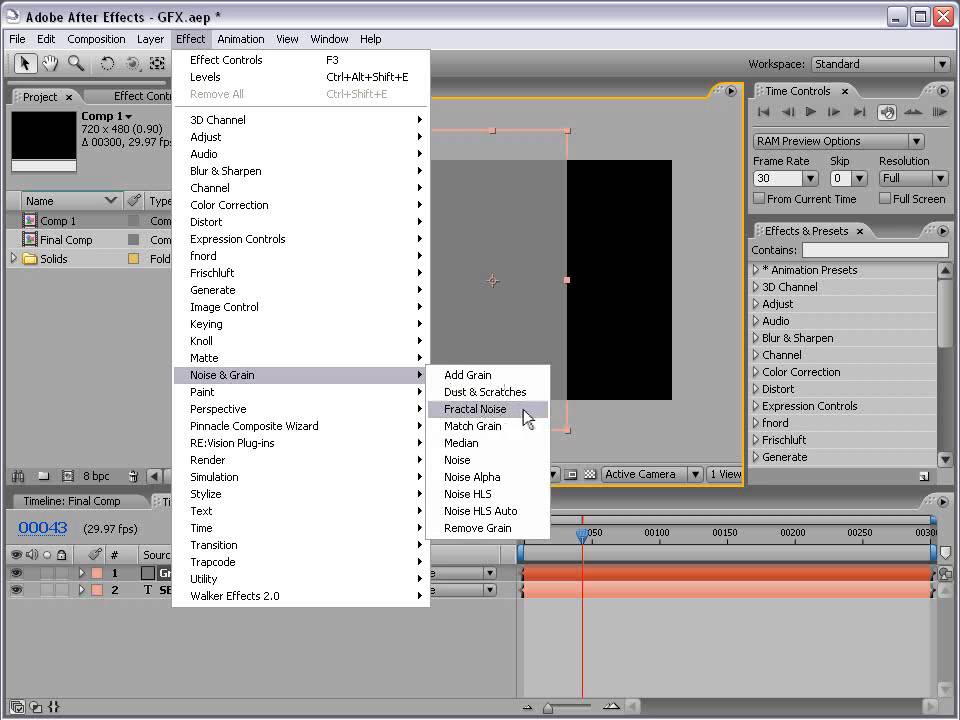
{"action": "left_click", "coordinate": [478, 409]}
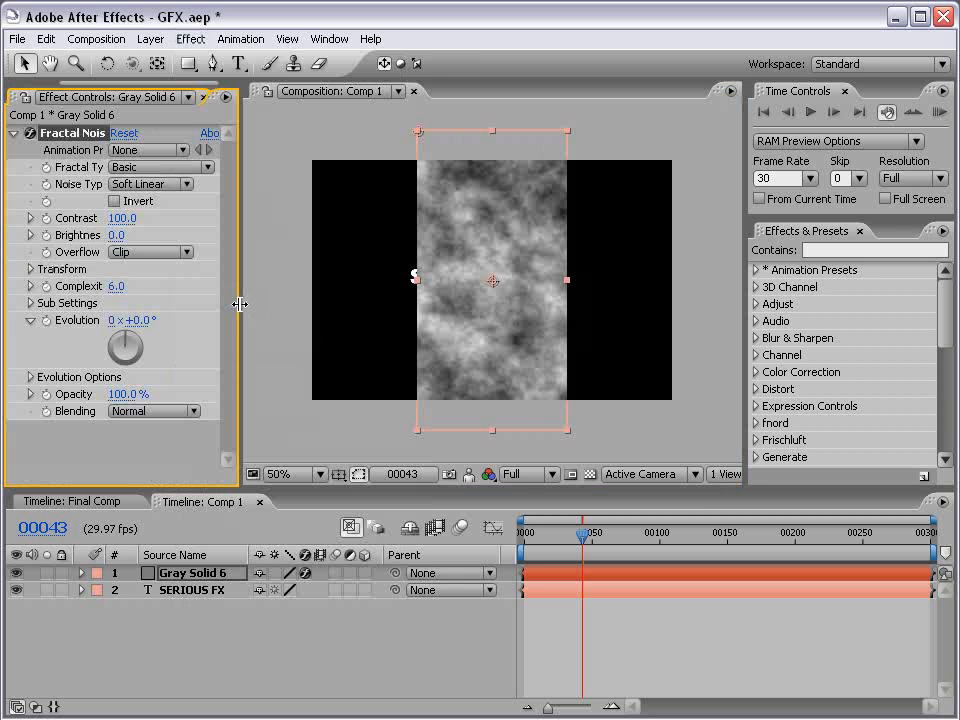
{"action": "left_click_drag", "start_coordinate": [240, 304], "coordinate": [338, 305]}
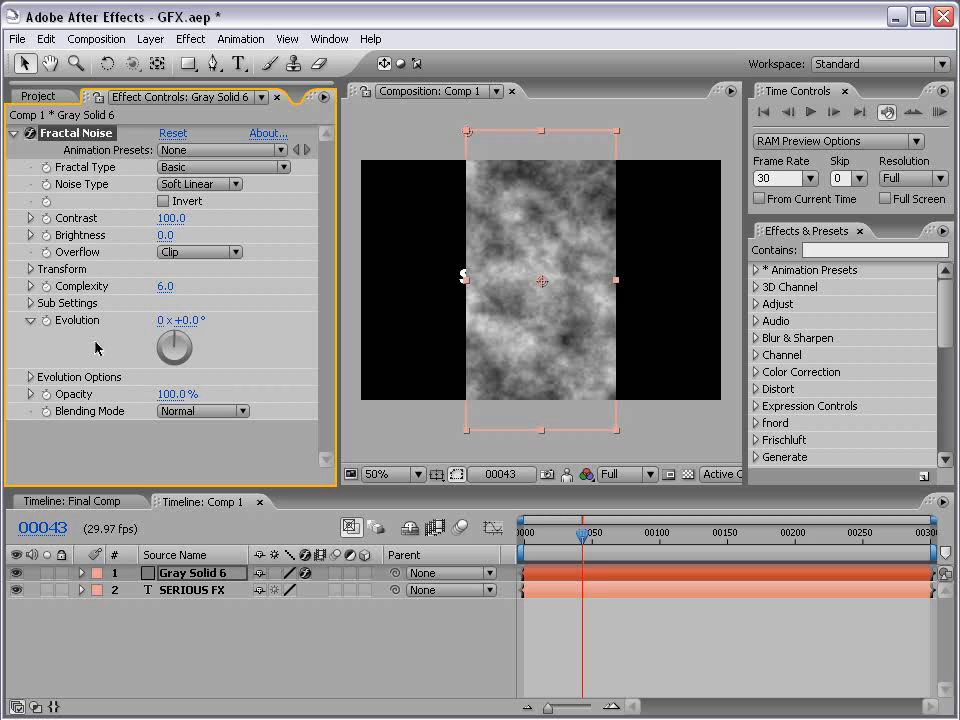
Step: Turn off Uniform Scaling in the Fractal Noise transform and reduce Scale Width to 72.5
{"action": "left_click", "coordinate": [30, 269]}
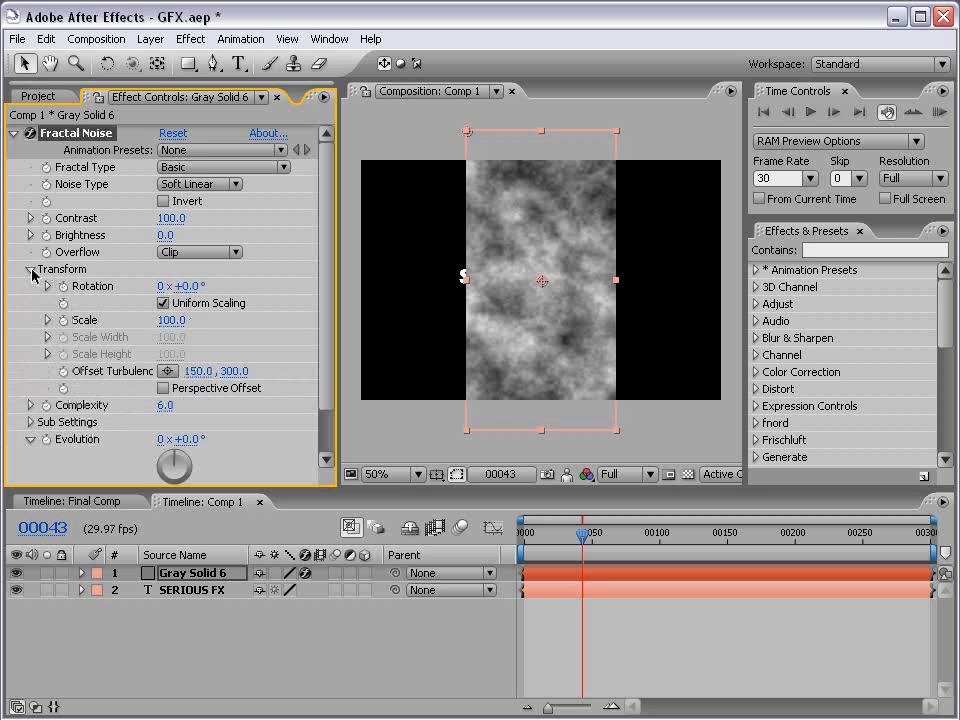
{"action": "left_click", "coordinate": [163, 303]}
{"action": "left_click_drag", "start_coordinate": [110, 368], "coordinate": [100, 367]}
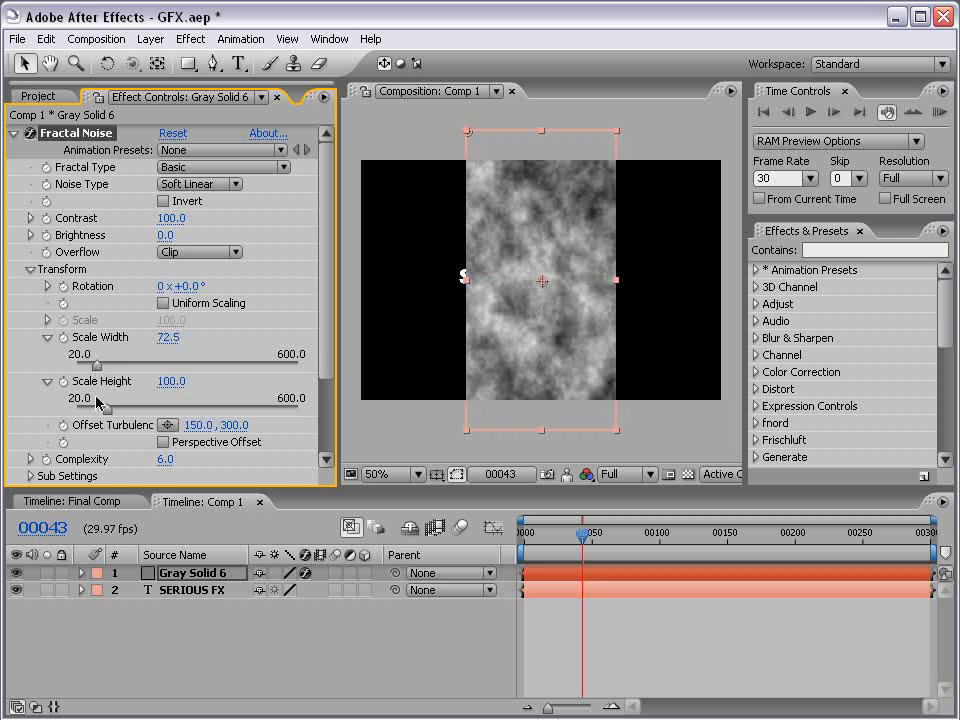
Step: Stretch the fractal noise into vertical streaks by setting Scale Height to 3000
{"action": "left_click", "coordinate": [164, 383]}
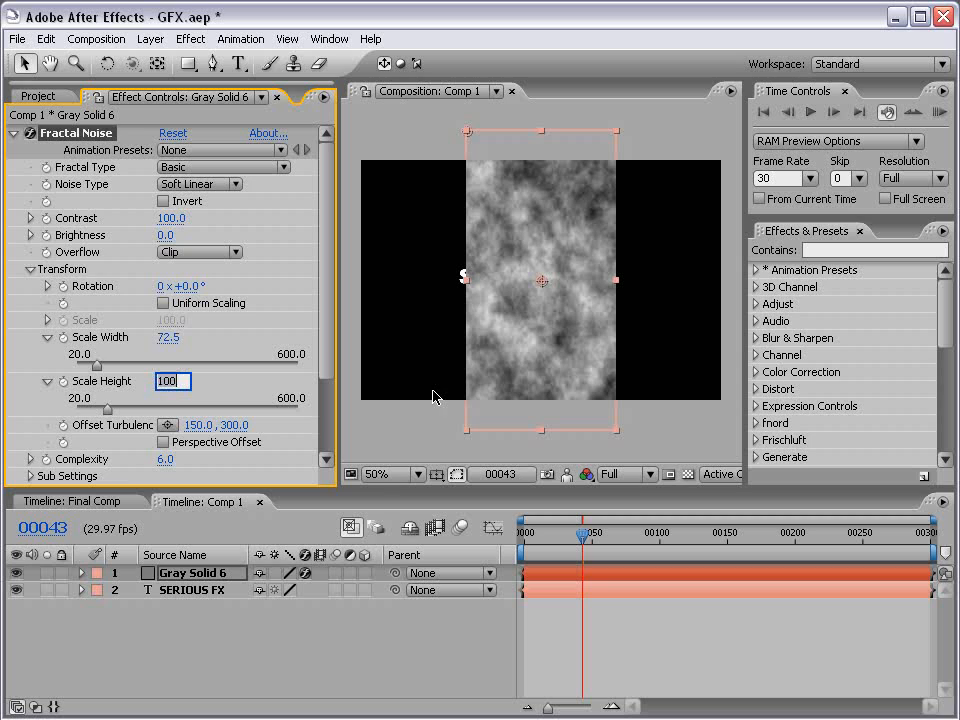
{"action": "type", "text": "3000"}
{"action": "key", "text": "Return"}
{"action": "mouse_move", "coordinate": [303, 409]}
{"action": "left_mouse_down"}
{"action": "mouse_move", "coordinate": [206, 409]}
{"action": "mouse_move", "coordinate": [302, 408]}
{"action": "left_mouse_up"}
{"action": "left_click", "coordinate": [165, 383]}
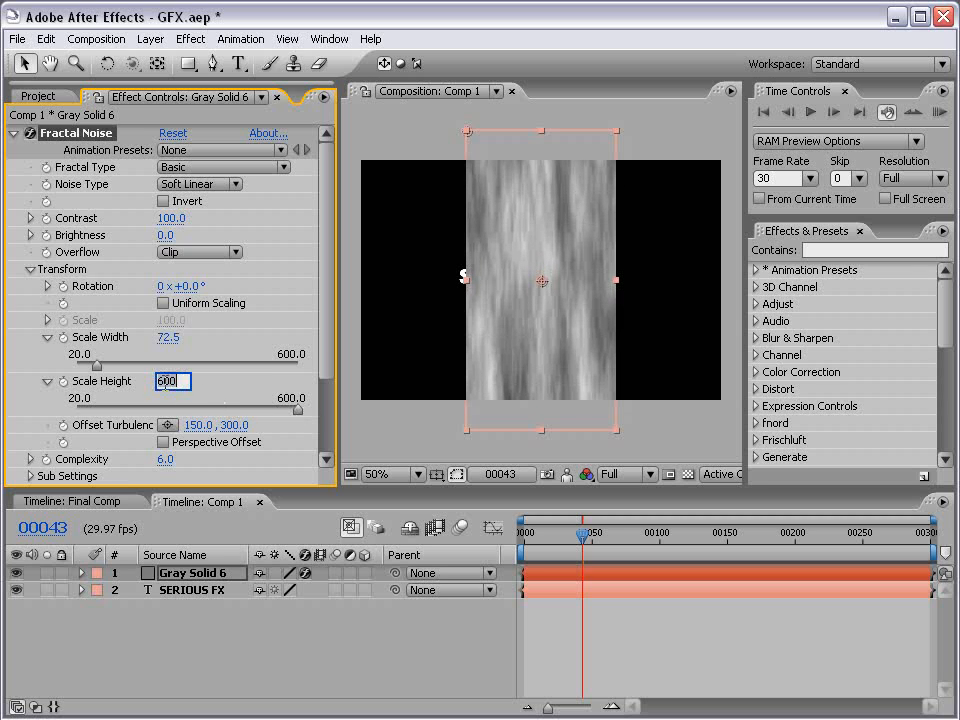
{"action": "type", "text": "2500"}
{"action": "key", "text": "Return"}
{"action": "left_click", "coordinate": [165, 383]}
{"action": "type", "text": "3000"}
{"action": "key", "text": "Return"}
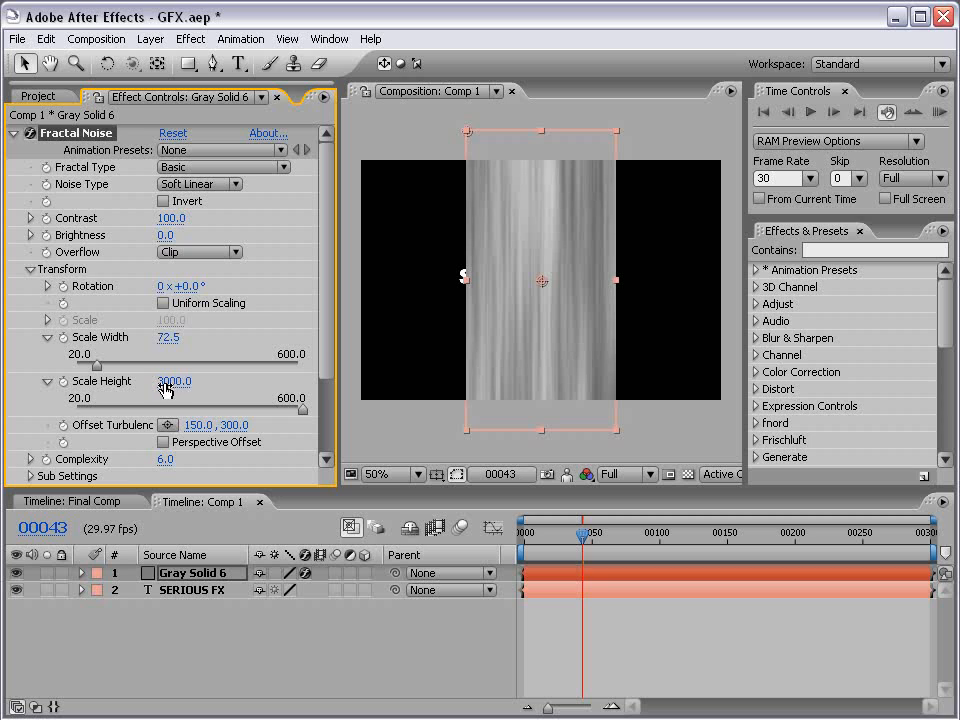
Step: Set the fractal noise Scale Width to 75
{"action": "mouse_move", "coordinate": [96, 366]}
{"action": "left_mouse_down"}
{"action": "mouse_move", "coordinate": [115, 366]}
{"action": "mouse_move", "coordinate": [102, 366]}
{"action": "left_mouse_up"}
{"action": "left_click", "coordinate": [166, 340]}
{"action": "type", "text": "75"}
{"action": "key", "text": "Return"}
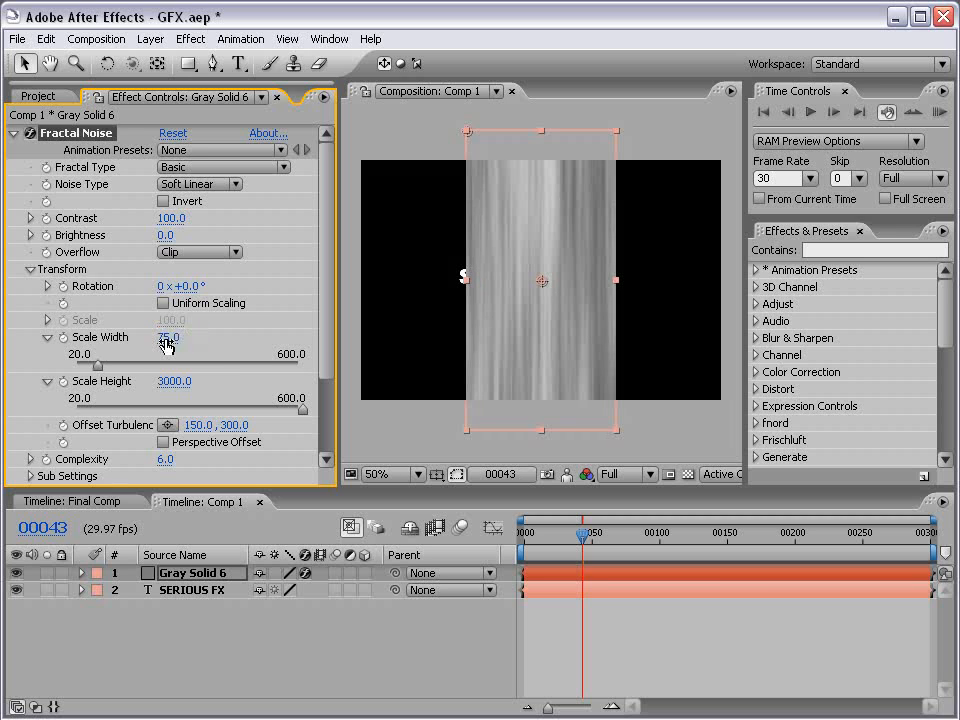
Step: Set the fractal noise Contrast to 500 and Brightness to -85, leaving the solid deselected
{"action": "left_click_drag", "start_coordinate": [170, 218], "coordinate": [276, 212]}
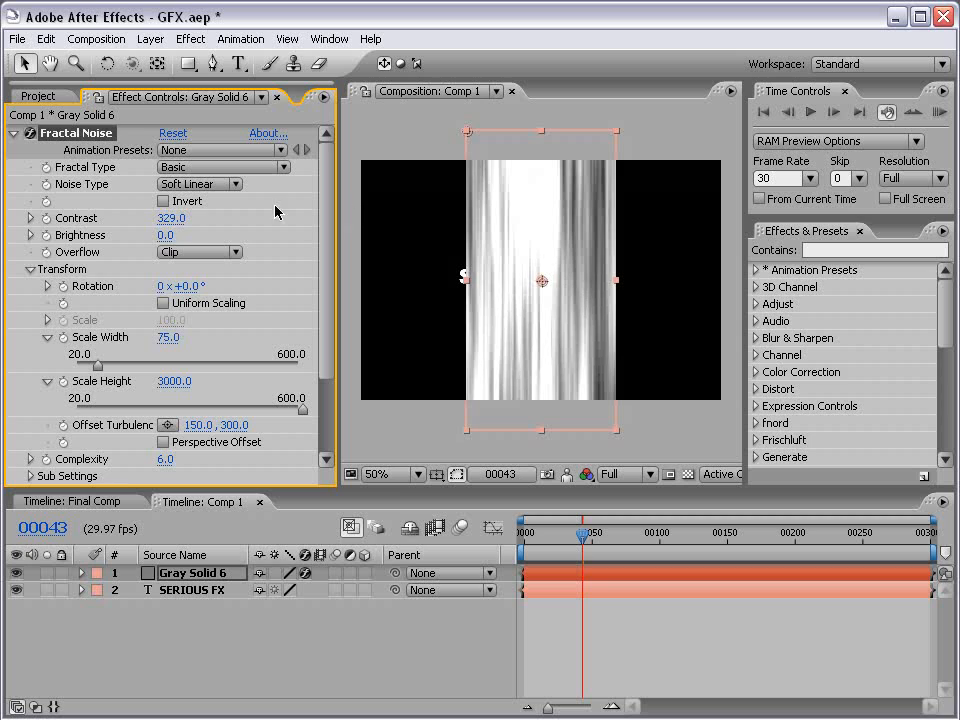
{"action": "left_click", "coordinate": [170, 218]}
{"action": "type", "text": "500"}
{"action": "key", "text": "Return"}
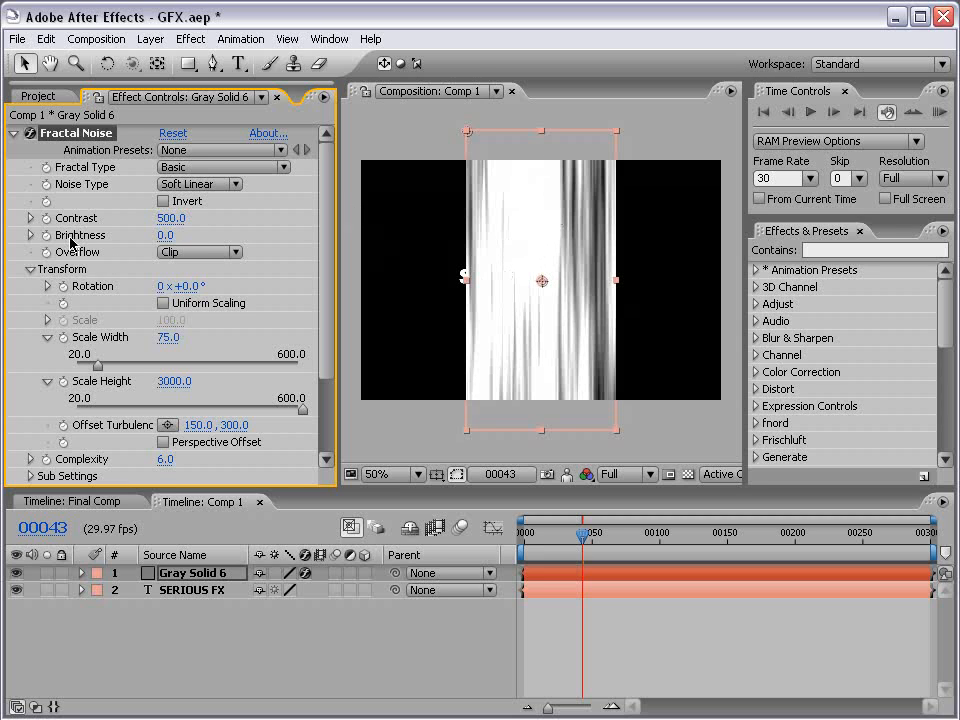
{"action": "left_click_drag", "start_coordinate": [162, 235], "coordinate": [92, 235]}
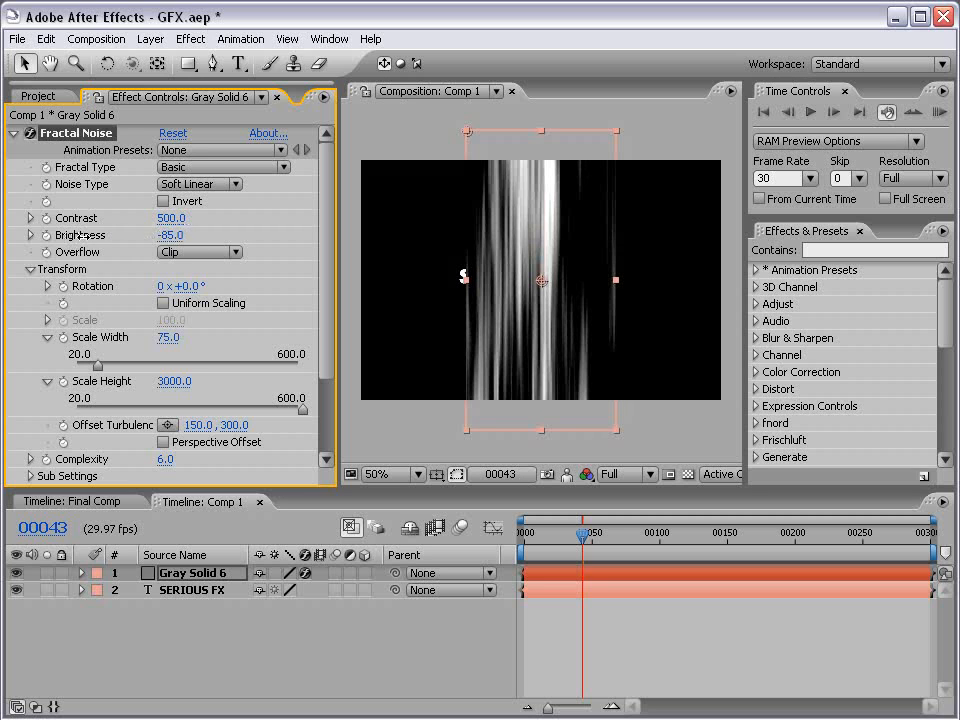
{"action": "left_click", "coordinate": [557, 598]}
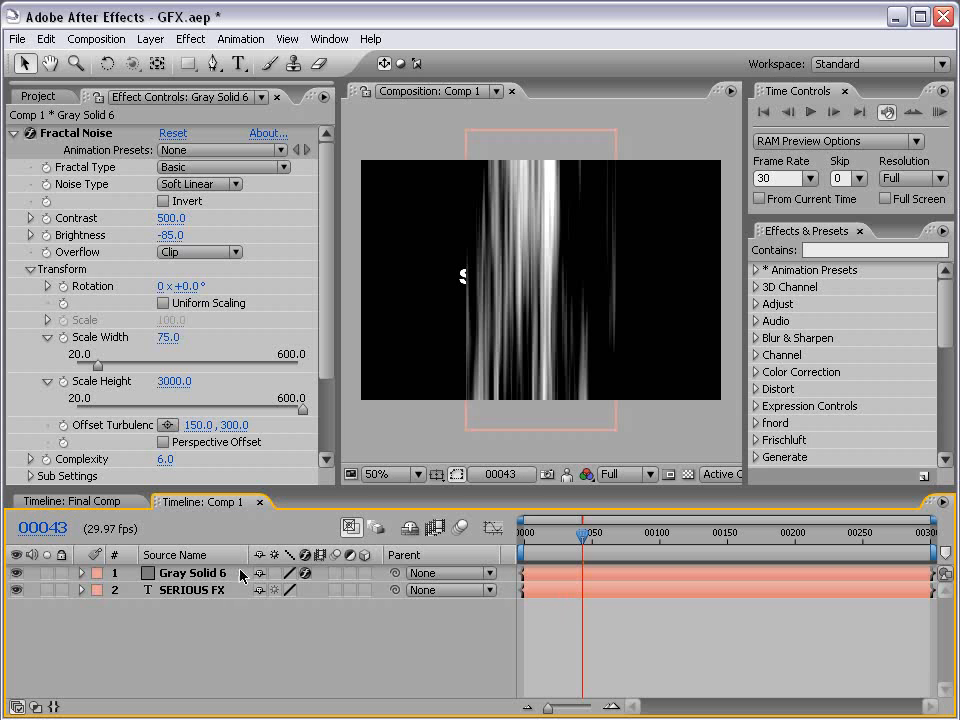
Step: Add an Evolution keyframe of 0 revolutions for the fractal noise at frame 0
{"action": "left_click_drag", "start_coordinate": [585, 541], "coordinate": [522, 543]}
{"action": "left_click_drag", "start_coordinate": [326, 341], "coordinate": [318, 409]}
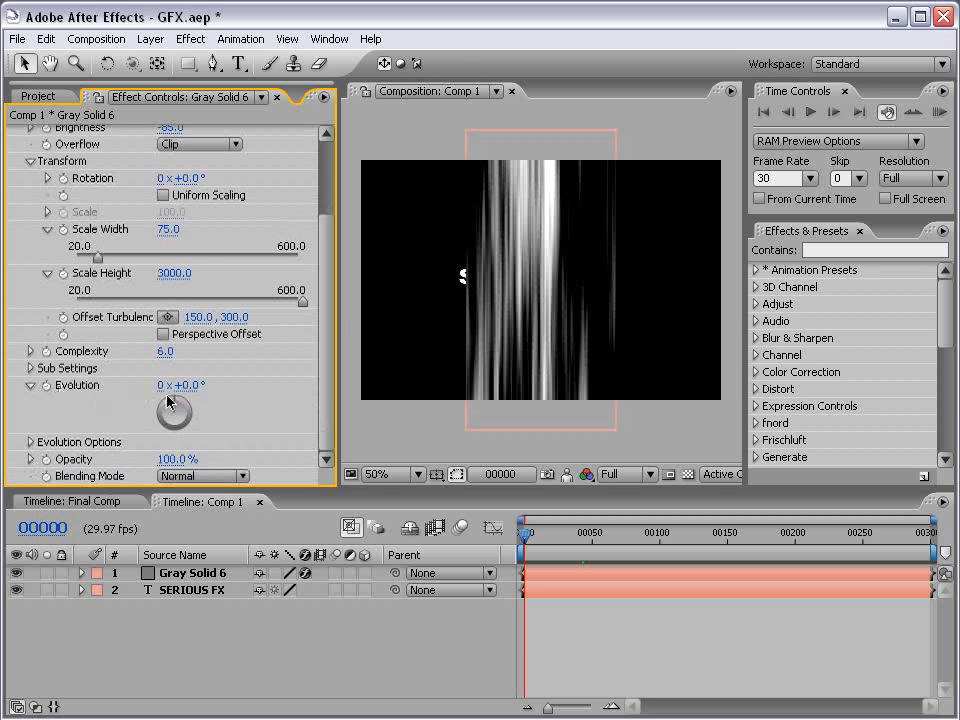
{"action": "left_click_drag", "start_coordinate": [197, 386], "coordinate": [950, 386]}
{"action": "key", "text": "ctrl+z"}
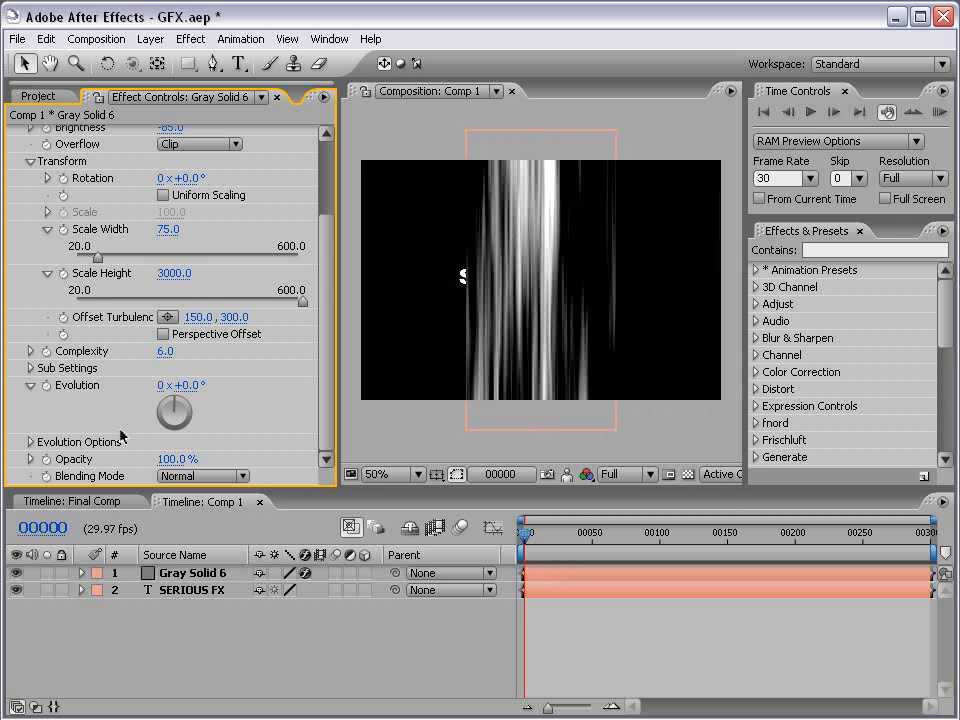
{"action": "left_click", "coordinate": [46, 388]}
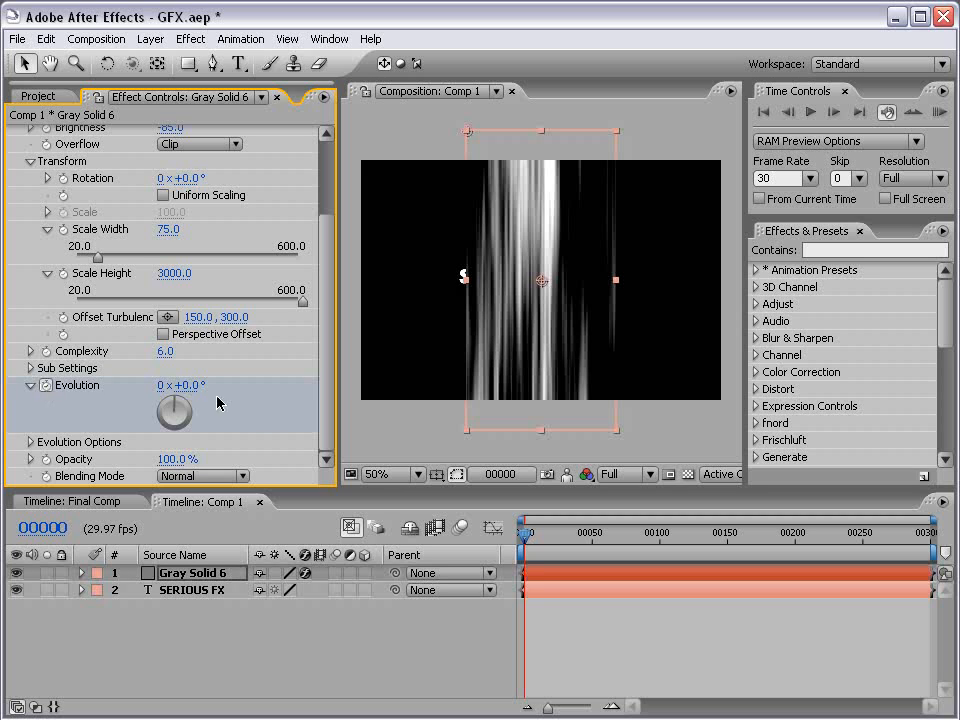
Step: Set Evolution to 1 full revolution at frame 200, and return the current time to frame 0
{"action": "left_click_drag", "start_coordinate": [585, 542], "coordinate": [795, 572]}
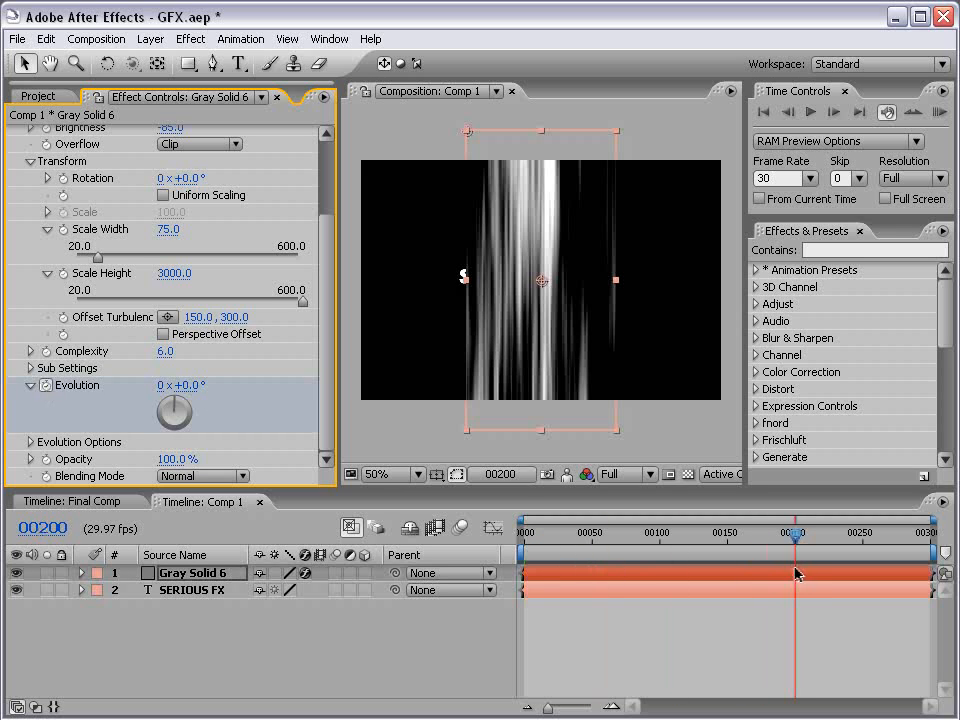
{"action": "left_click", "coordinate": [160, 385]}
{"action": "type", "text": "1"}
{"action": "key", "text": "Return"}
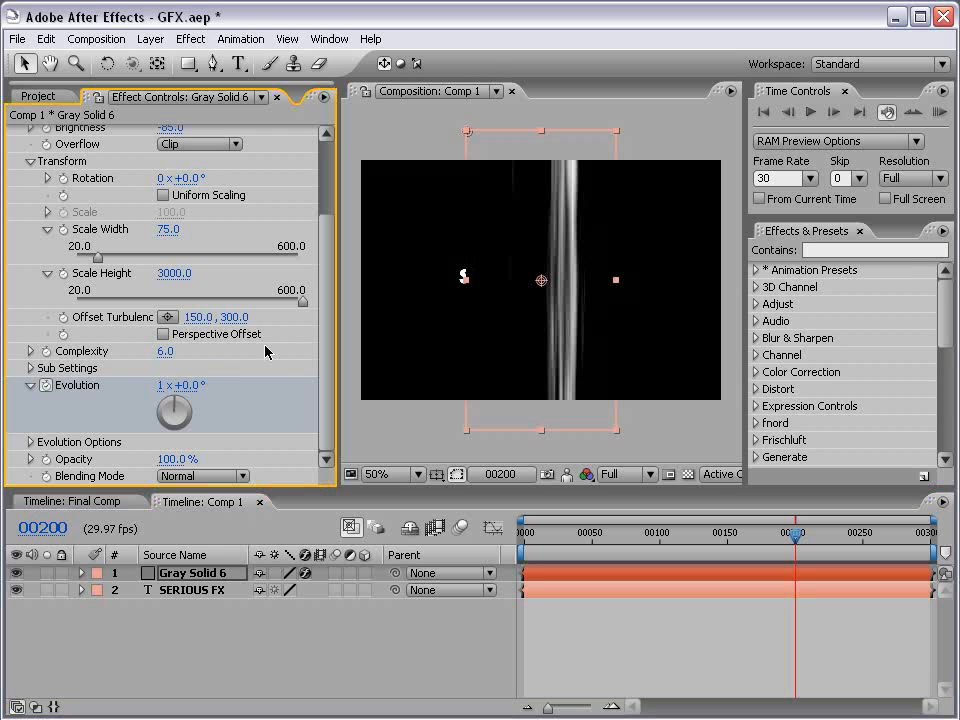
{"action": "mouse_move", "coordinate": [542, 536]}
{"action": "left_mouse_down"}
{"action": "mouse_move", "coordinate": [782, 540]}
{"action": "mouse_move", "coordinate": [524, 540]}
{"action": "left_mouse_up"}
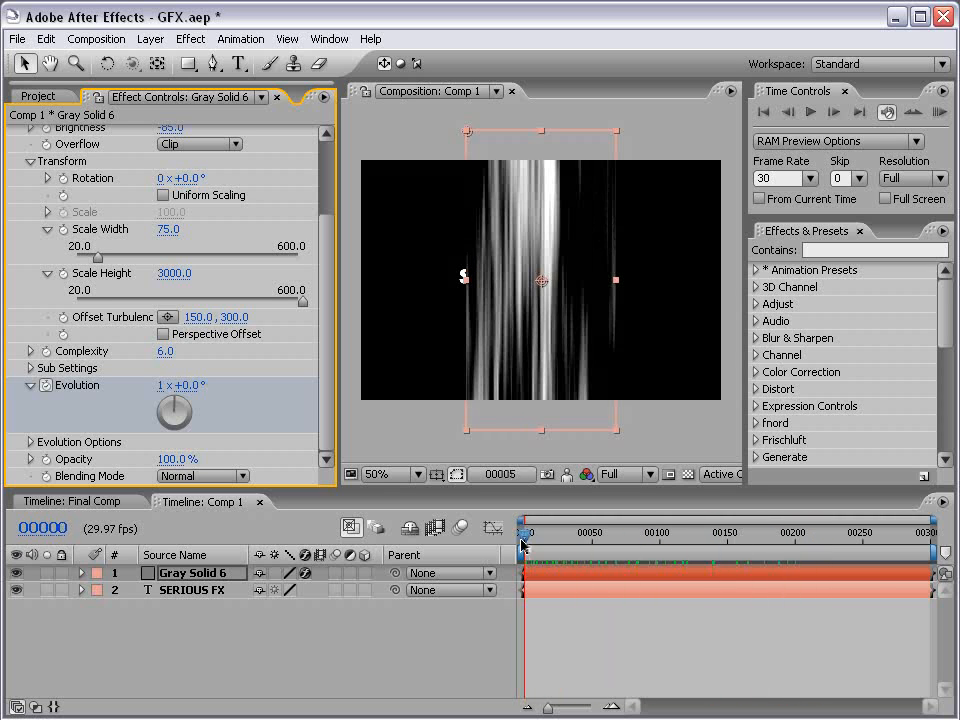
Step: Apply the Bezier Warp distortion to the gray solid and enlarge the effect settings and preview area vertically
{"action": "left_click", "coordinate": [190, 39]}
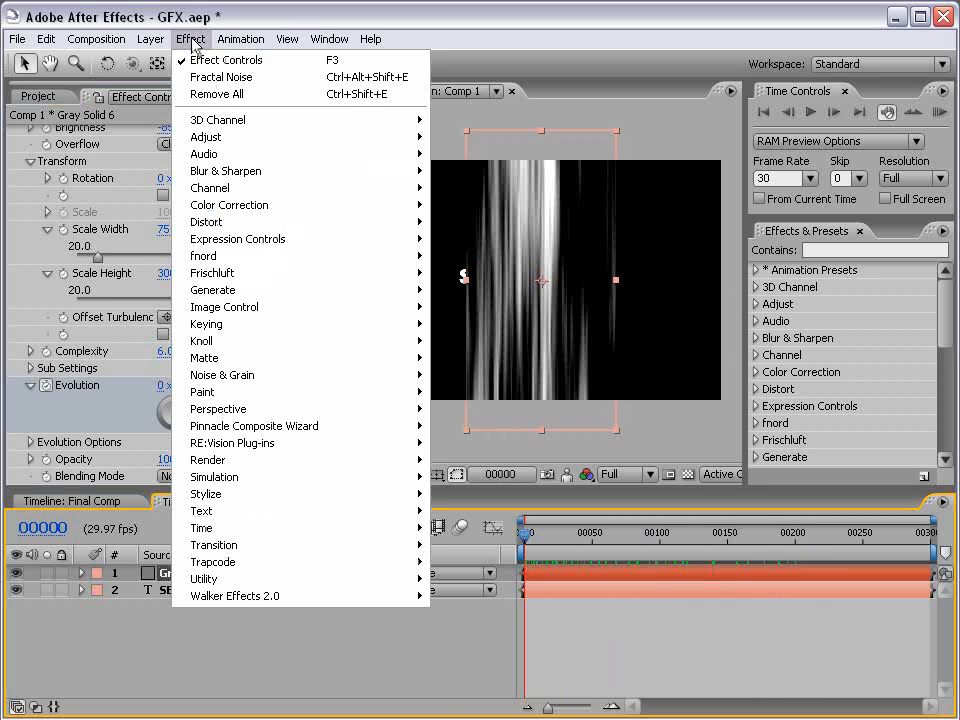
{"action": "mouse_move", "coordinate": [215, 221]}
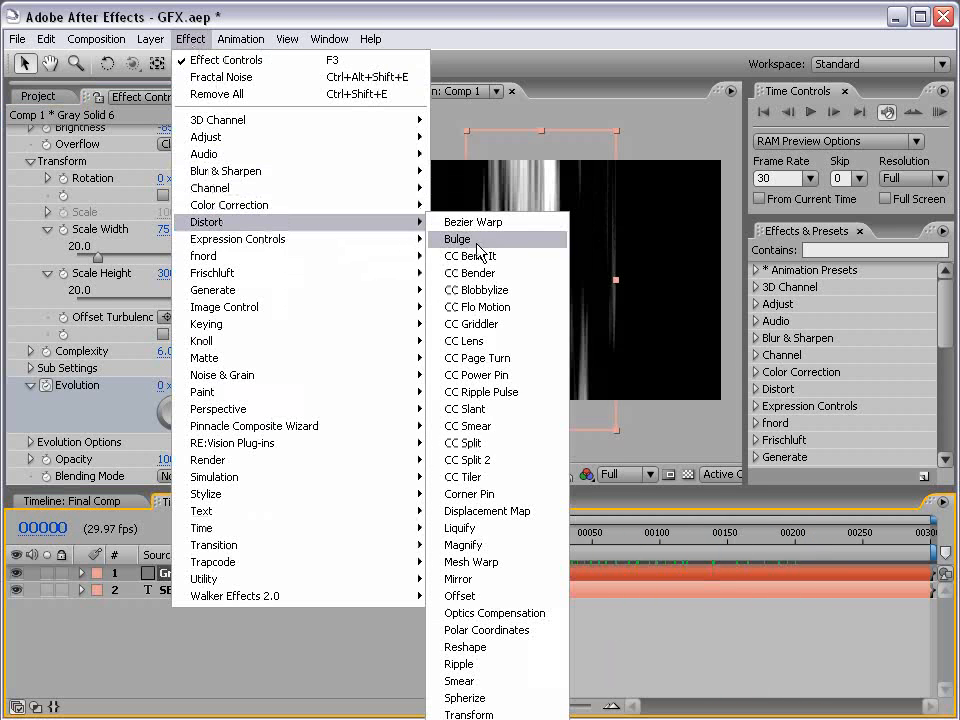
{"action": "left_click", "coordinate": [535, 222]}
{"action": "left_click_drag", "start_coordinate": [524, 488], "coordinate": [524, 556]}
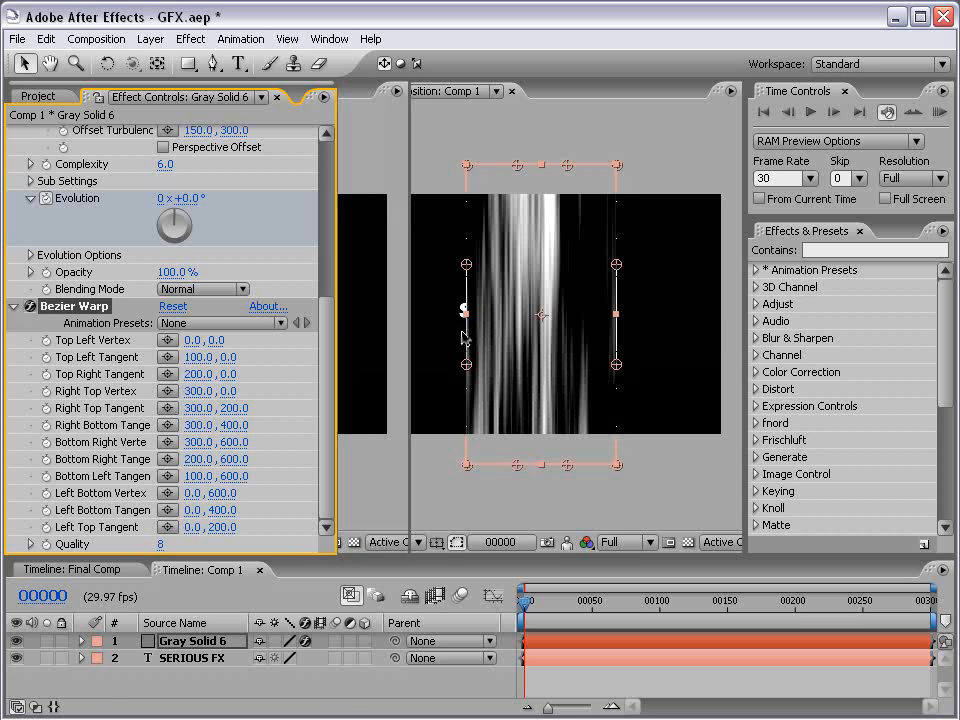
Step: Bow the Bezier Warp's right edge inward with its two tangents, Right Top Tangent about 232, 198, and pull the Right Top Vertex outward
{"action": "key", "text": "grave"}
{"action": "key", "text": "period"}
{"action": "key", "text": "comma"}
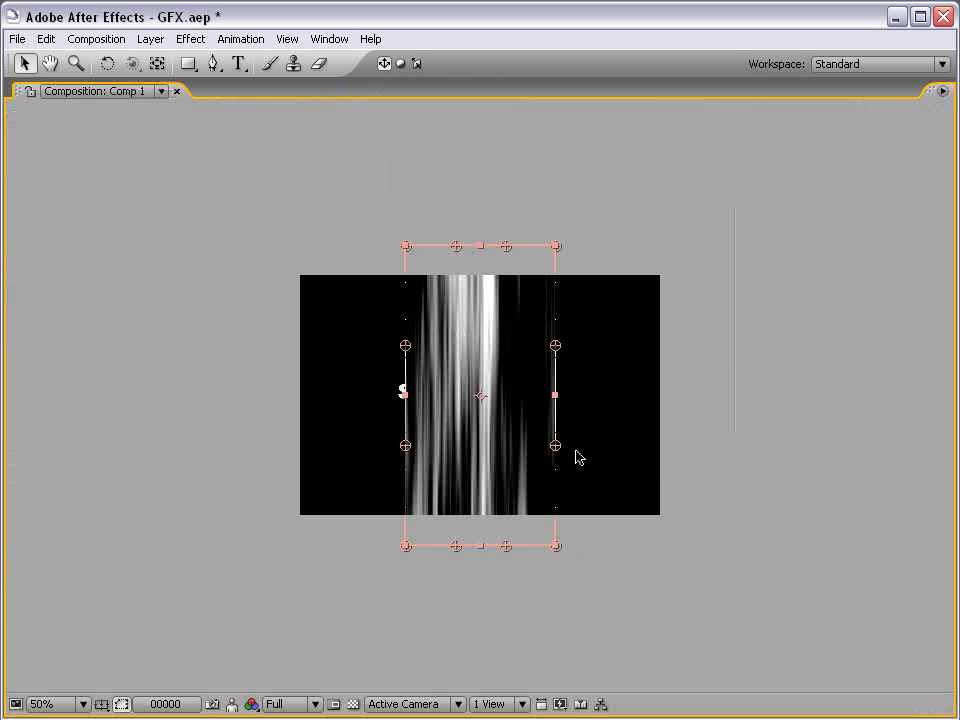
{"action": "left_click_drag", "start_coordinate": [557, 450], "coordinate": [516, 451]}
{"action": "mouse_move", "coordinate": [551, 350]}
{"action": "left_mouse_down"}
{"action": "mouse_move", "coordinate": [525, 340]}
{"action": "mouse_move", "coordinate": [517, 350]}
{"action": "left_mouse_up"}
{"action": "left_click_drag", "start_coordinate": [557, 247], "coordinate": [606, 233]}
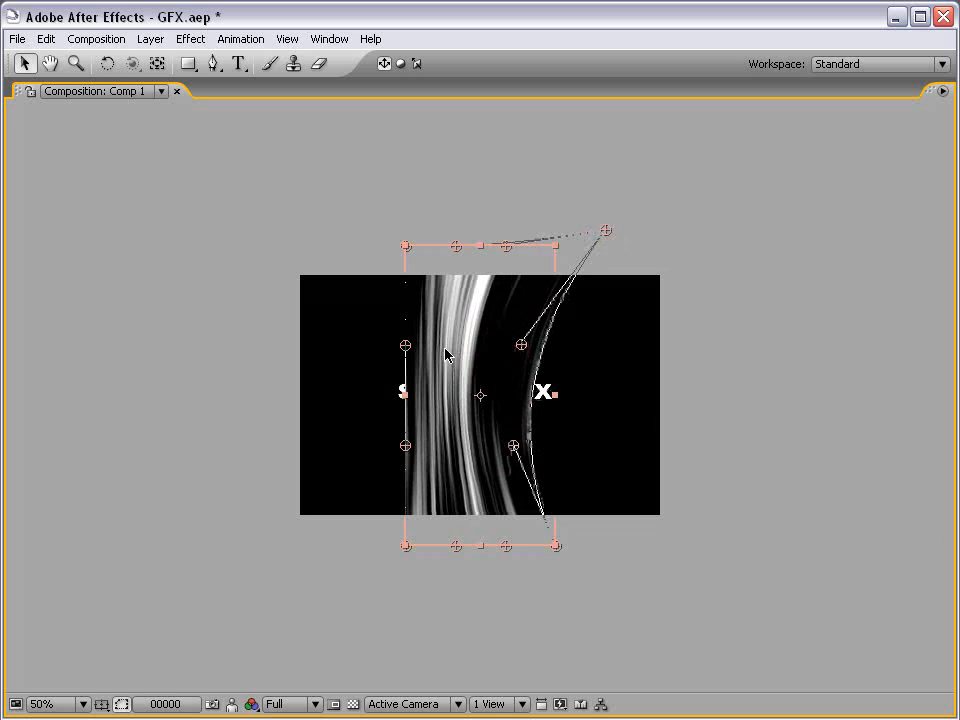
Step: Curve the warp's left edge inward with both left tangents, spread the Left Bottom Vertex outward, and move the Top Left Vertex to about 38, -12
{"action": "left_click_drag", "start_coordinate": [407, 347], "coordinate": [470, 359]}
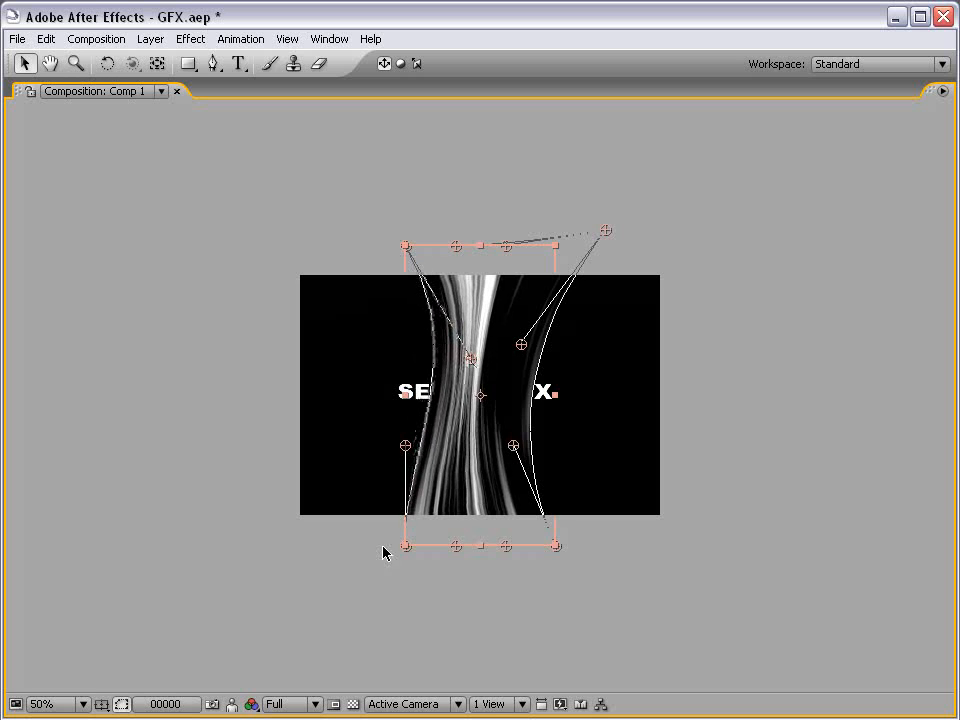
{"action": "left_click_drag", "start_coordinate": [405, 547], "coordinate": [335, 550]}
{"action": "left_click_drag", "start_coordinate": [405, 447], "coordinate": [430, 420]}
{"action": "left_click_drag", "start_coordinate": [513, 446], "coordinate": [506, 451]}
{"action": "mouse_move", "coordinate": [407, 248]}
{"action": "left_mouse_down"}
{"action": "mouse_move", "coordinate": [439, 246]}
{"action": "mouse_move", "coordinate": [425, 242]}
{"action": "left_mouse_up"}
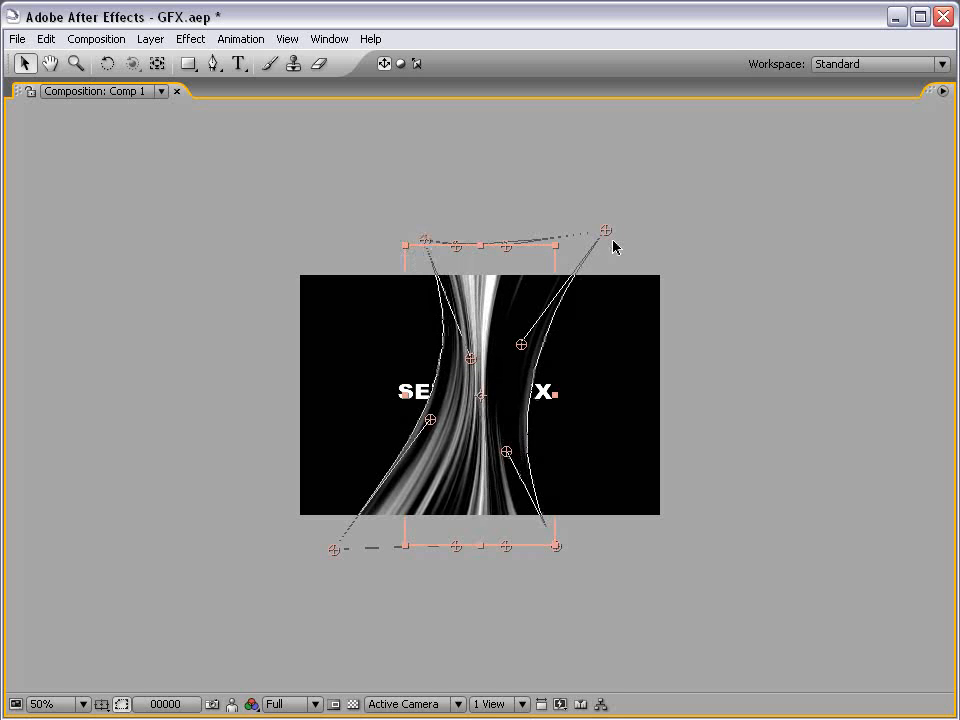
Step: Refine the warp: Right Top Vertex about 494, -54, top tangents 260, -2 and 156, 6, Left Bottom Tangent 130, 352, Left Bottom Vertex -174, 610
{"action": "mouse_move", "coordinate": [606, 232]}
{"action": "left_mouse_down"}
{"action": "mouse_move", "coordinate": [662, 218]}
{"action": "mouse_move", "coordinate": [653, 219]}
{"action": "left_mouse_up"}
{"action": "mouse_move", "coordinate": [508, 250]}
{"action": "left_mouse_down"}
{"action": "mouse_move", "coordinate": [553, 252]}
{"action": "mouse_move", "coordinate": [536, 246]}
{"action": "left_mouse_up"}
{"action": "mouse_move", "coordinate": [457, 247]}
{"action": "left_mouse_down"}
{"action": "mouse_move", "coordinate": [493, 253]}
{"action": "mouse_move", "coordinate": [483, 251]}
{"action": "left_mouse_up"}
{"action": "left_click_drag", "start_coordinate": [430, 422], "coordinate": [470, 421]}
{"action": "left_click_drag", "start_coordinate": [335, 557], "coordinate": [321, 555]}
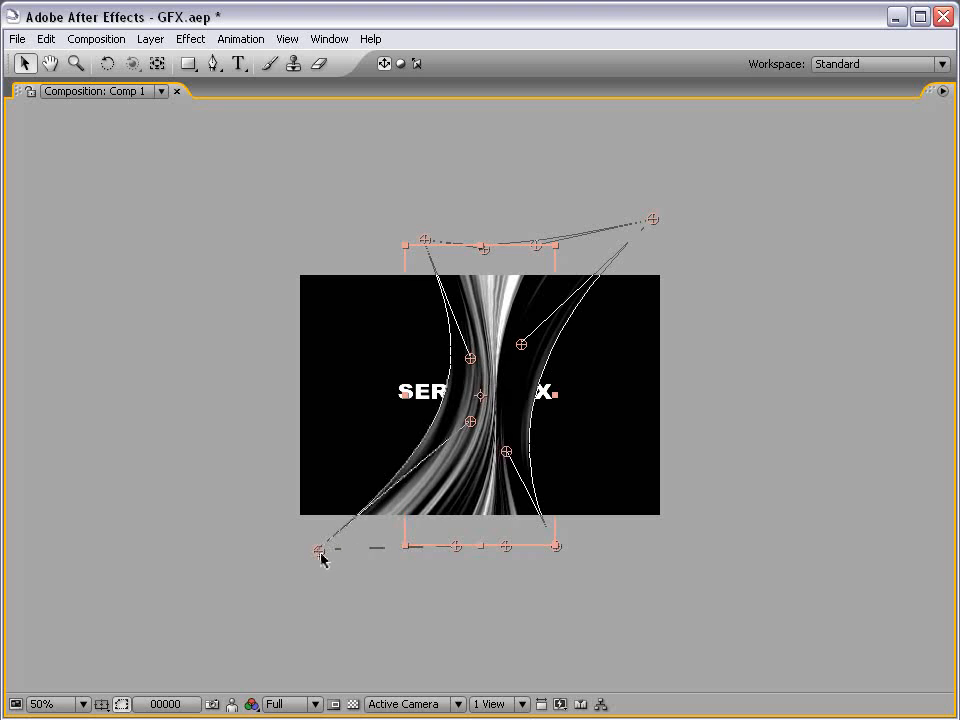
Step: Examine the warped streaks at 100% with the gray solid deselected
{"action": "left_click", "coordinate": [625, 607]}
{"action": "key", "text": "period"}
{"action": "key", "text": "comma"}
{"action": "key", "text": "grave"}
{"action": "key", "text": "period"}
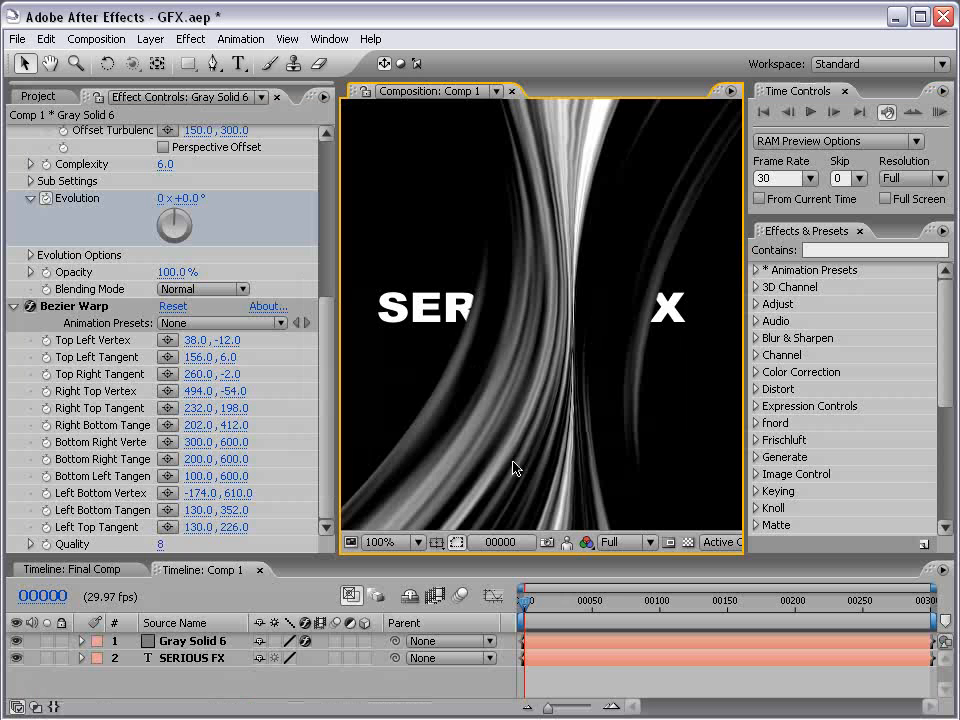
{"action": "key", "text": "grave"}
{"action": "key", "text": "comma"}
Step: Move the Bezier Warp's Right Bottom Tangent to about 236, 390 and its Left Bottom Tangent to about 123, 349, and check the curve
{"action": "left_click", "coordinate": [484, 388]}
{"action": "key", "text": "grave"}
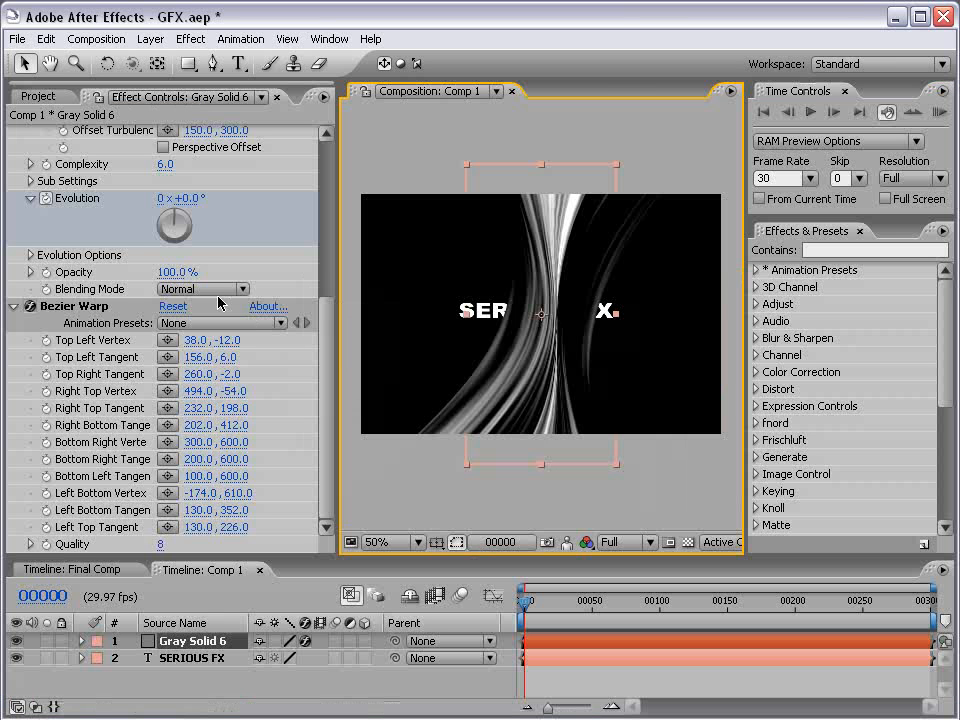
{"action": "left_click", "coordinate": [70, 306]}
{"action": "key", "text": "period"}
{"action": "left_click_drag", "start_coordinate": [597, 428], "coordinate": [630, 409]}
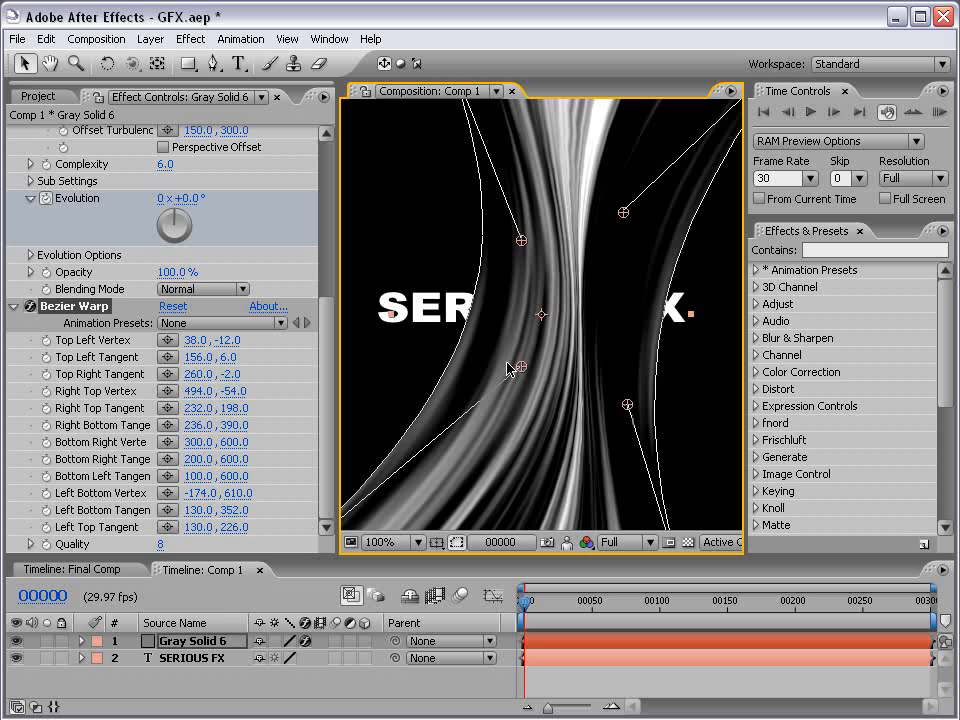
{"action": "left_click_drag", "start_coordinate": [524, 367], "coordinate": [518, 366]}
{"action": "key", "text": "grave"}
{"action": "key", "text": "comma"}
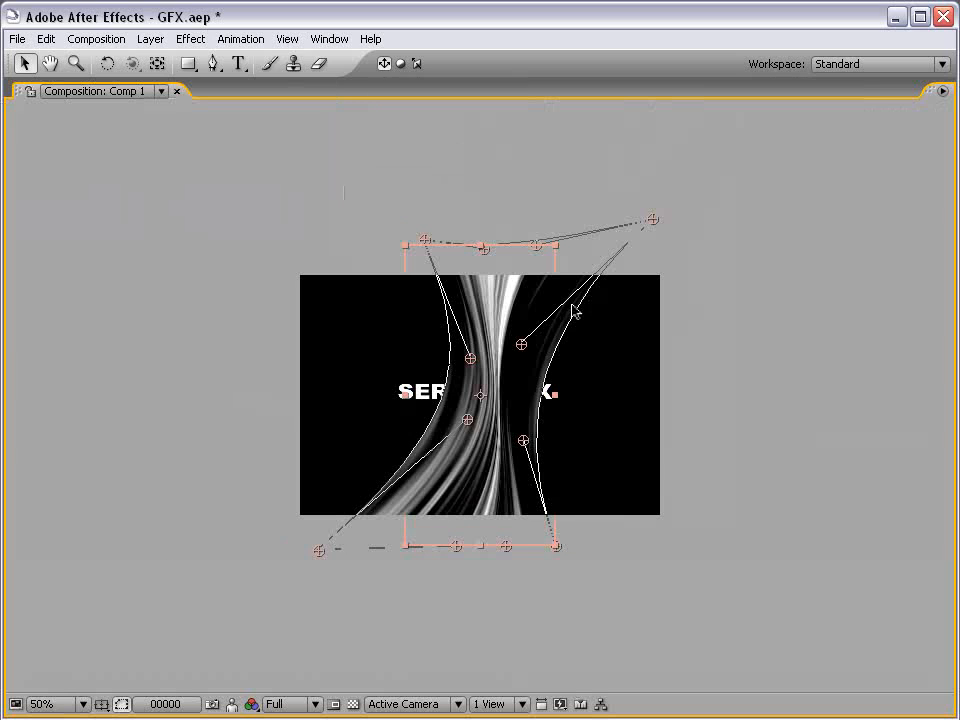
{"action": "key", "text": "period"}
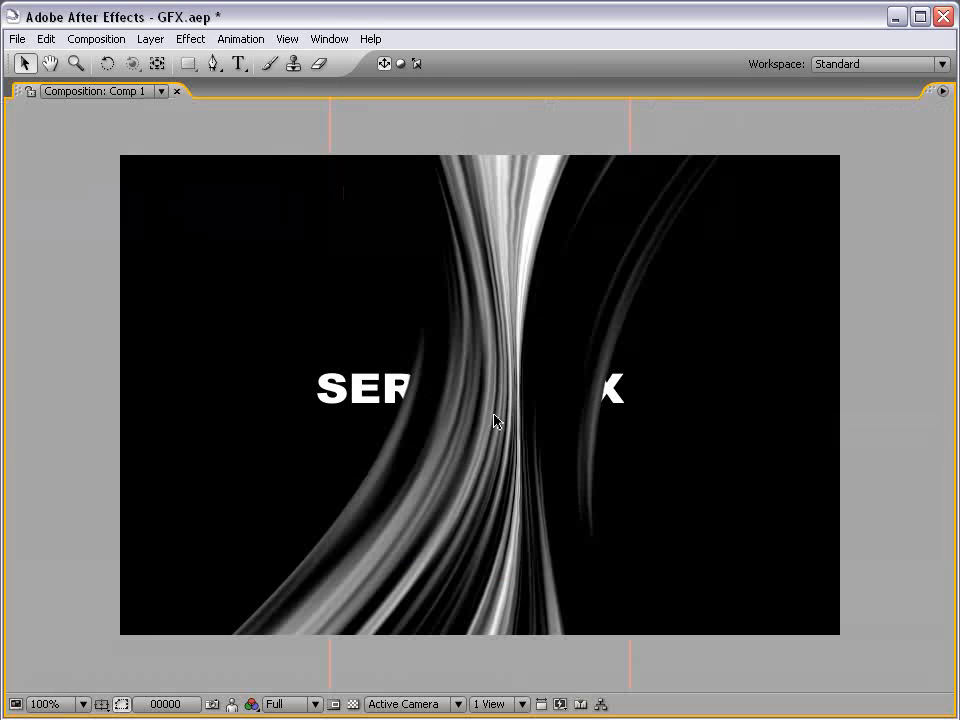
{"action": "key", "text": "grave"}
{"action": "key", "text": "comma"}
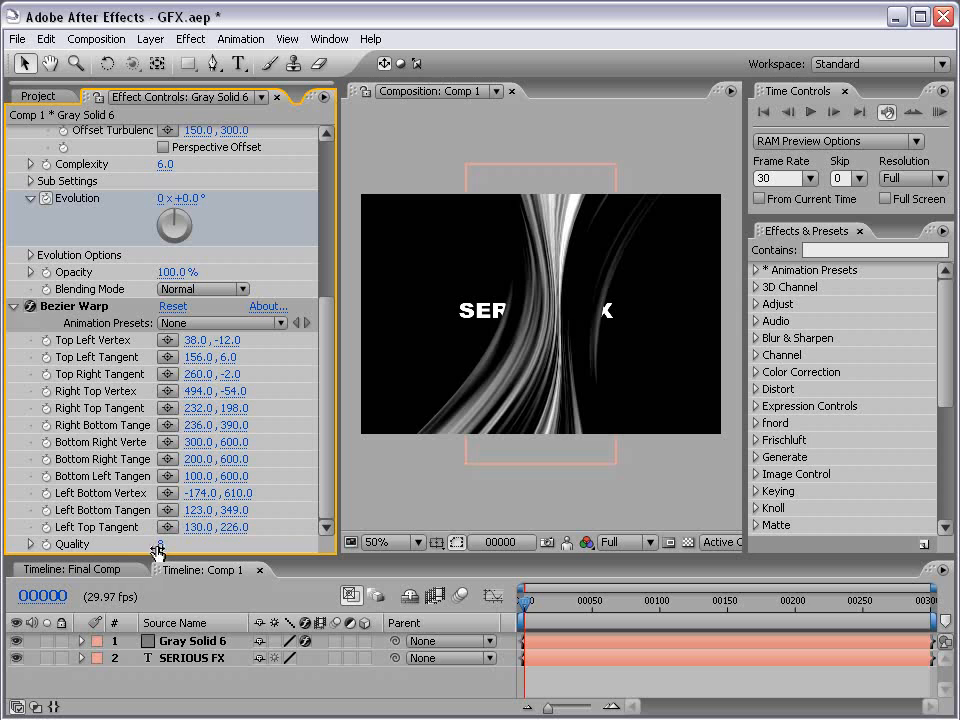
Step: Set the Bezier Warp Quality to 10 and check the smoothness of the streaks up close
{"action": "left_click_drag", "start_coordinate": [160, 544], "coordinate": [272, 544]}
{"action": "left_click", "coordinate": [634, 448]}
{"action": "key", "text": "period"}
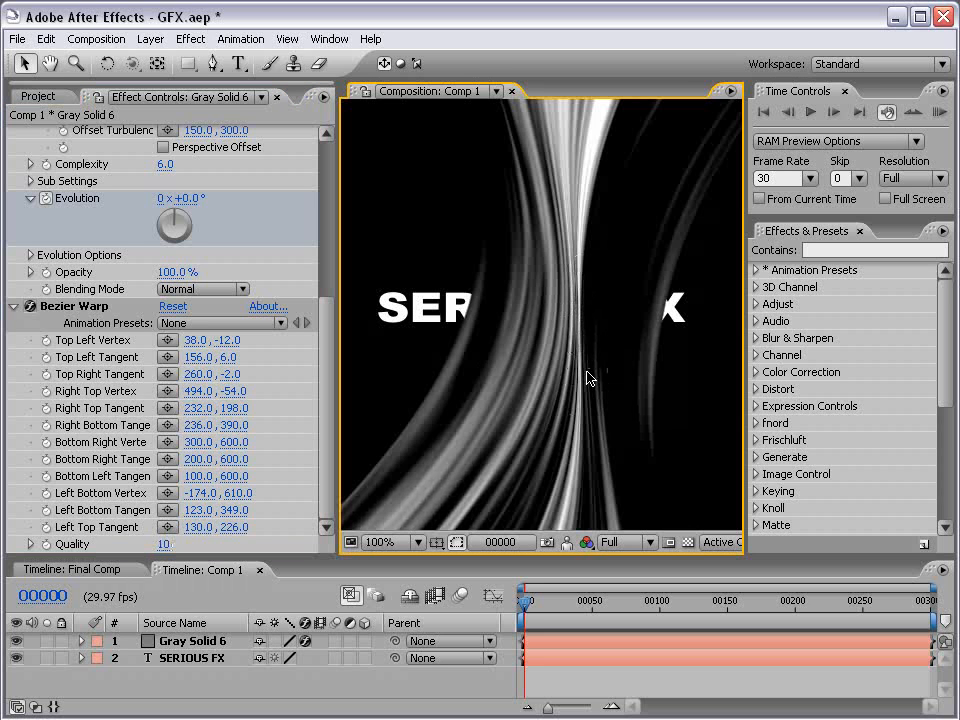
{"action": "key", "text": "grave"}
{"action": "key", "text": "grave"}
{"action": "key", "text": "comma"}
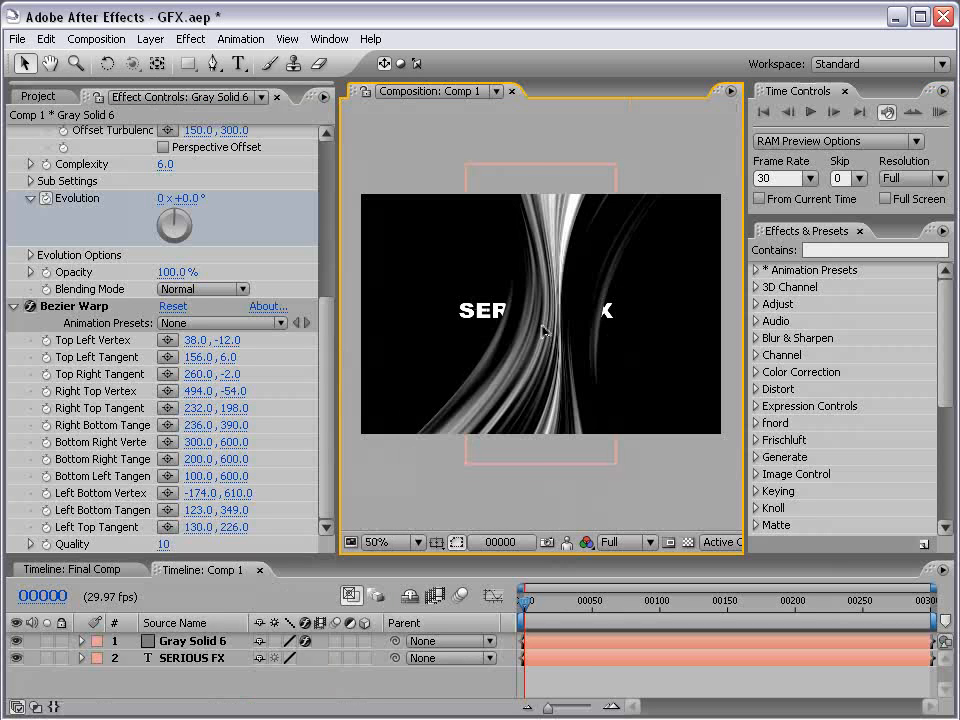
Step: Set the gray solid's blending mode to Screen in the layer list
{"action": "left_click", "coordinate": [543, 330]}
{"action": "key", "text": "F4"}
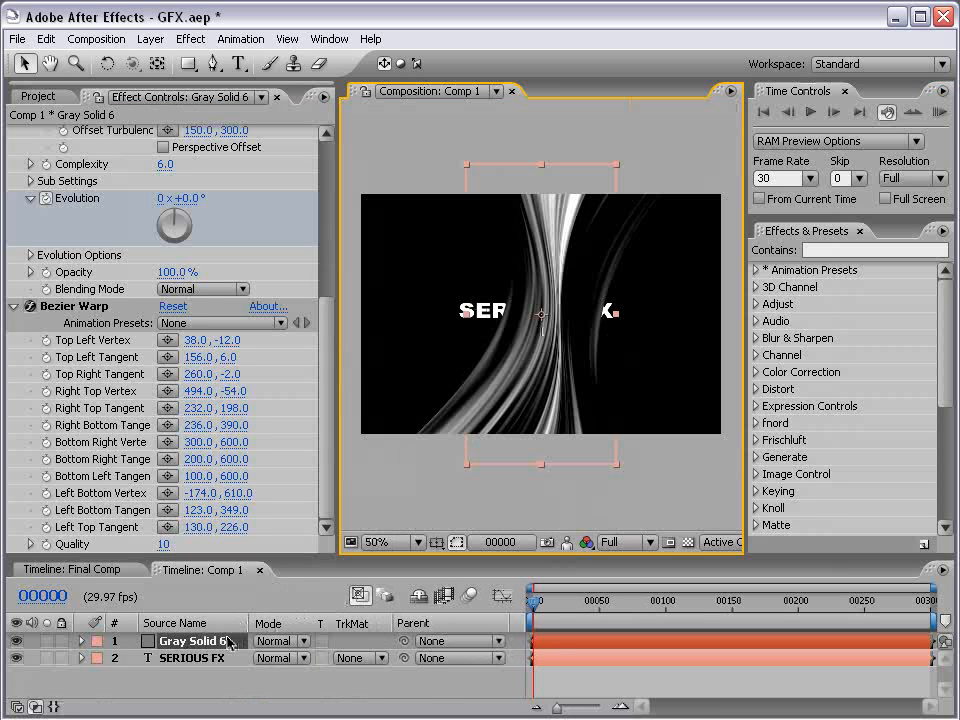
{"action": "left_click", "coordinate": [282, 642]}
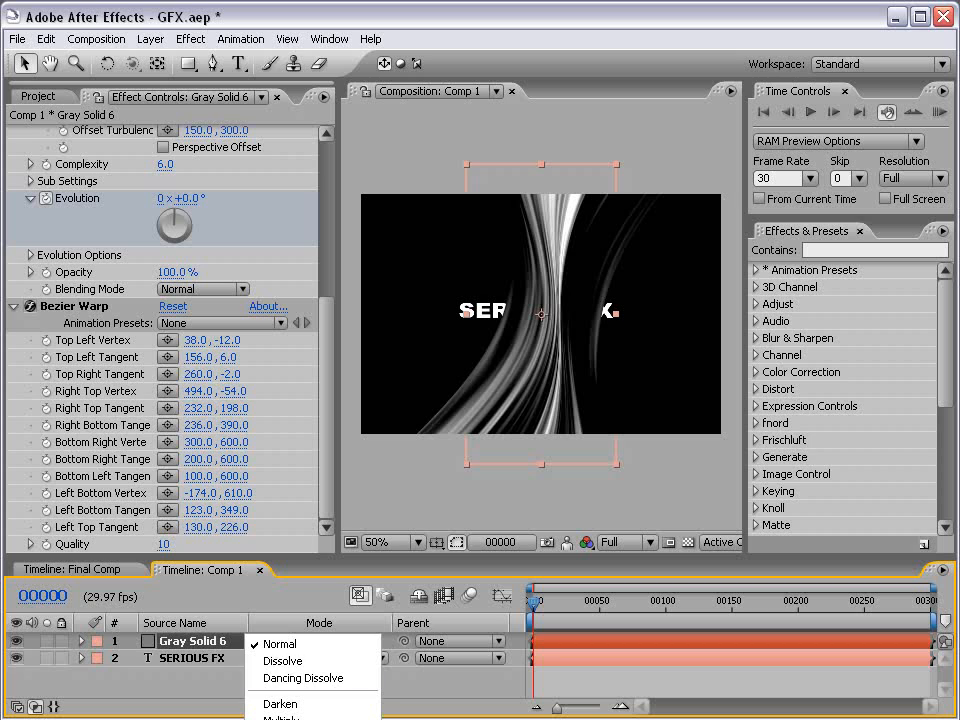
{"action": "left_click", "coordinate": [279, 719]}
{"action": "left_click", "coordinate": [280, 641]}
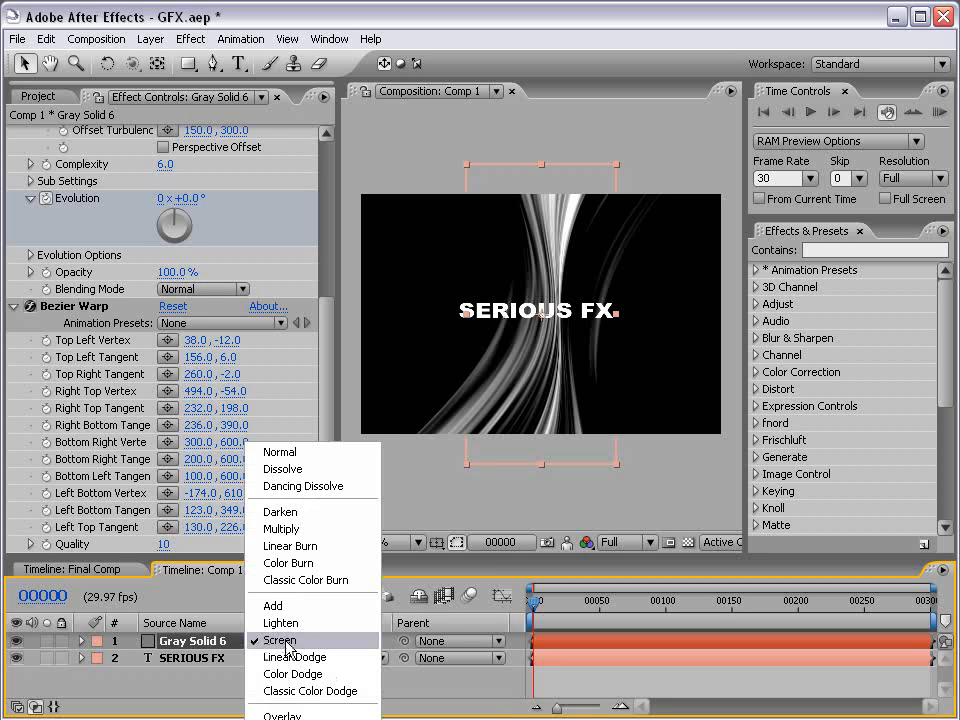
{"action": "left_click", "coordinate": [279, 641]}
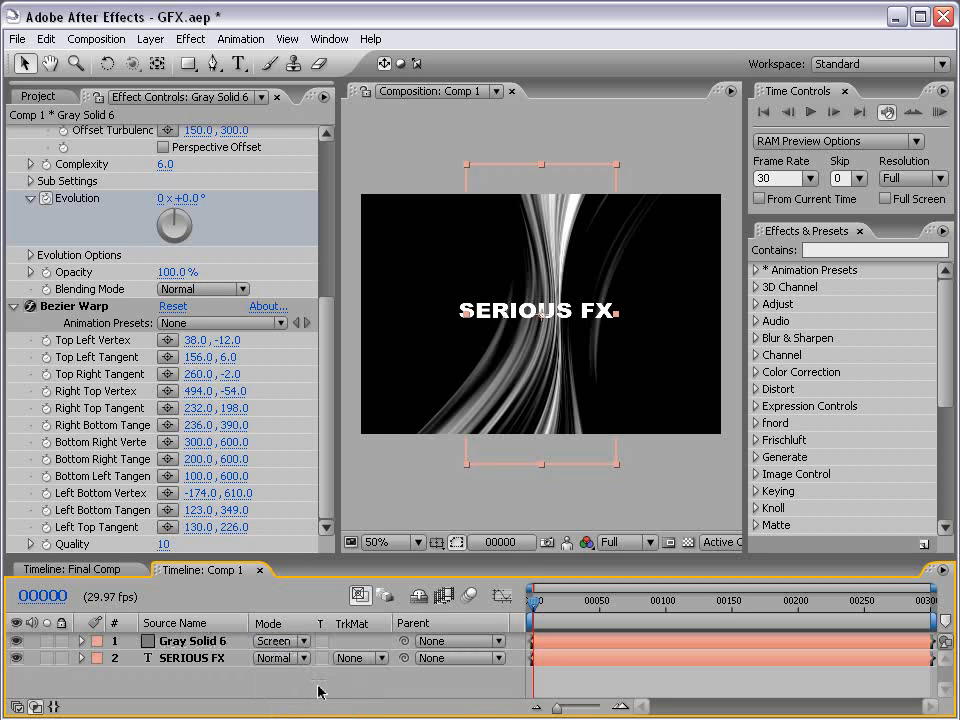
Step: Apply Hue/Saturation to the gray solid and enable its Colorize option
{"action": "left_click", "coordinate": [553, 642]}
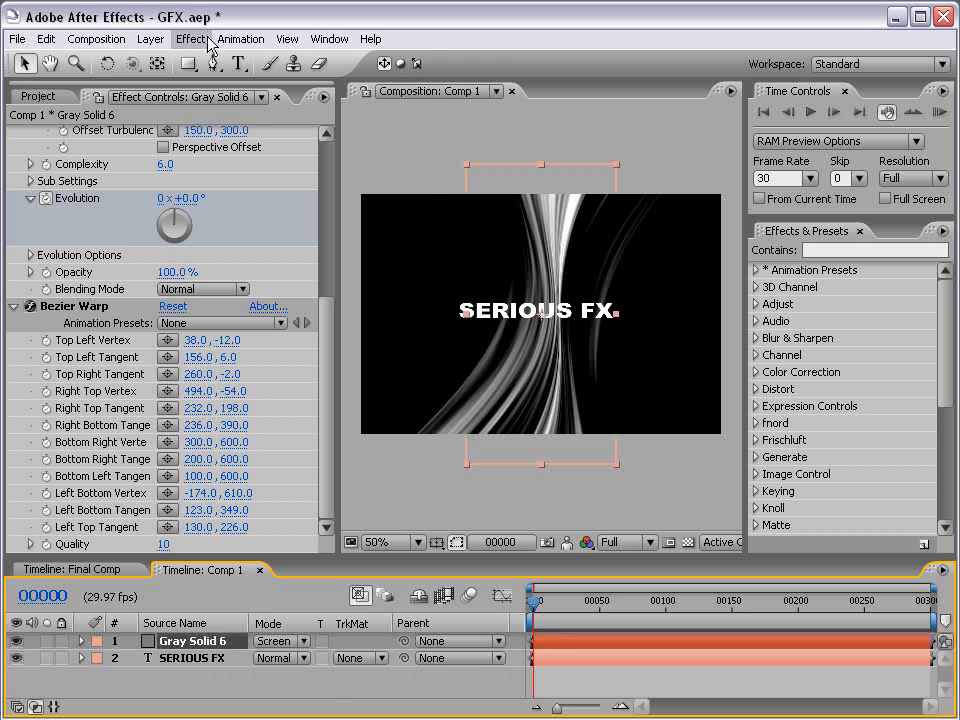
{"action": "left_click", "coordinate": [199, 40]}
{"action": "mouse_move", "coordinate": [356, 206]}
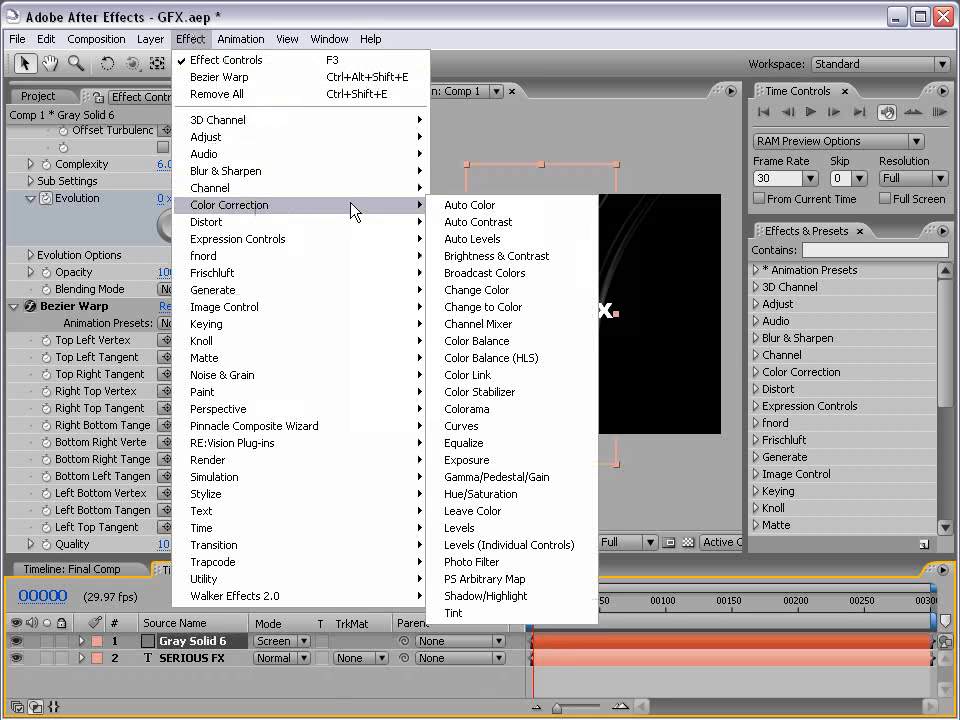
{"action": "left_click", "coordinate": [503, 494]}
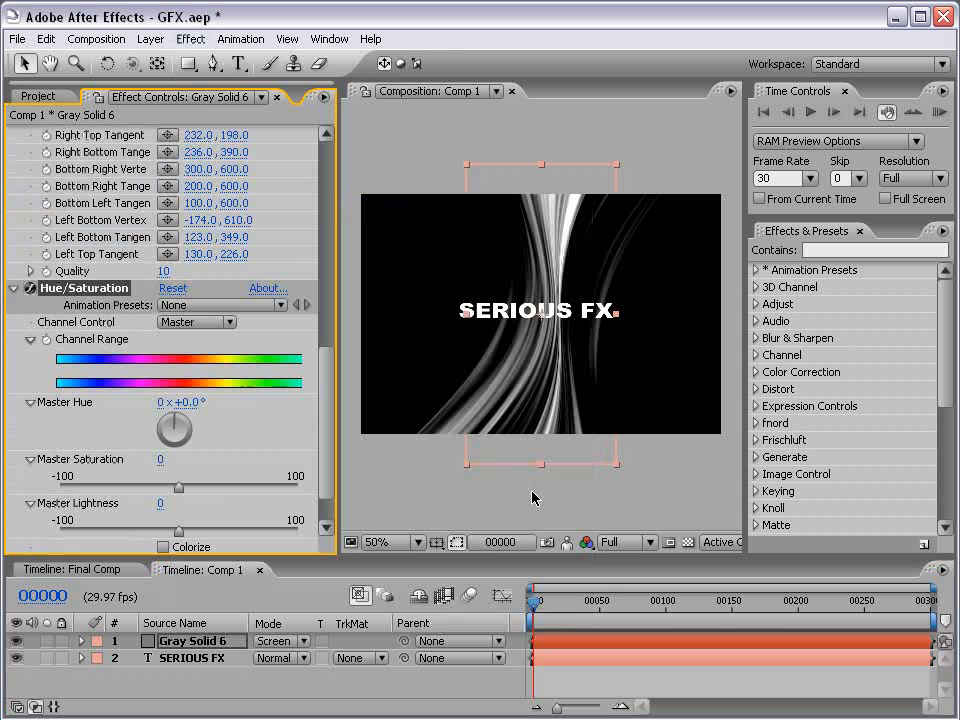
{"action": "scroll", "coordinate": [326, 347], "scroll_direction": "down", "scroll_amount": 2}
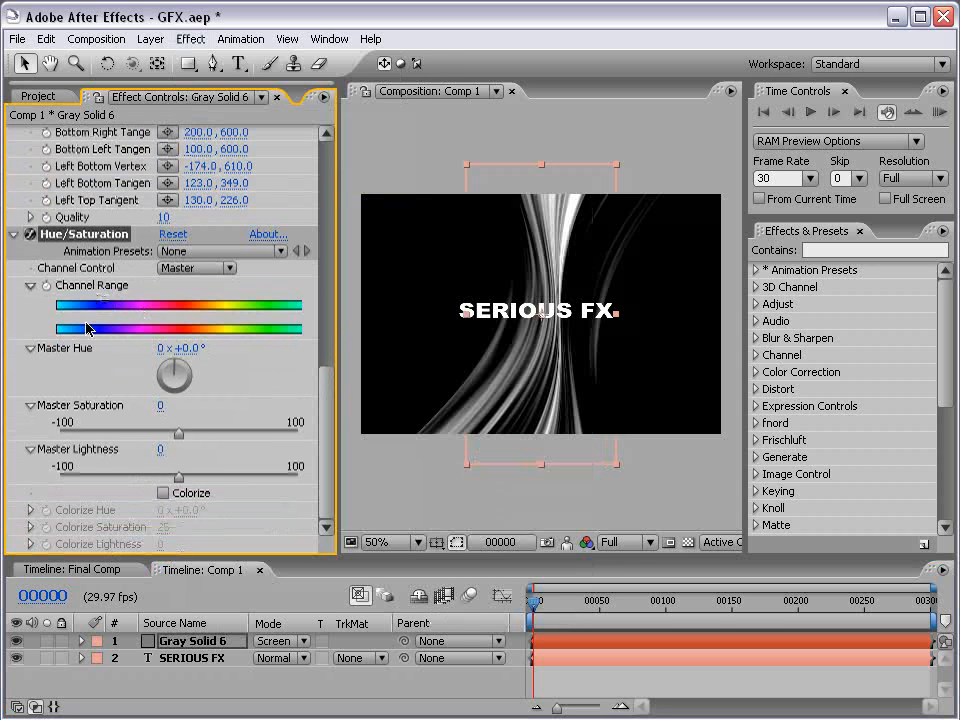
{"action": "left_click", "coordinate": [163, 493]}
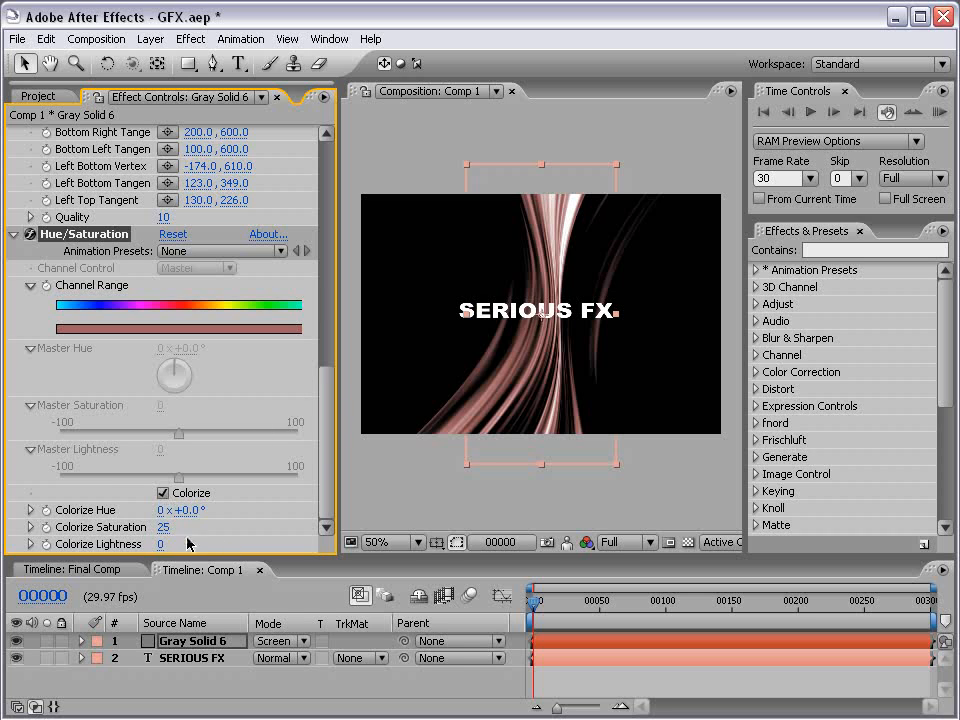
Step: Tint the streaks blue with a Colorize Hue of 199° and a Colorize Saturation of 56
{"action": "mouse_move", "coordinate": [193, 511]}
{"action": "left_mouse_down"}
{"action": "mouse_move", "coordinate": [404, 506]}
{"action": "mouse_move", "coordinate": [384, 507]}
{"action": "left_mouse_up"}
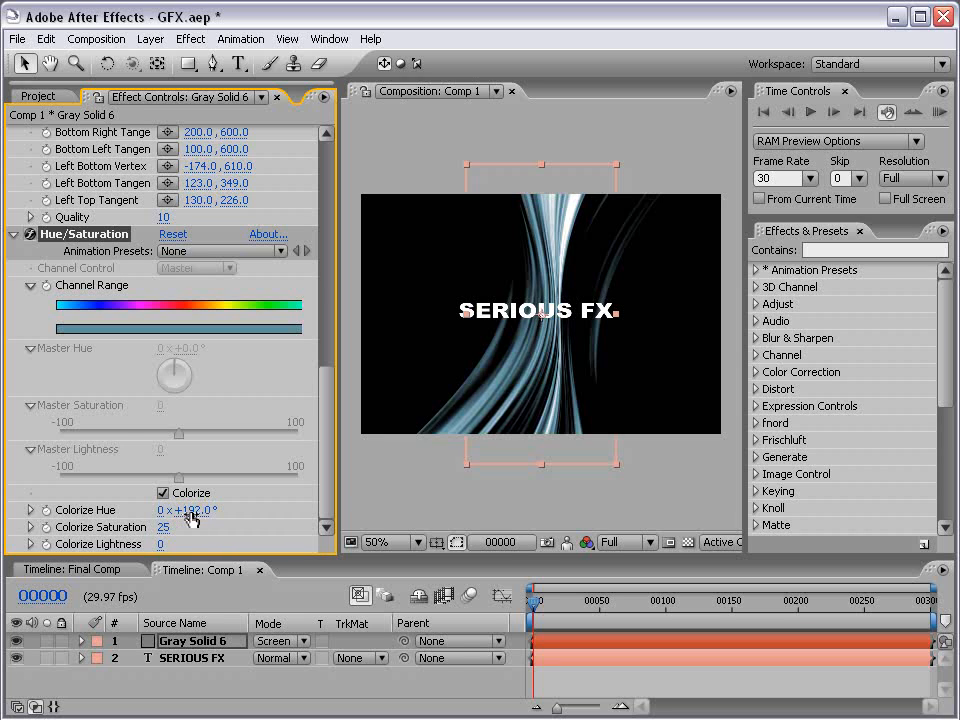
{"action": "left_click_drag", "start_coordinate": [195, 512], "coordinate": [189, 511]}
{"action": "left_click_drag", "start_coordinate": [175, 527], "coordinate": [192, 527]}
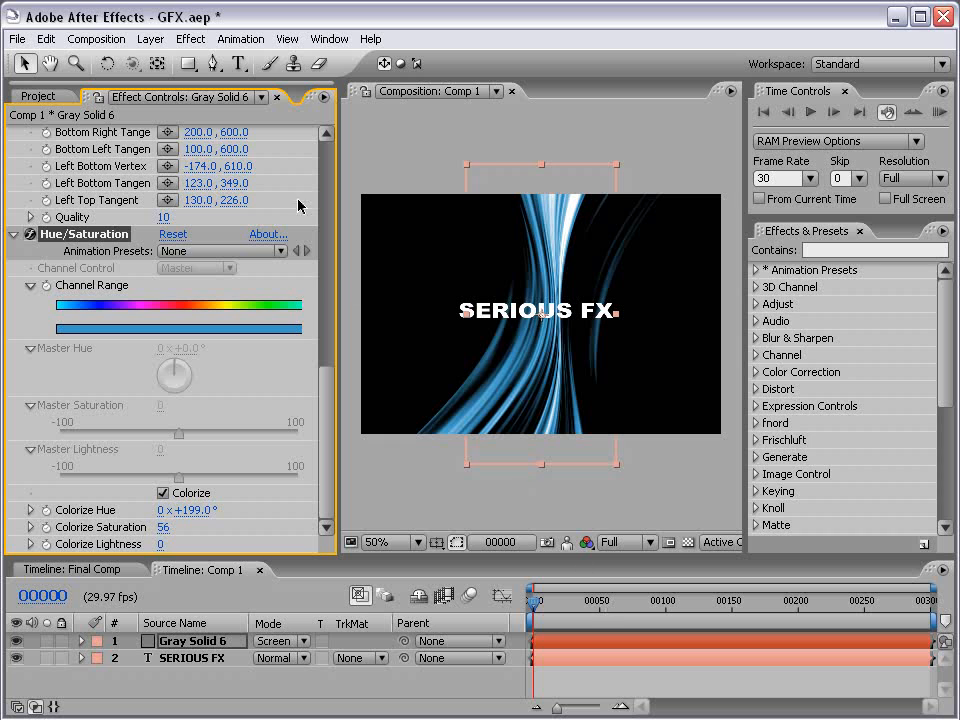
Step: Apply the Glow effect to the gray solid and set its Glow Radius to 80
{"action": "left_click", "coordinate": [190, 39]}
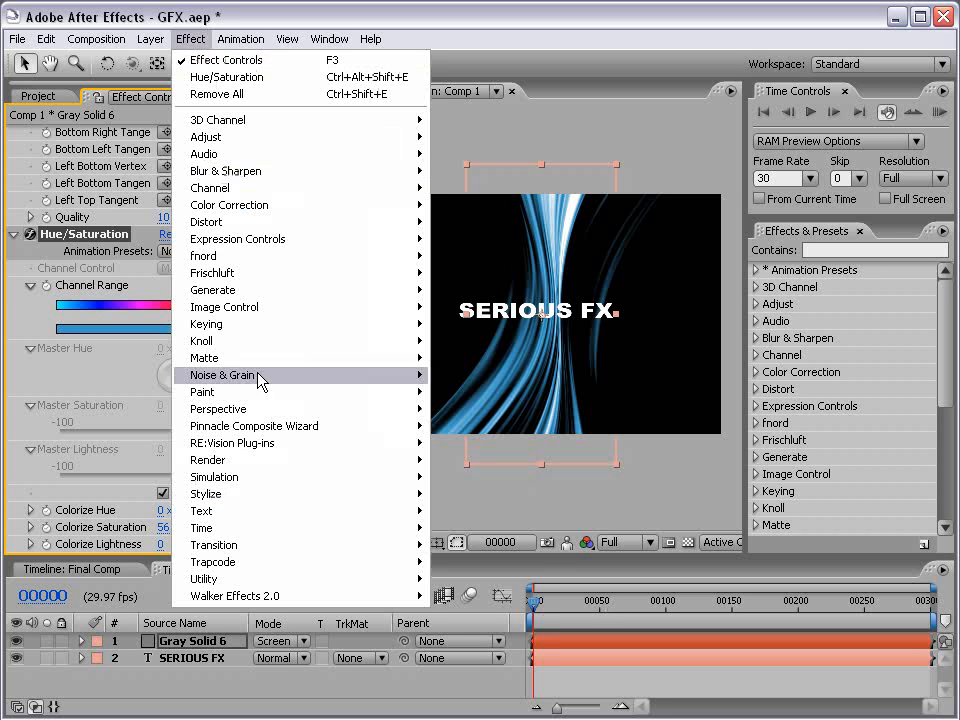
{"action": "mouse_move", "coordinate": [236, 497]}
{"action": "left_click", "coordinate": [463, 630]}
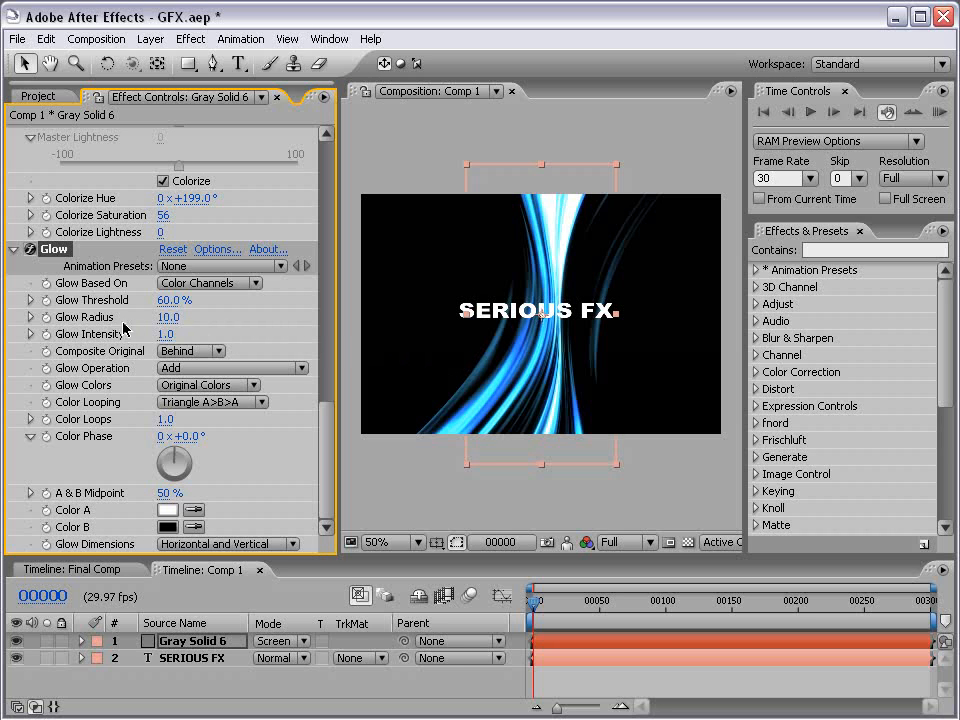
{"action": "left_click_drag", "start_coordinate": [168, 317], "coordinate": [240, 318]}
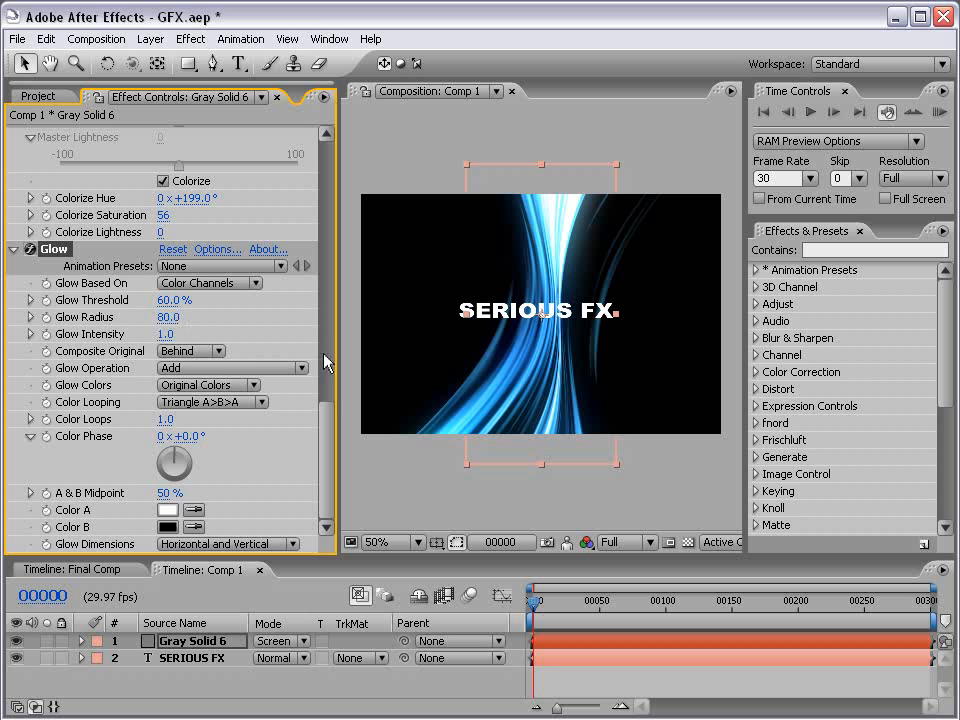
Step: Try a fractal noise Brightness of about -71 on the streaks, and undo the change
{"action": "left_click_drag", "start_coordinate": [333, 425], "coordinate": [327, 212]}
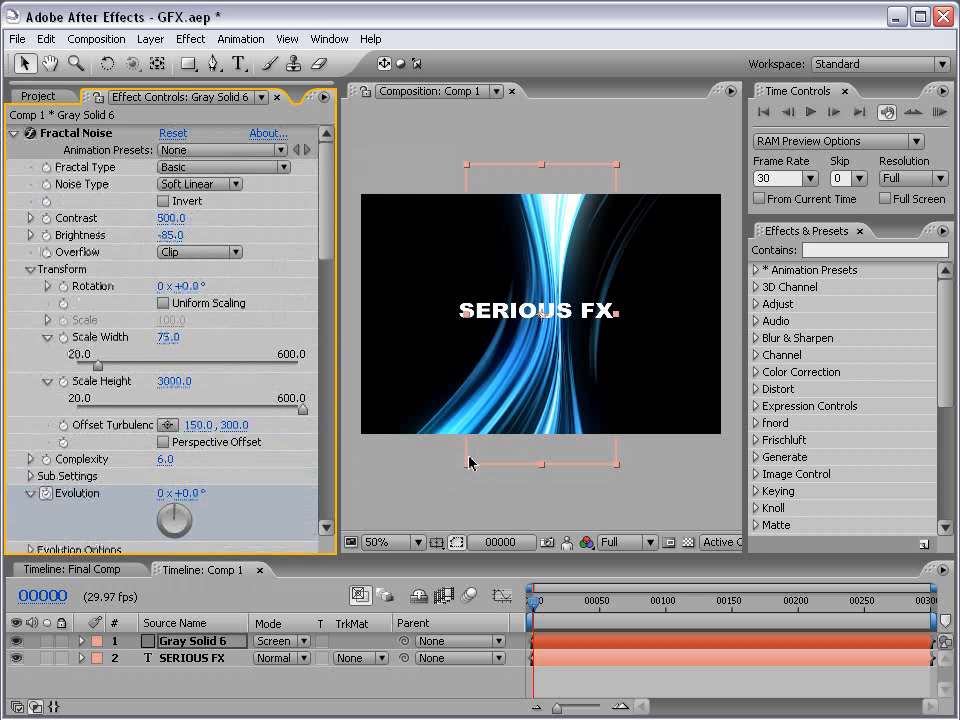
{"action": "key", "text": "period"}
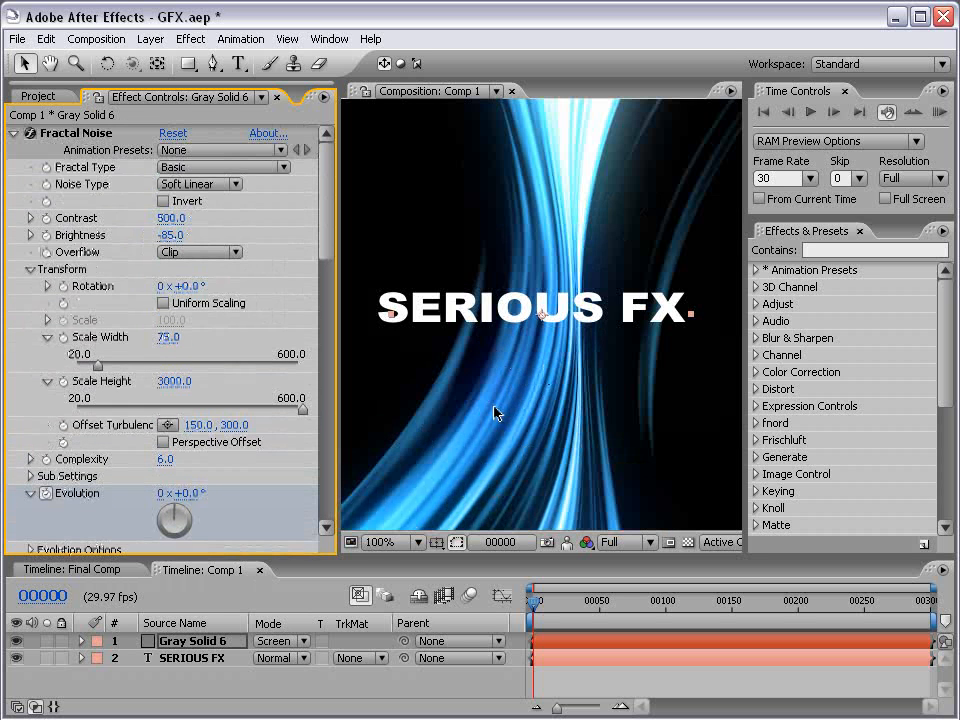
{"action": "left_click_drag", "start_coordinate": [165, 236], "coordinate": [181, 235]}
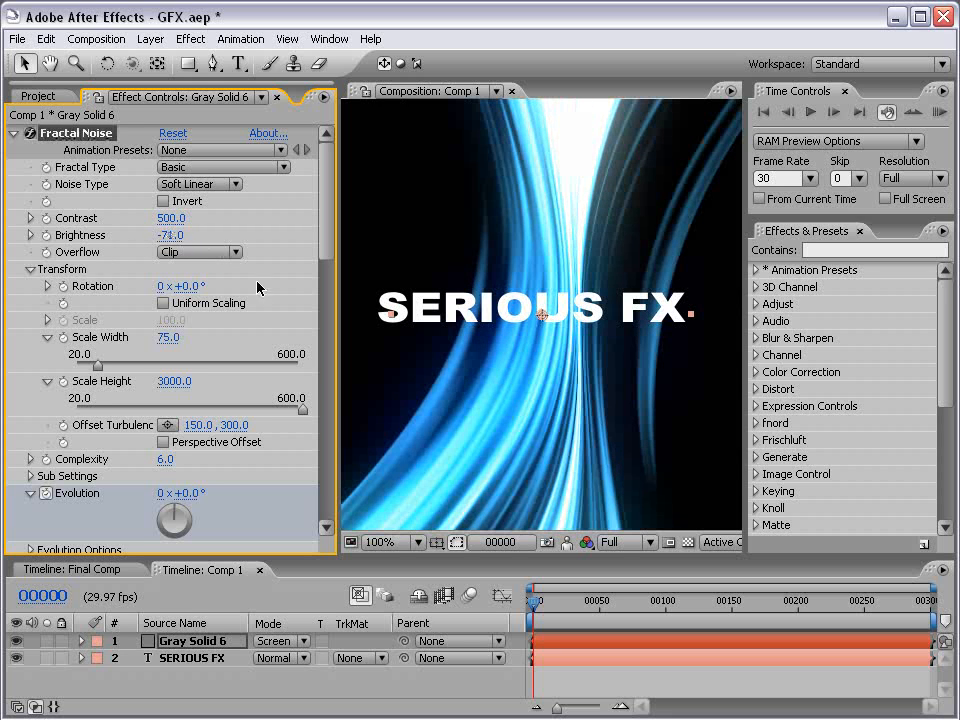
{"action": "key", "text": "ctrl+z"}
{"action": "key", "text": "comma"}
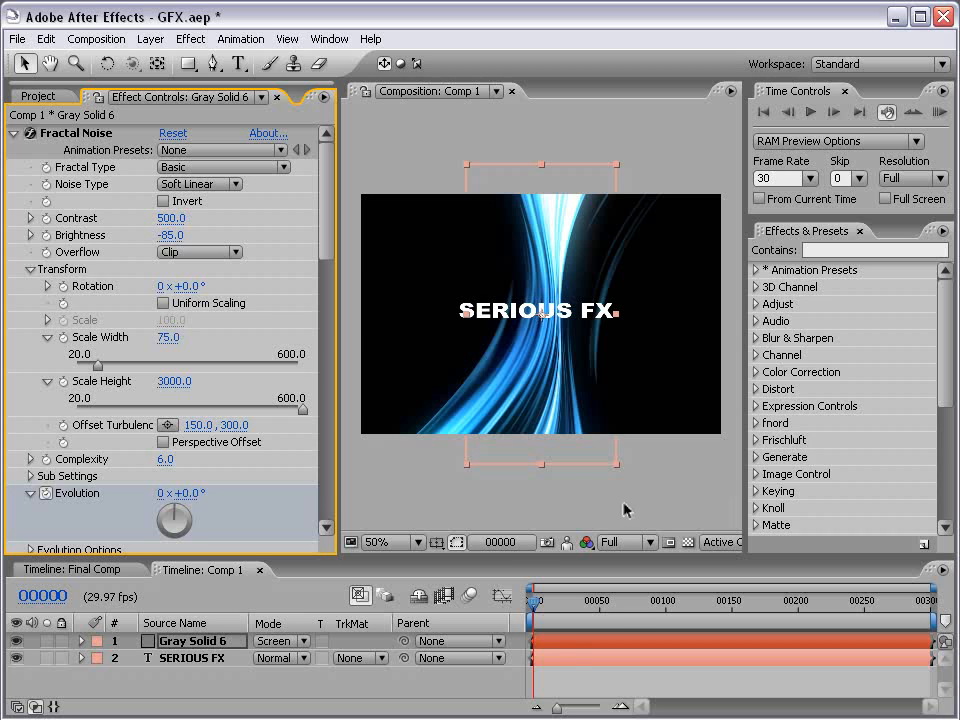
Step: Duplicate the gray solid layer and shift the copy horizontally to the right so it partly overlaps the original
{"action": "left_click", "coordinate": [576, 670]}
{"action": "left_click", "coordinate": [551, 641]}
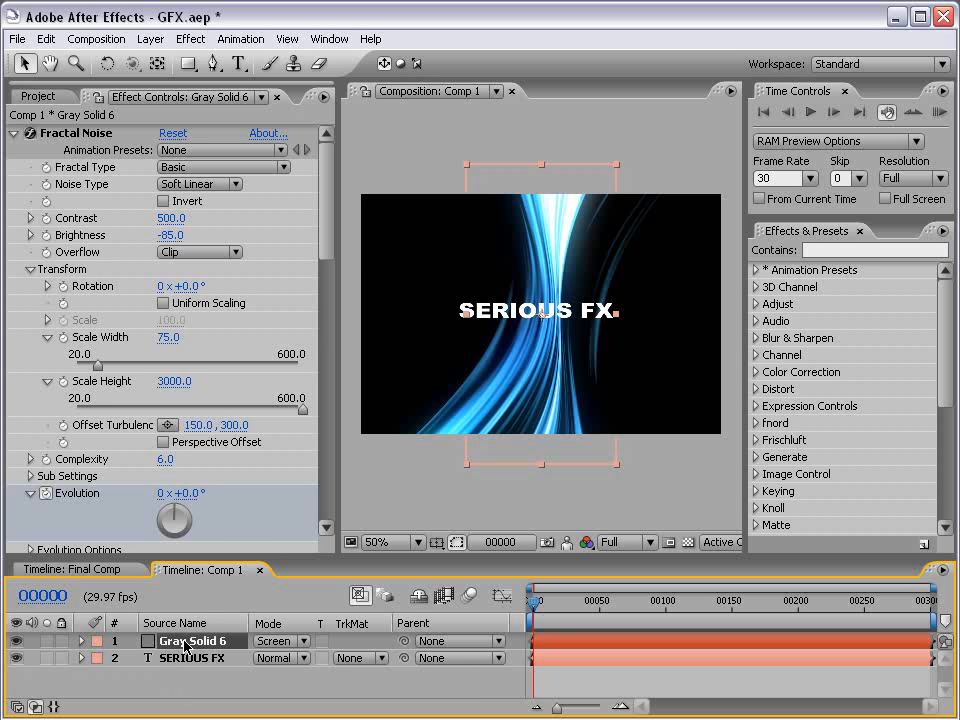
{"action": "key", "text": "ctrl+d"}
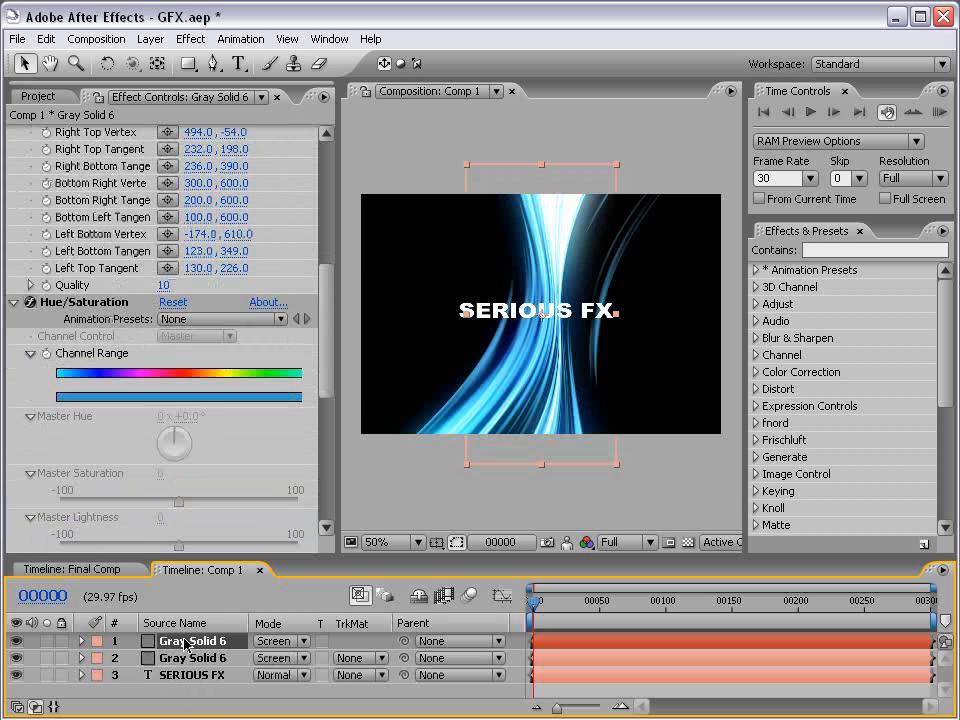
{"action": "left_click_drag", "start_coordinate": [551, 388], "coordinate": [665, 388]}
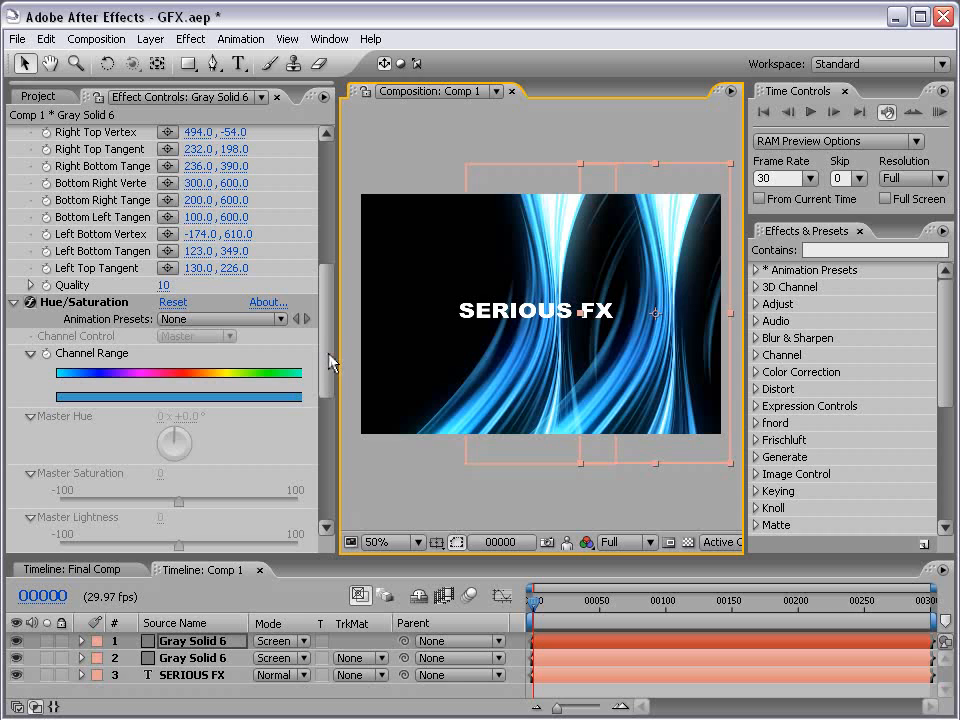
Step: Rename the duplicated top solid layer as Green and the original gray solid layer as Blue
{"action": "key", "text": "Return"}
{"action": "type", "text": "G"}
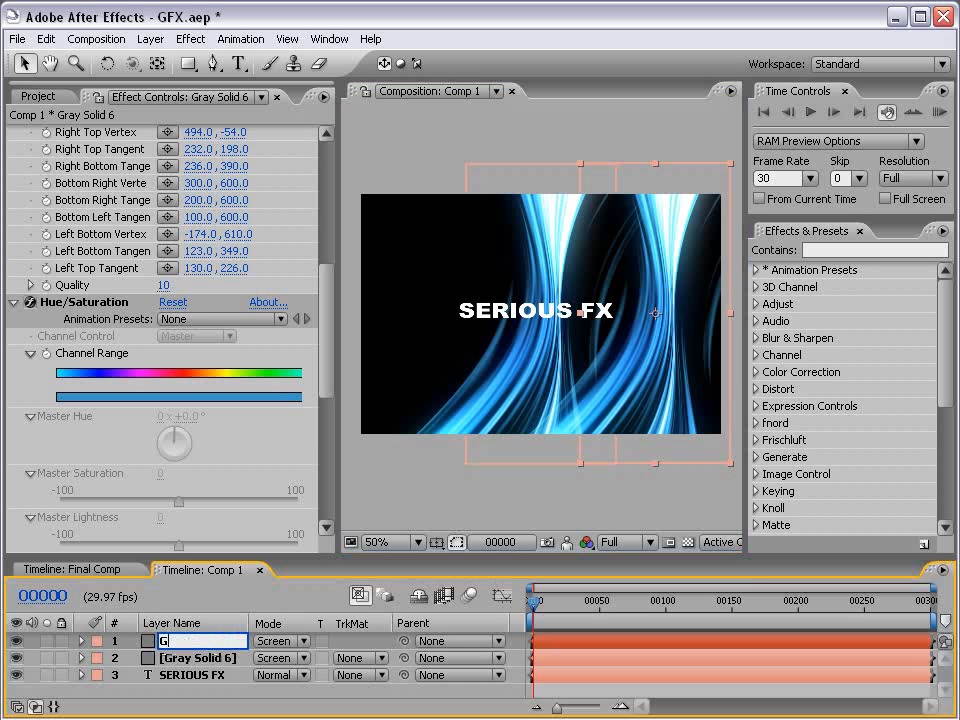
{"action": "type", "text": "reen"}
{"action": "key", "text": "Return"}
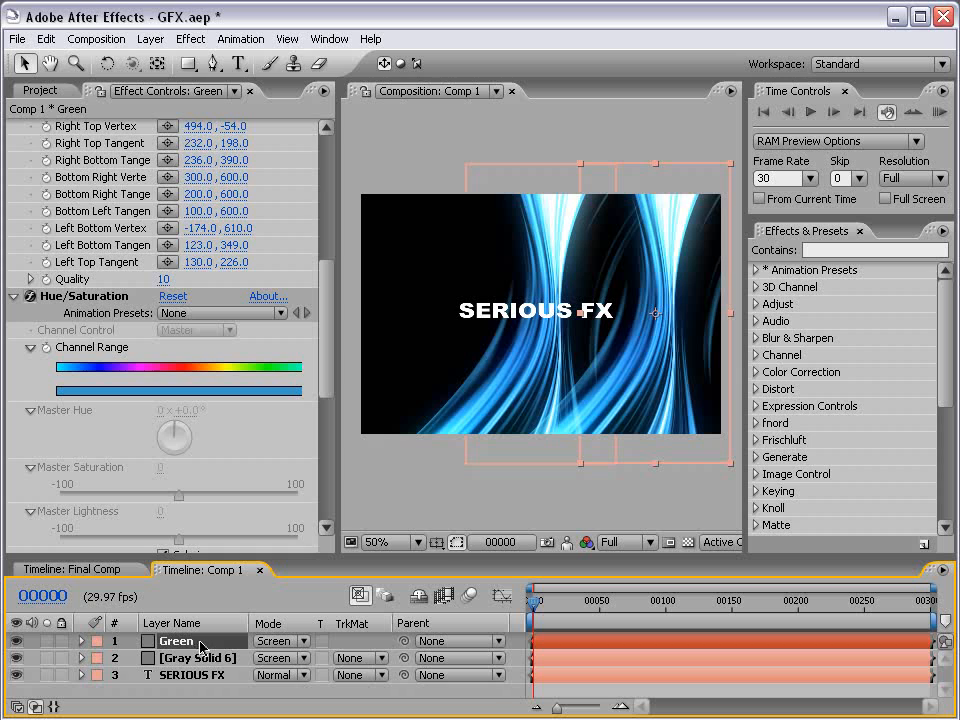
{"action": "left_click", "coordinate": [178, 660]}
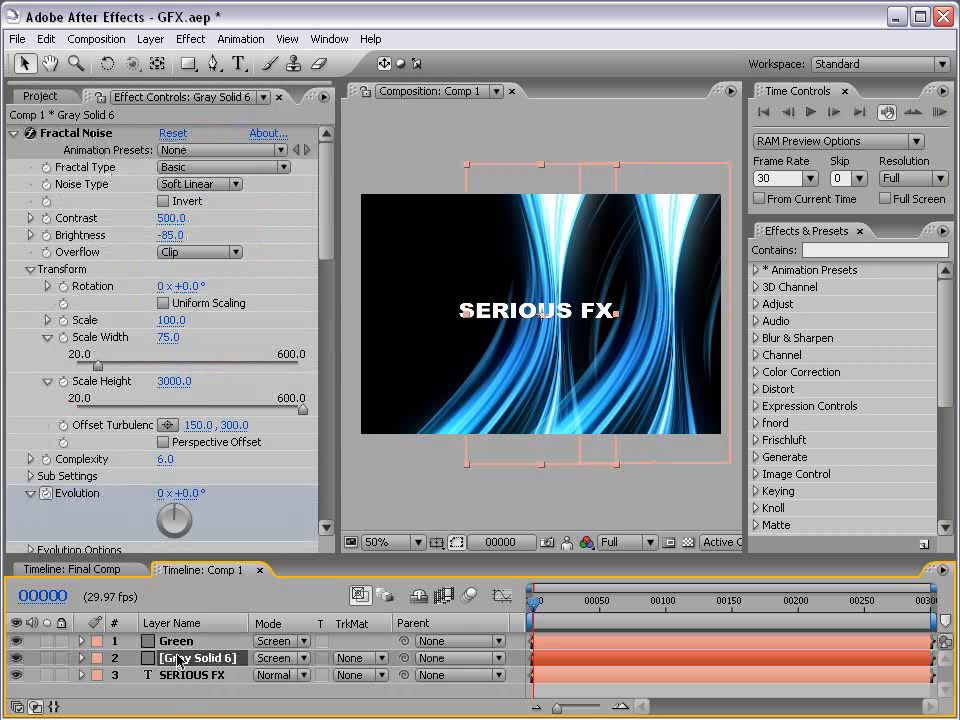
{"action": "key", "text": "Return"}
{"action": "type", "text": "Blue"}
{"action": "key", "text": "Return"}
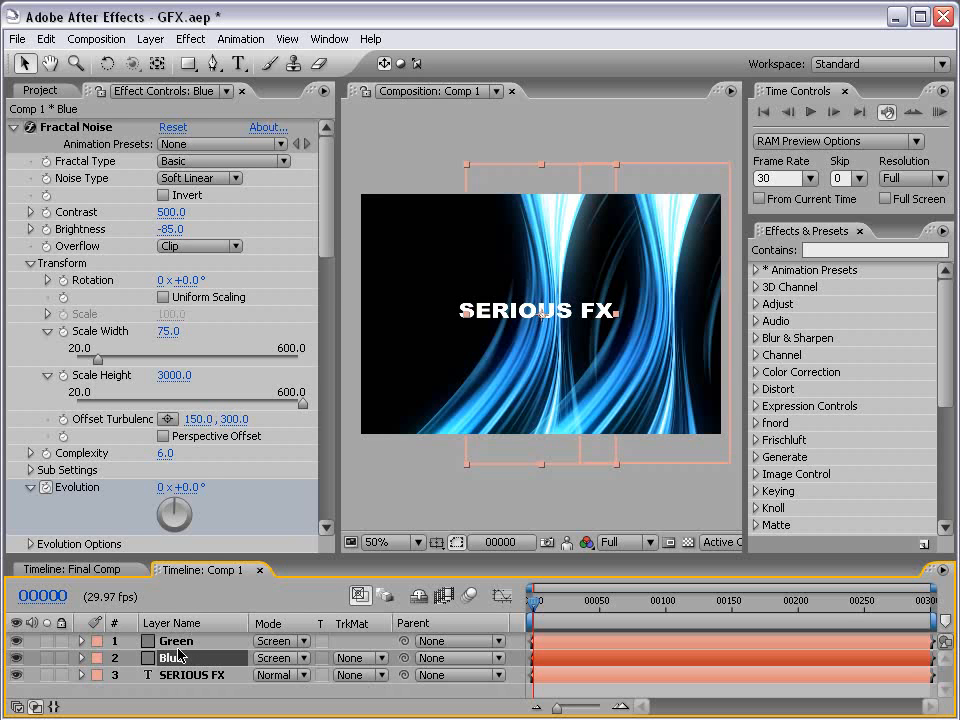
Step: Tint the Green layer's streaks green with a Colorize Hue of 1x+128° and a Colorize Saturation of 42
{"action": "left_click", "coordinate": [188, 642]}
{"action": "left_click_drag", "start_coordinate": [328, 227], "coordinate": [328, 368]}
{"action": "mouse_move", "coordinate": [193, 422]}
{"action": "left_mouse_down"}
{"action": "mouse_move", "coordinate": [452, 402]}
{"action": "mouse_move", "coordinate": [497, 409]}
{"action": "mouse_move", "coordinate": [466, 408]}
{"action": "mouse_move", "coordinate": [477, 408]}
{"action": "left_mouse_up"}
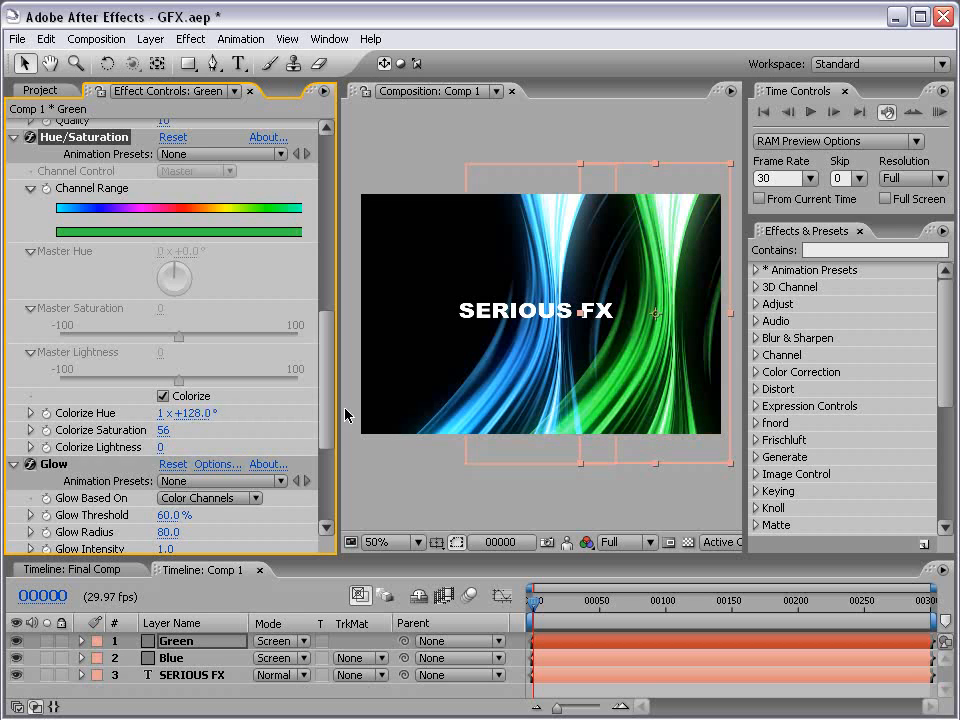
{"action": "left_click_drag", "start_coordinate": [165, 430], "coordinate": [159, 429]}
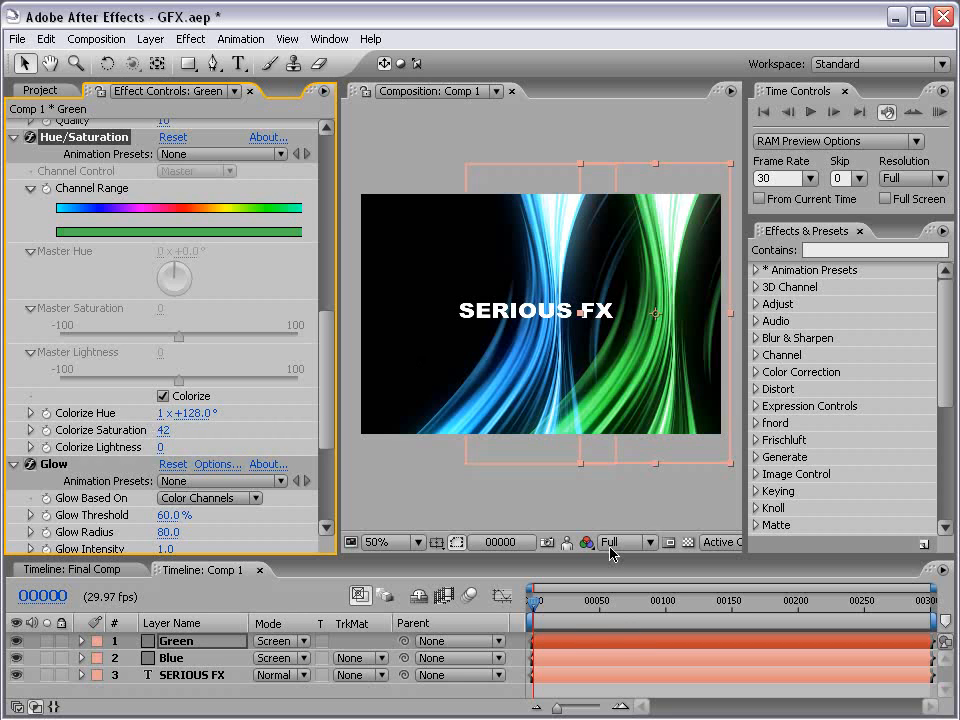
Step: Shift the Green layer left and set its Bezier Warp Top Left Vertex to 6, -12, Left Top Tangent to 120, 242 and Left Bottom Vertex to -214, 610
{"action": "scroll", "coordinate": [244, 263], "scroll_direction": "up", "scroll_amount": 6}
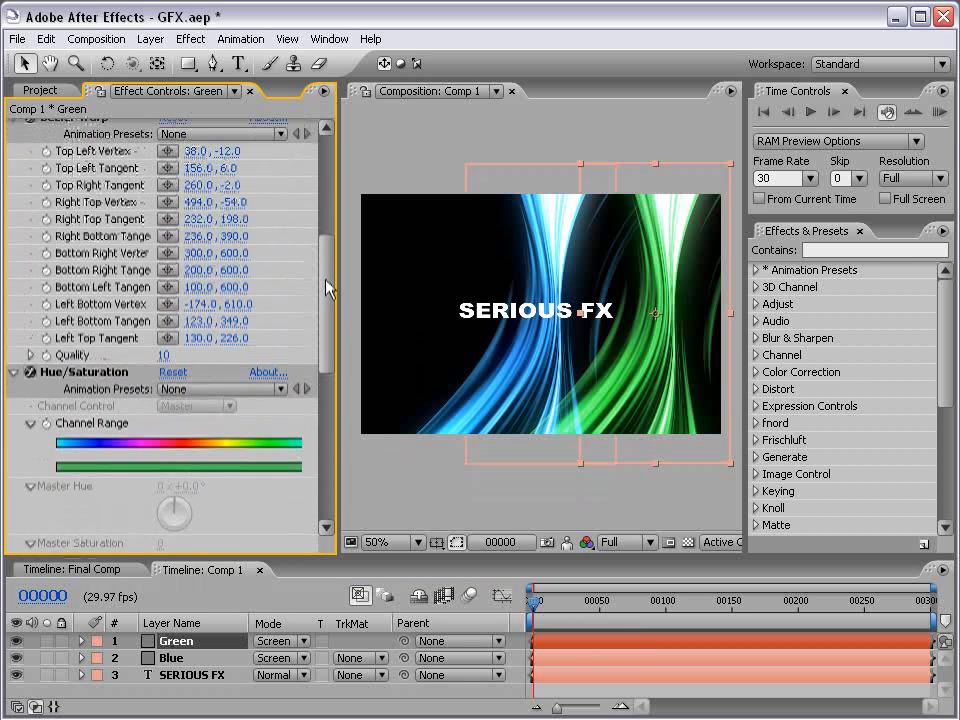
{"action": "left_click", "coordinate": [84, 193]}
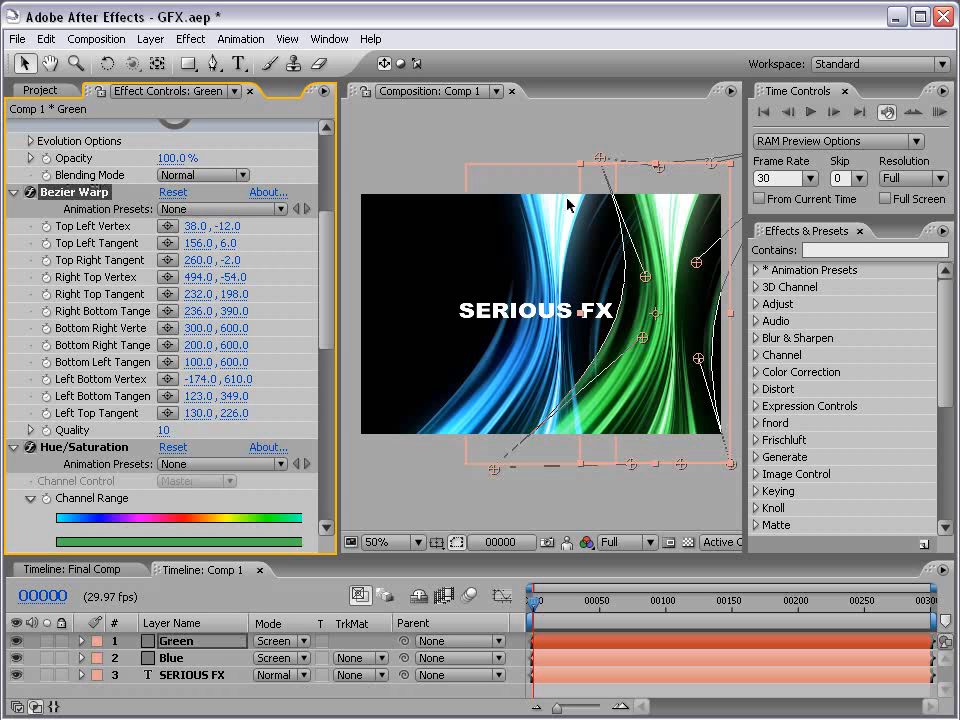
{"action": "left_click_drag", "start_coordinate": [673, 224], "coordinate": [621, 222]}
{"action": "left_click_drag", "start_coordinate": [563, 158], "coordinate": [546, 158]}
{"action": "left_click_drag", "start_coordinate": [596, 284], "coordinate": [589, 288]}
{"action": "left_click_drag", "start_coordinate": [440, 471], "coordinate": [425, 474]}
Step: Reshape the Green warp's right side: Bottom Right Vertex 326, 604, Right Bottom Tangent 230, 390 and Right Top Vertex 494, -66
{"action": "left_click_drag", "start_coordinate": [681, 470], "coordinate": [693, 468]}
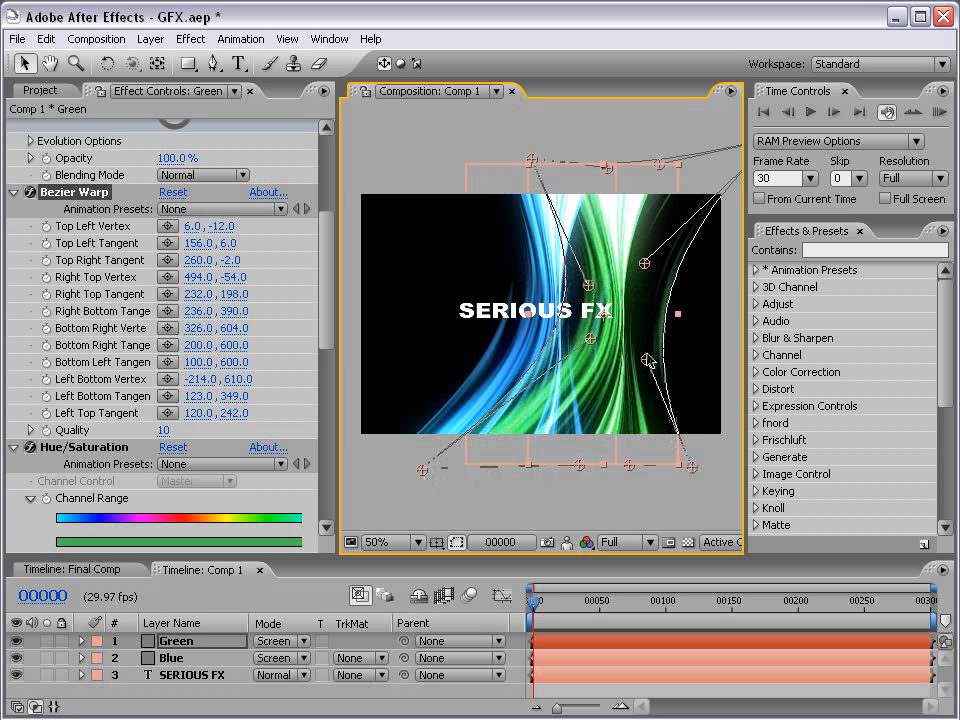
{"action": "left_click_drag", "start_coordinate": [645, 358], "coordinate": [641, 358]}
{"action": "scroll", "coordinate": [629, 289], "scroll_direction": "down", "scroll_amount": 1}
{"action": "left_click_drag", "start_coordinate": [659, 227], "coordinate": [660, 224]}
{"action": "scroll", "coordinate": [563, 330], "scroll_direction": "up", "scroll_amount": 1}
{"action": "key", "text": "grave"}
{"action": "scroll", "coordinate": [563, 330], "scroll_direction": "up", "scroll_amount": 1}
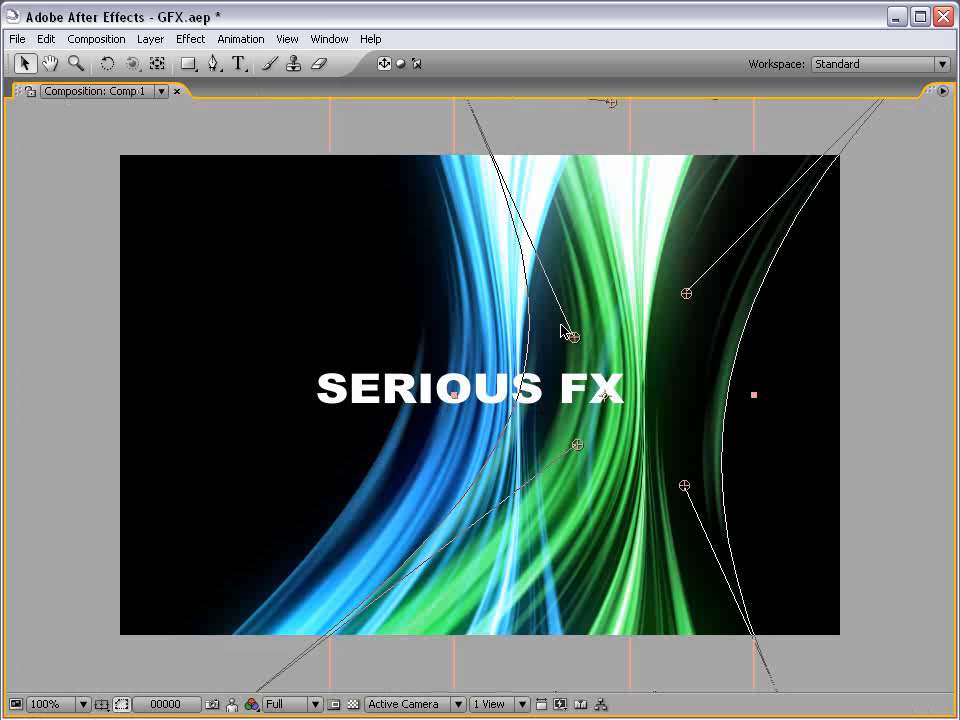
{"action": "scroll", "coordinate": [648, 414], "scroll_direction": "down", "scroll_amount": 1}
{"action": "key", "text": "grave"}
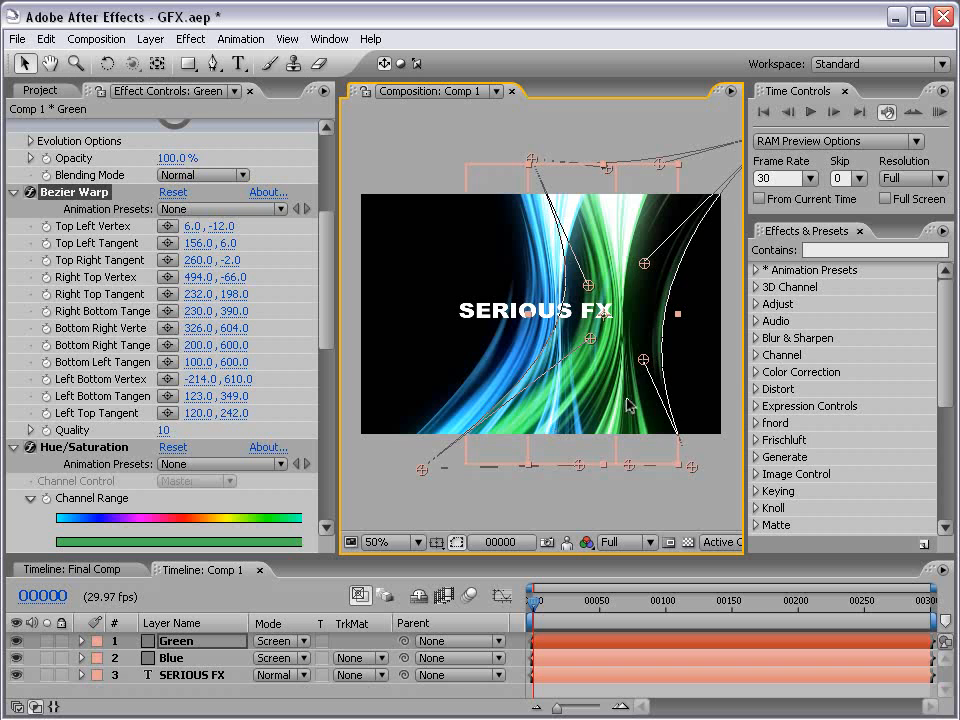
Step: Move the Green streaks onto the Blue streaks and slide the Green layer about 47 frames earlier in time
{"action": "left_click", "coordinate": [619, 490]}
{"action": "left_click_drag", "start_coordinate": [621, 418], "coordinate": [565, 420]}
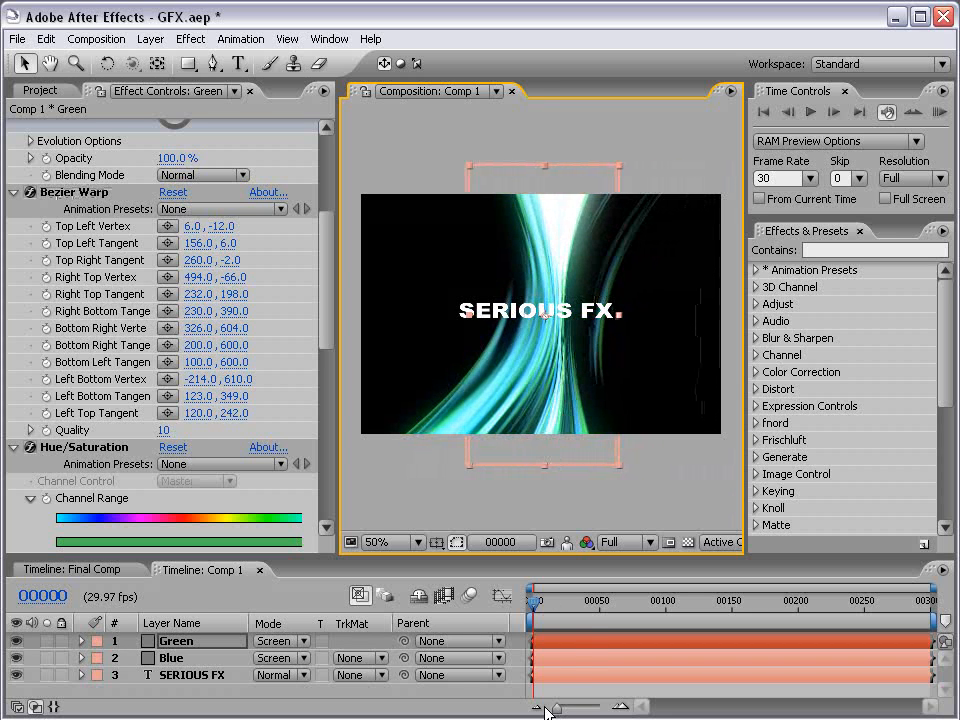
{"action": "left_click", "coordinate": [177, 644]}
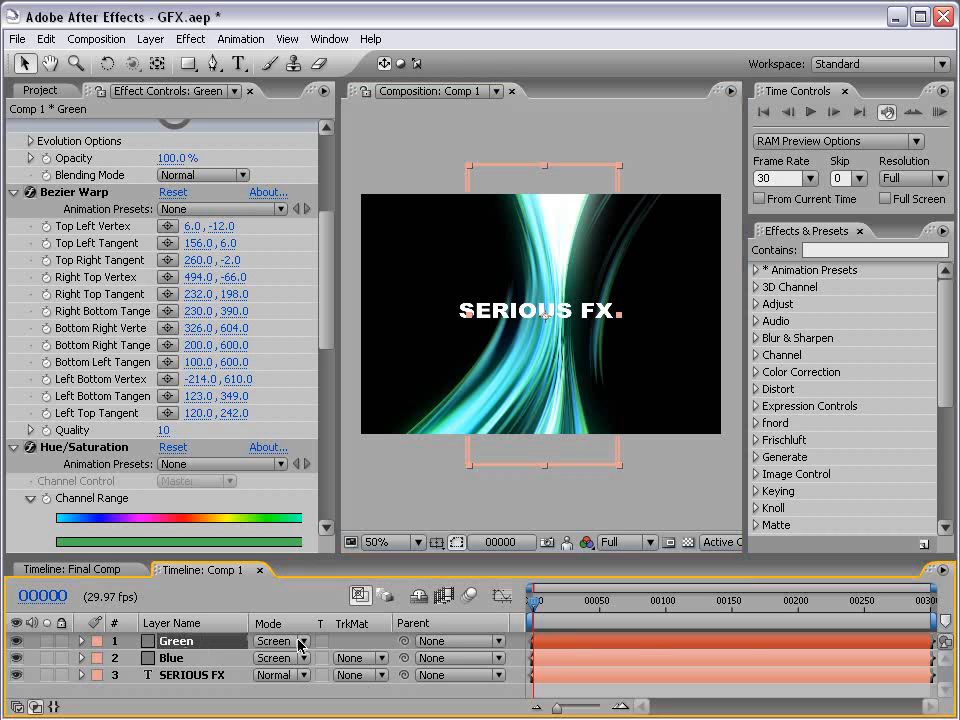
{"action": "left_click_drag", "start_coordinate": [743, 648], "coordinate": [680, 645]}
Step: Nudge the Green streaks about 36 pixels to the right of the Blue ones and check the overlap at full size
{"action": "mouse_move", "coordinate": [537, 424]}
{"action": "left_mouse_down"}
{"action": "mouse_move", "coordinate": [564, 424]}
{"action": "mouse_move", "coordinate": [553, 424]}
{"action": "left_mouse_up"}
{"action": "key", "text": "period"}
{"action": "key", "text": "grave"}
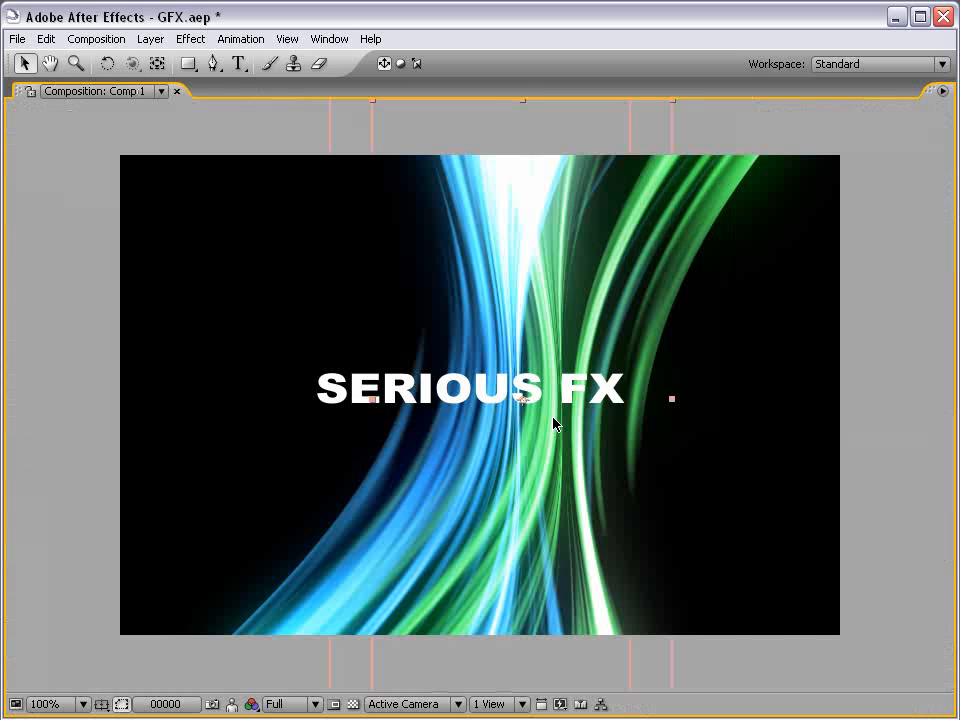
{"action": "key", "text": "grave"}
{"action": "key", "text": "comma"}
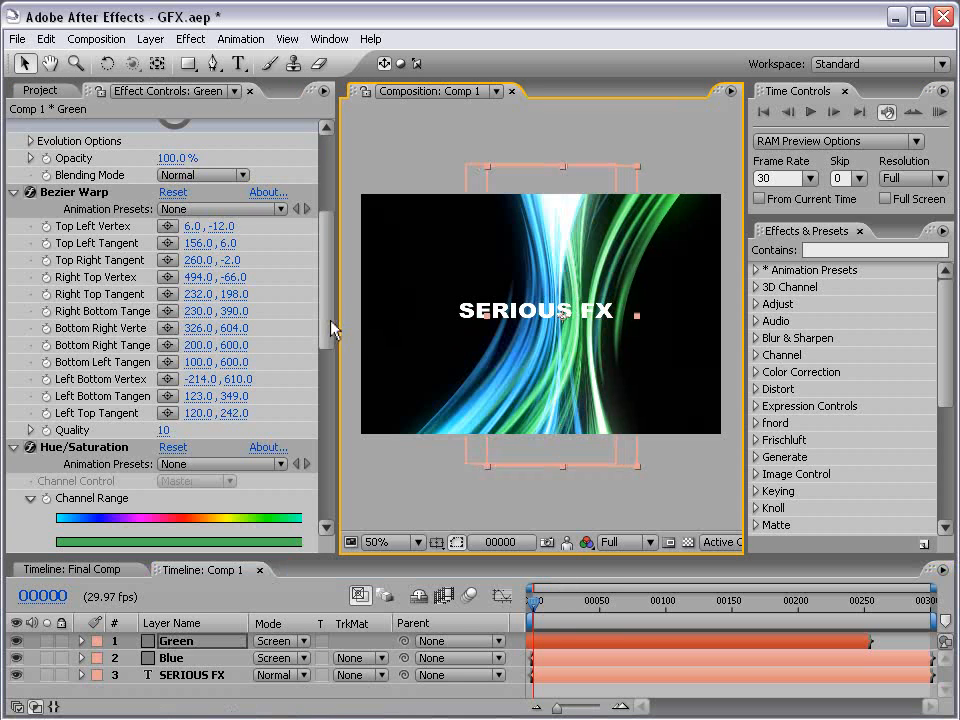
Step: Set the Green layer's Fractal Noise Contrast to 562 and Brightness to -111 to thin out its streaks
{"action": "left_click_drag", "start_coordinate": [331, 321], "coordinate": [323, 242]}
{"action": "left_click_drag", "start_coordinate": [170, 212], "coordinate": [241, 213]}
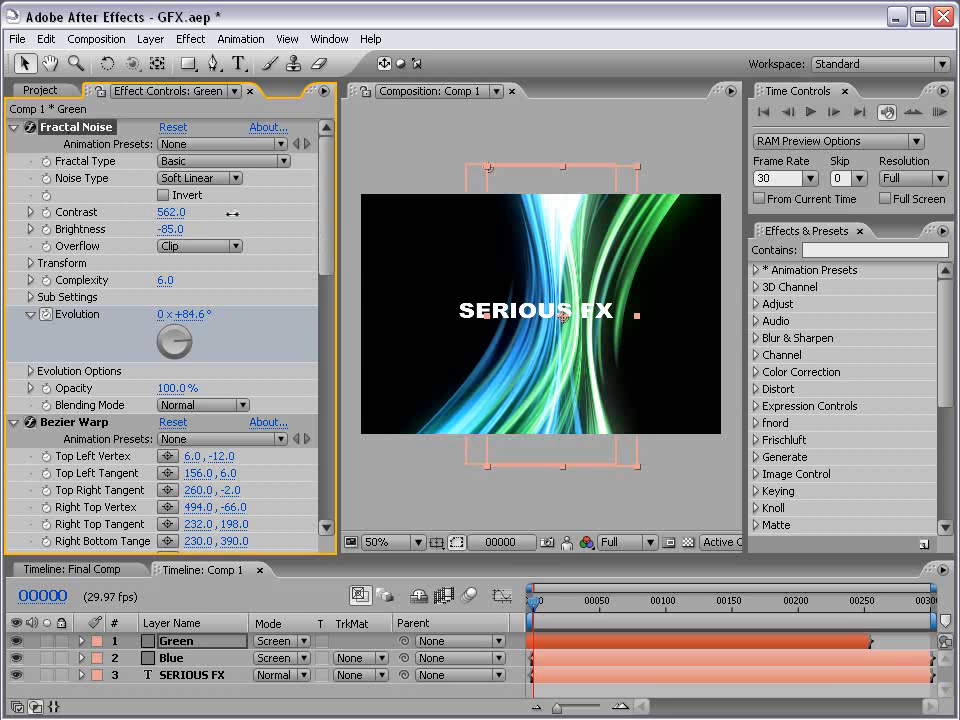
{"action": "left_click_drag", "start_coordinate": [175, 235], "coordinate": [148, 229]}
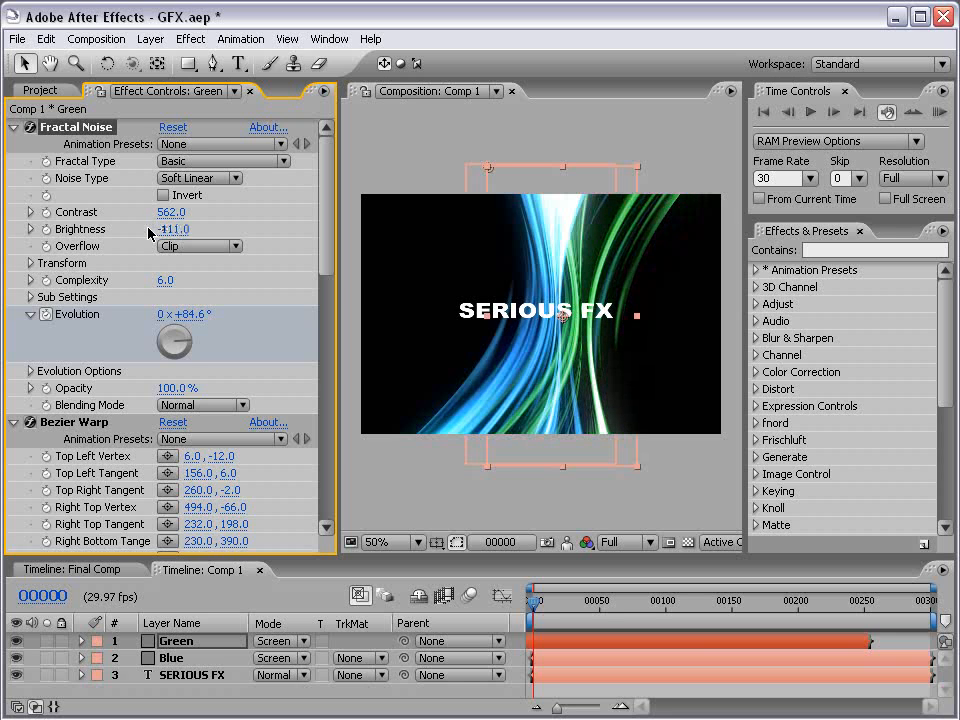
Step: Set the Blue layer's Fractal Noise Contrast to 531 and Brightness to -97, and inspect the streaks up close
{"action": "left_click", "coordinate": [172, 658]}
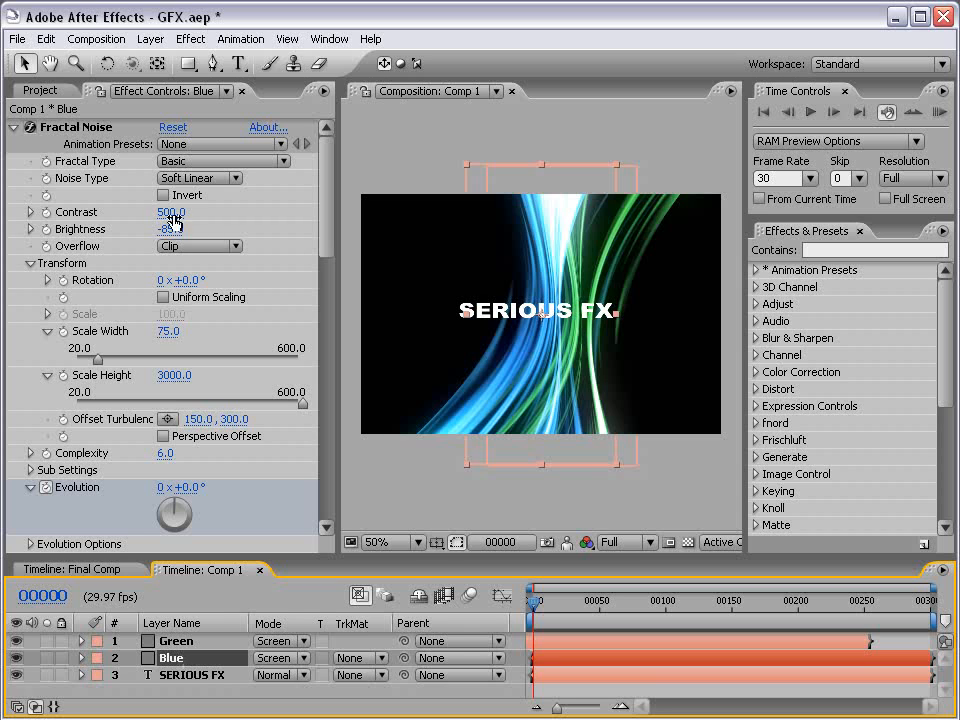
{"action": "mouse_move", "coordinate": [168, 212]}
{"action": "left_mouse_down"}
{"action": "mouse_move", "coordinate": [182, 212]}
{"action": "mouse_move", "coordinate": [160, 229]}
{"action": "left_mouse_up"}
{"action": "key", "text": "grave"}
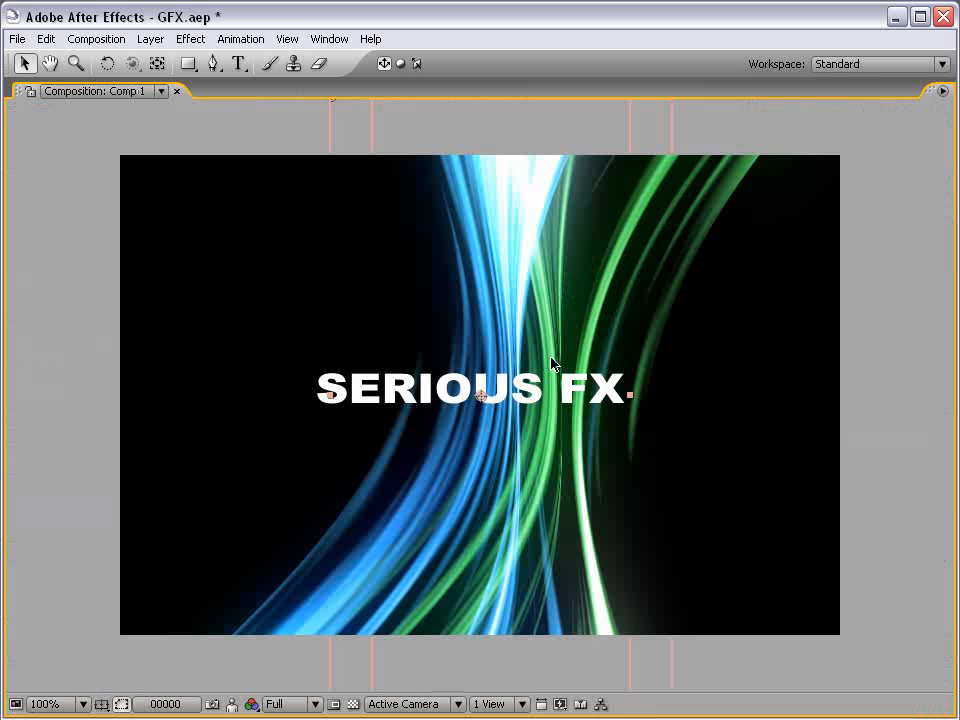
{"action": "key", "text": "comma"}
{"action": "key", "text": "grave"}
{"action": "left_click", "coordinate": [703, 505]}
{"action": "key", "text": "period"}
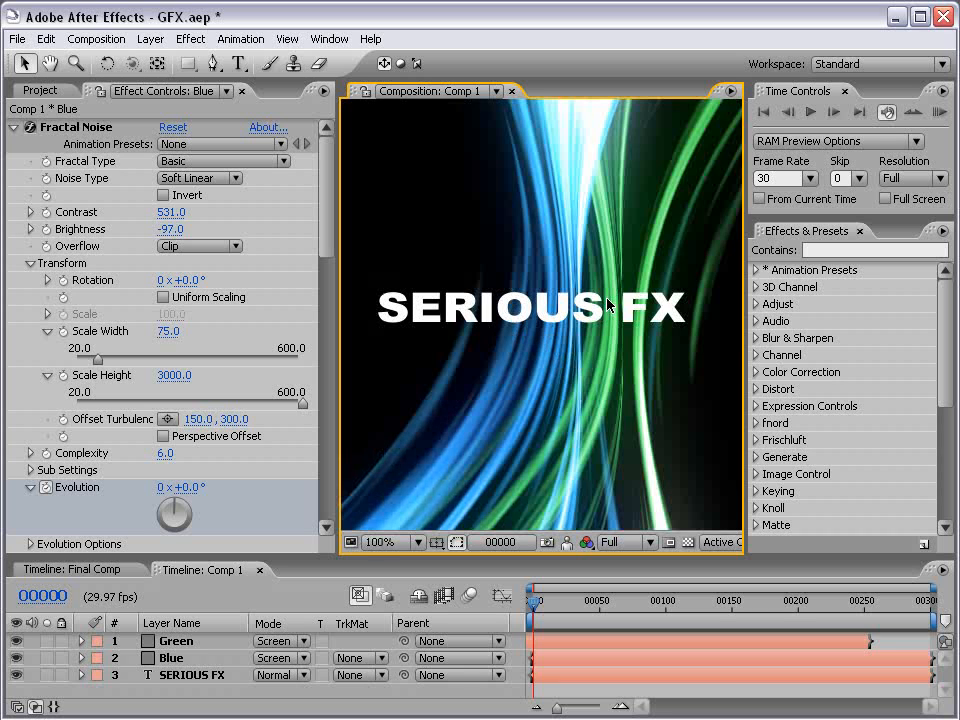
Step: Place the SERIOUS FX text layer above both streak layers and shift the title slightly right in the composition
{"action": "left_click_drag", "start_coordinate": [195, 677], "coordinate": [181, 645]}
{"action": "key", "text": "comma"}
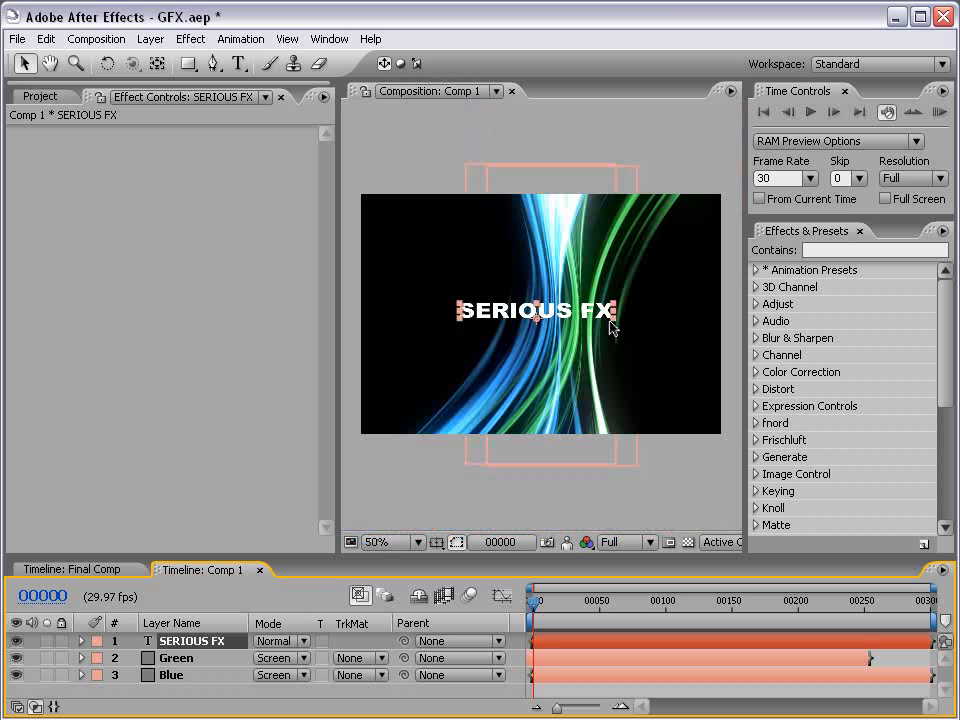
{"action": "left_click_drag", "start_coordinate": [581, 319], "coordinate": [582, 316]}
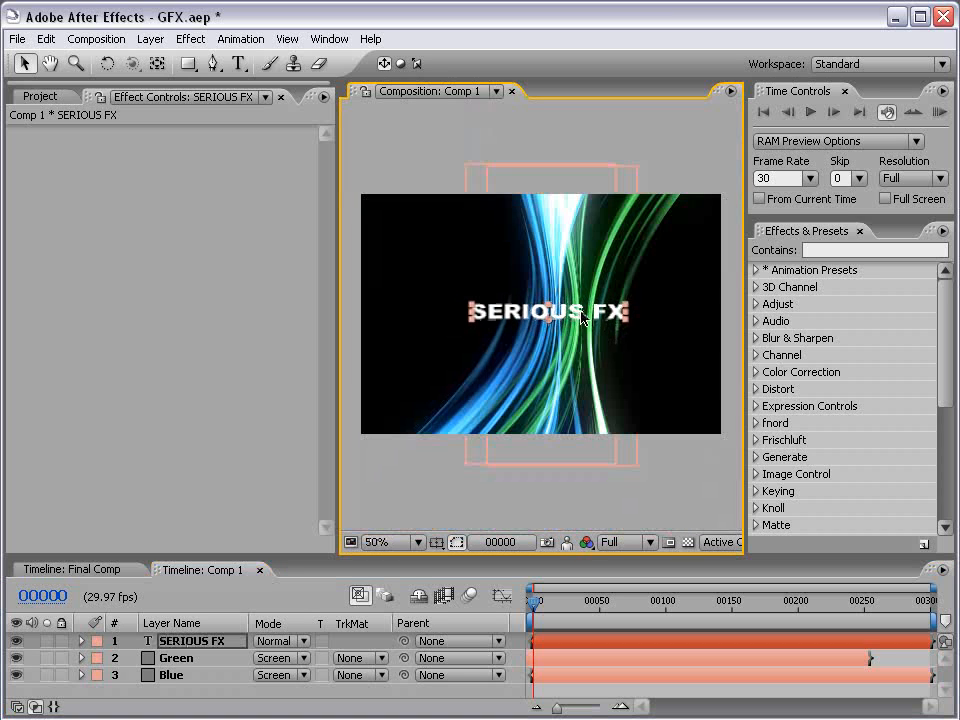
Step: Apply a Ramp effect to the SERIOUS FX text, starting at 360, 178 above the title and ending at 360, 280 below it
{"action": "left_click", "coordinate": [190, 39]}
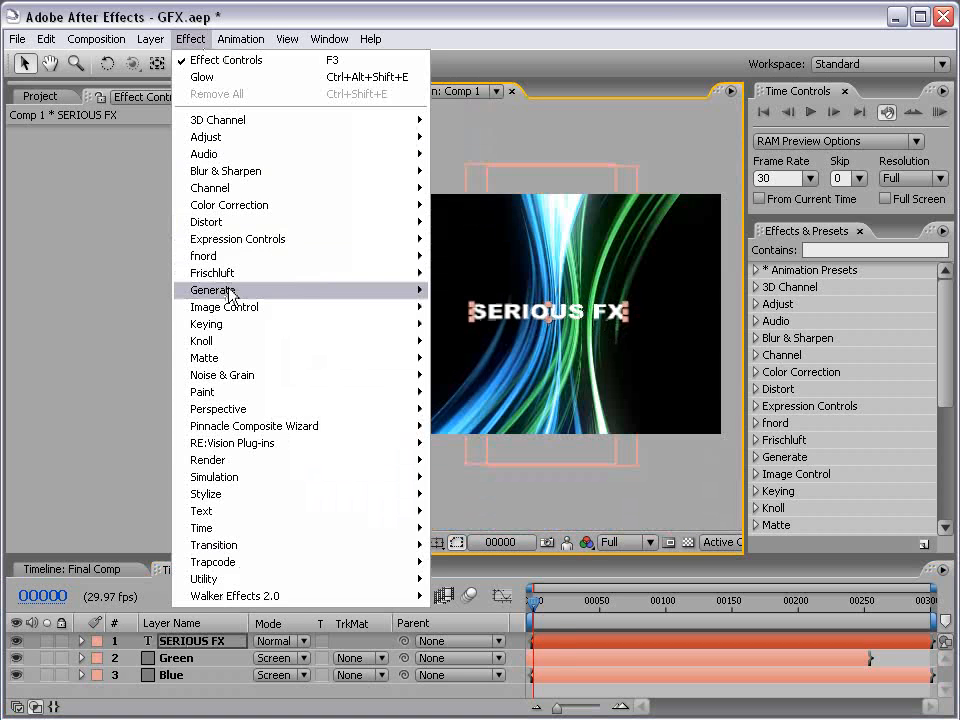
{"action": "mouse_move", "coordinate": [236, 290]}
{"action": "left_click", "coordinate": [491, 579]}
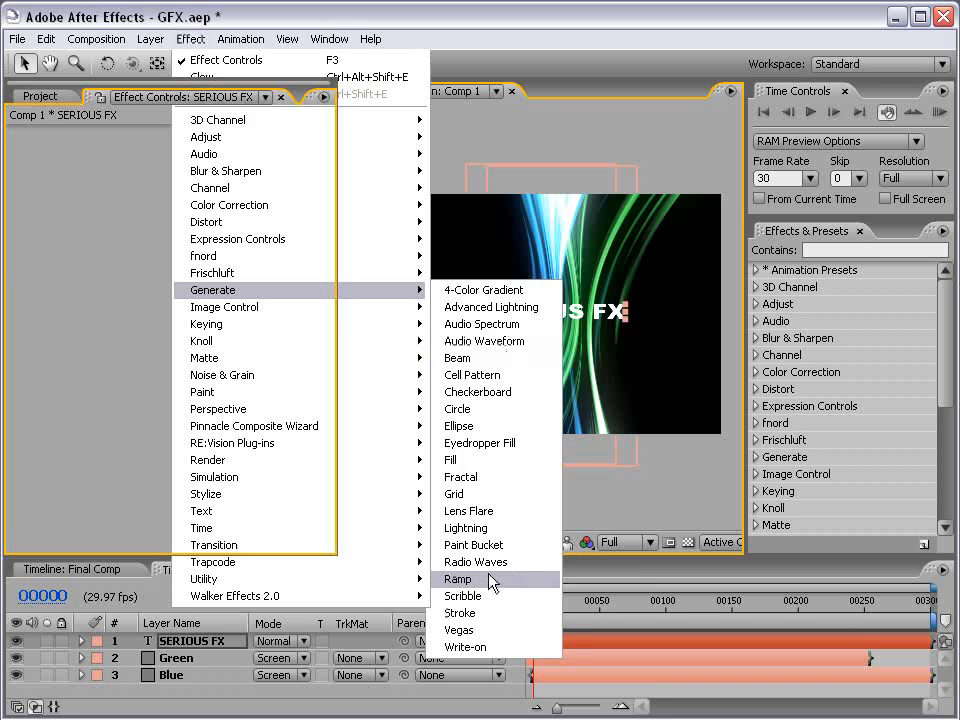
{"action": "left_click", "coordinate": [56, 136]}
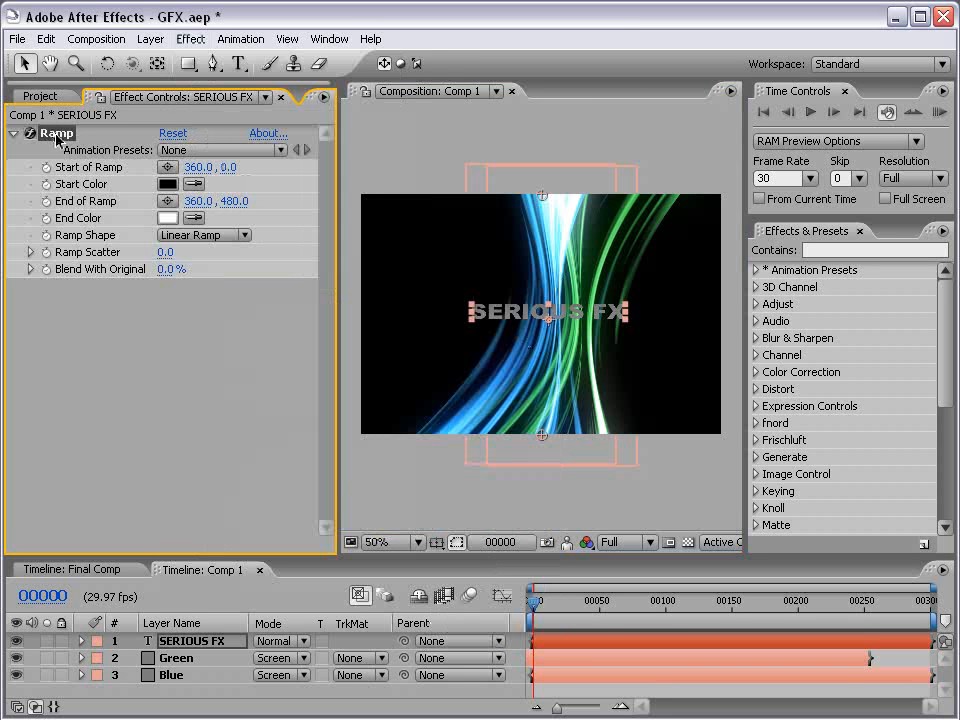
{"action": "left_click_drag", "start_coordinate": [542, 196], "coordinate": [543, 288]}
{"action": "left_click_drag", "start_coordinate": [543, 438], "coordinate": [541, 334]}
{"action": "key", "text": "period"}
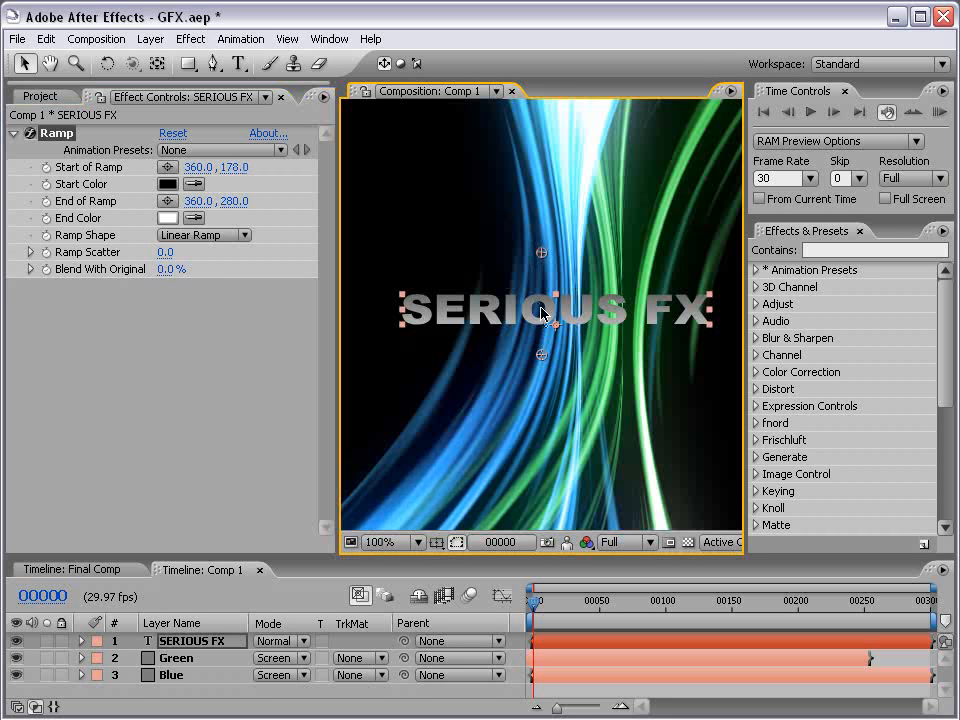
Step: Set the Ramp's Start Color to a medium blue-gray and lower the Start of Ramp to 360, 187
{"action": "left_click", "coordinate": [167, 184]}
{"action": "left_click_drag", "start_coordinate": [330, 549], "coordinate": [236, 568]}
{"action": "left_click_drag", "start_coordinate": [555, 610], "coordinate": [543, 538]}
{"action": "left_click_drag", "start_coordinate": [330, 536], "coordinate": [317, 538]}
{"action": "left_click", "coordinate": [720, 418]}
{"action": "left_click_drag", "start_coordinate": [544, 254], "coordinate": [544, 263]}
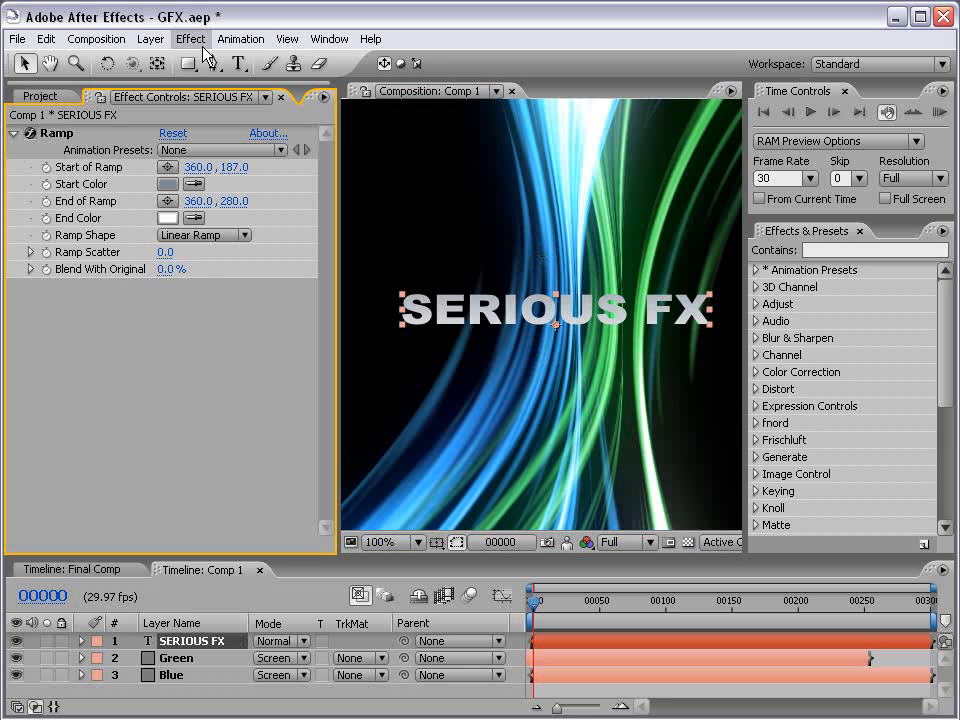
Step: Apply a Drop Shadow effect to the SERIOUS FX text and set its Distance to 2
{"action": "left_click", "coordinate": [191, 39]}
{"action": "mouse_move", "coordinate": [245, 409]}
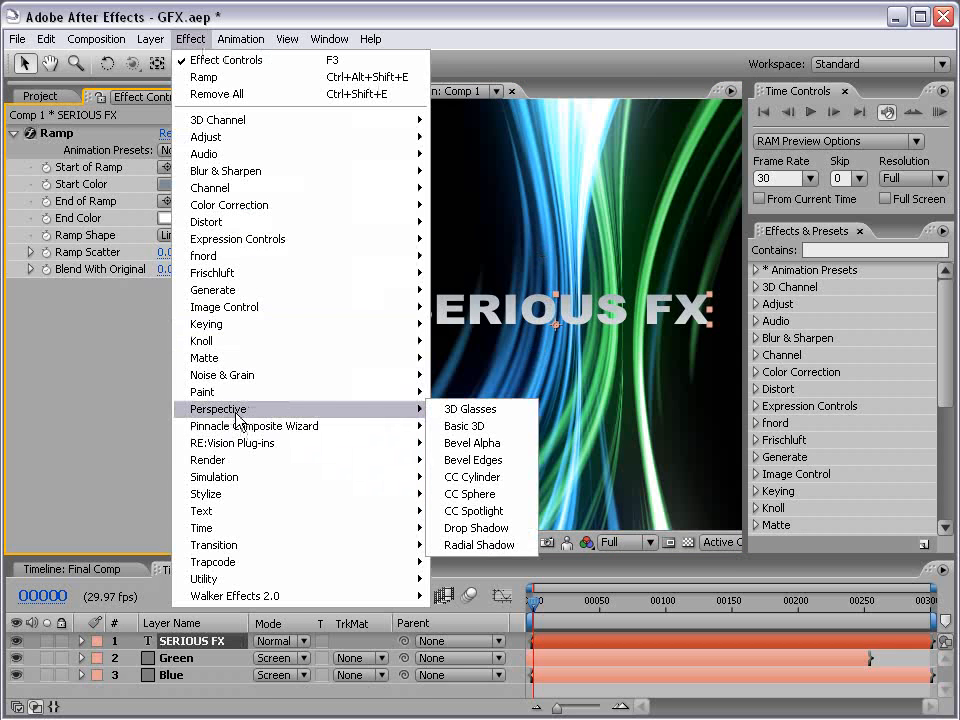
{"action": "left_click", "coordinate": [476, 528]}
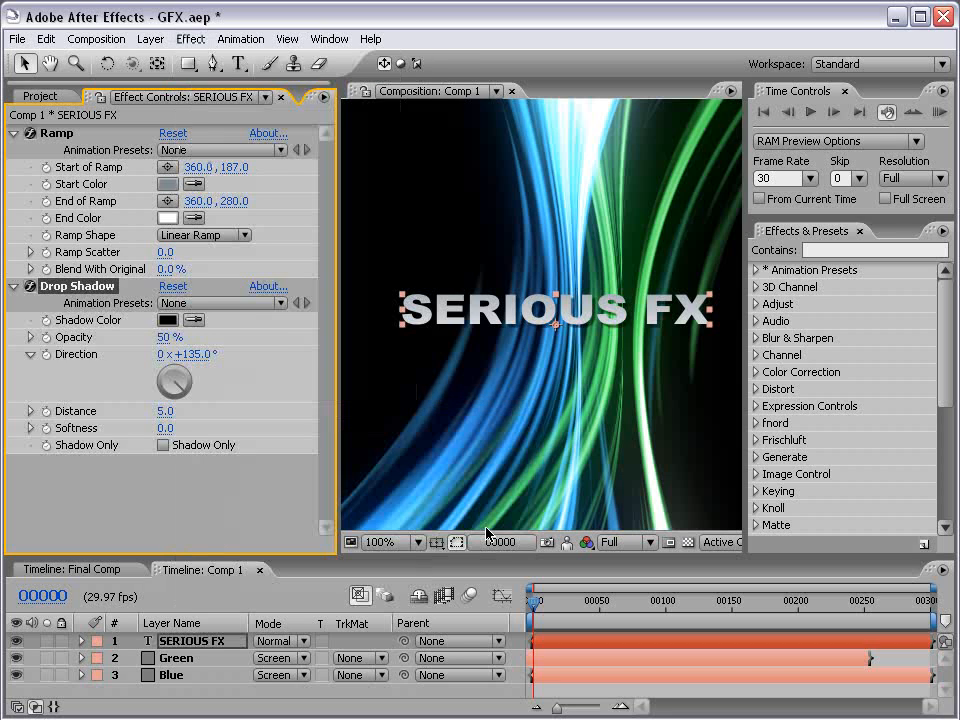
{"action": "left_click", "coordinate": [164, 411]}
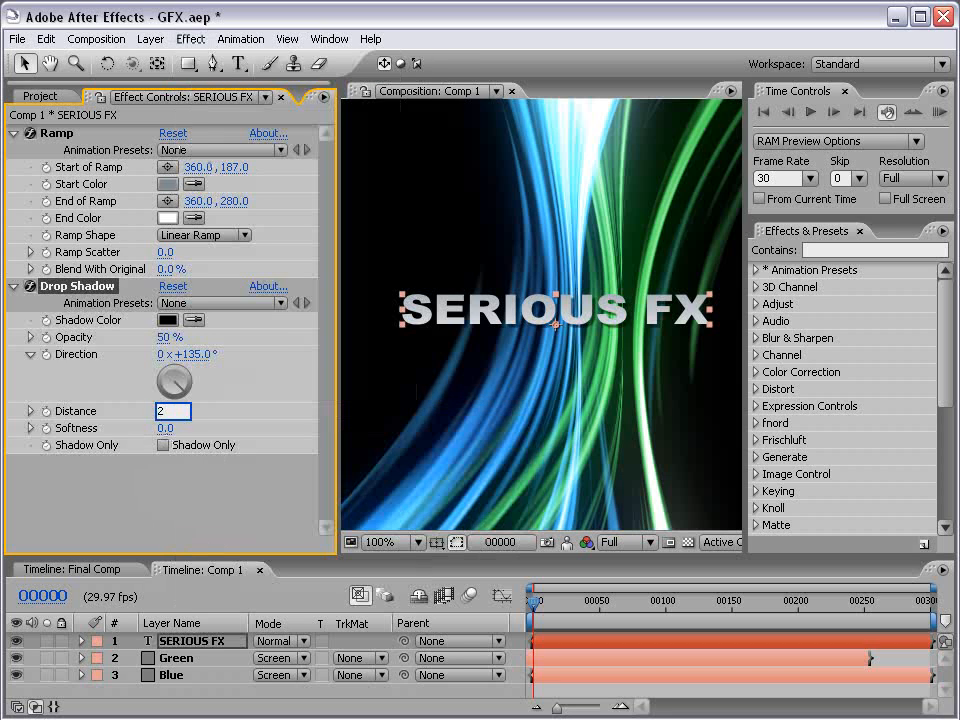
{"action": "type", "text": "2"}
{"action": "key", "text": "Return"}
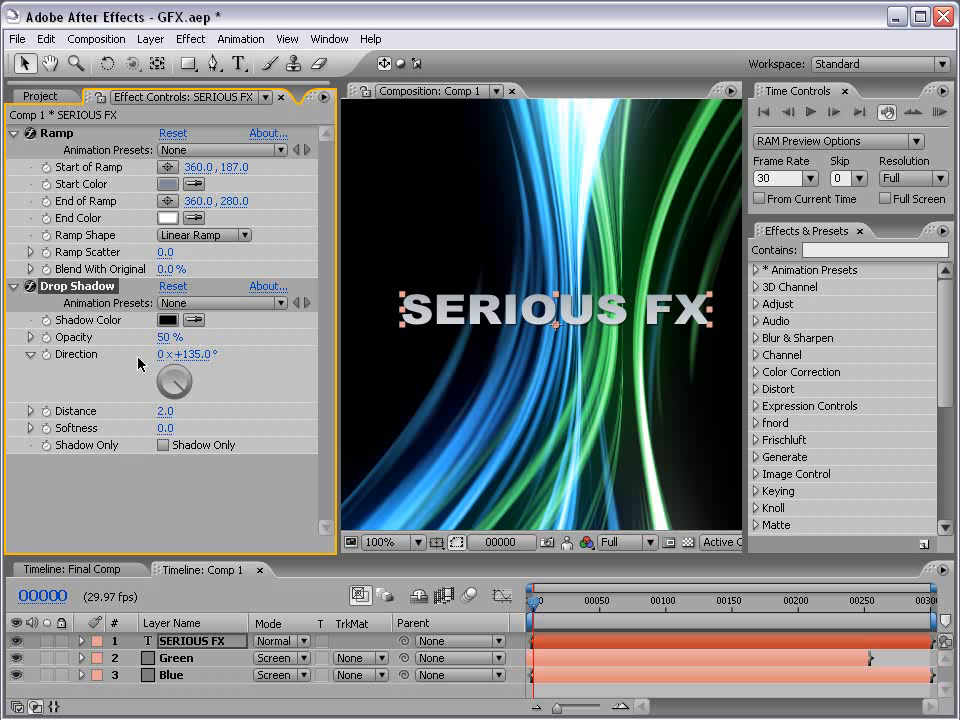
Step: Duplicate the Drop Shadow effect, set the copy's Distance to 0 and Softness to 30, and inspect the title's shadow
{"action": "key", "text": "ctrl+d"}
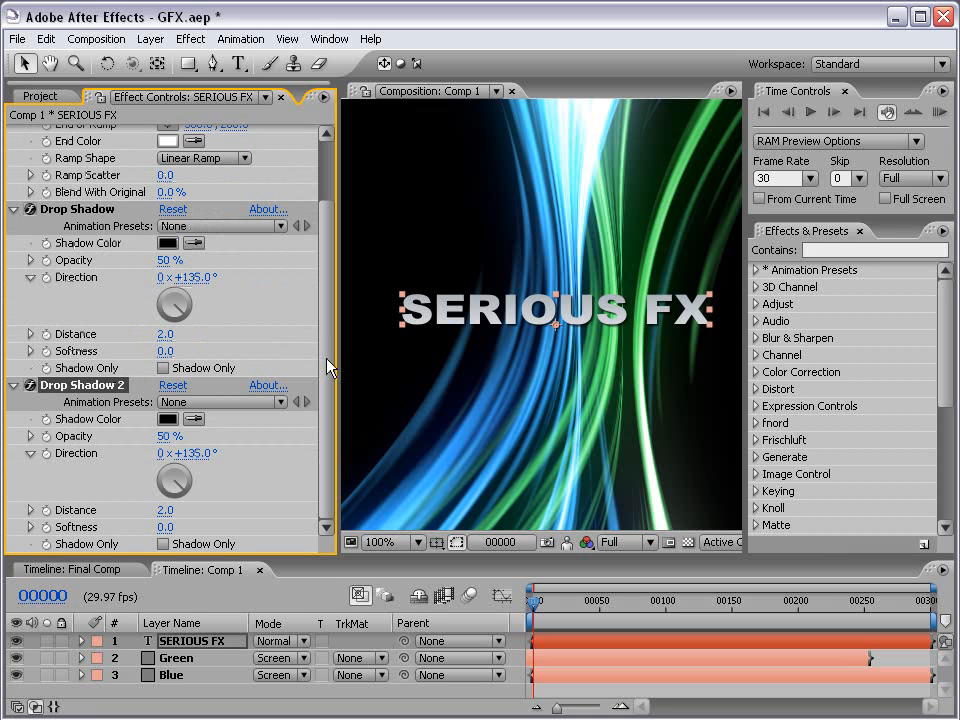
{"action": "left_click", "coordinate": [162, 512]}
{"action": "type", "text": "0"}
{"action": "key", "text": "Return"}
{"action": "left_click_drag", "start_coordinate": [167, 529], "coordinate": [196, 528]}
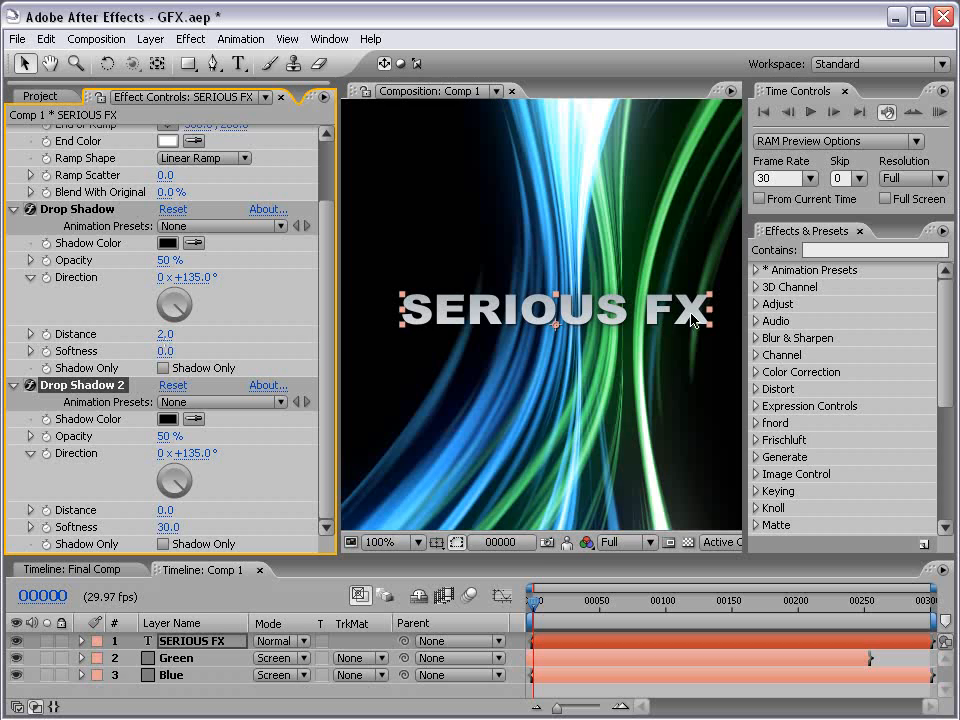
{"action": "key", "text": "period"}
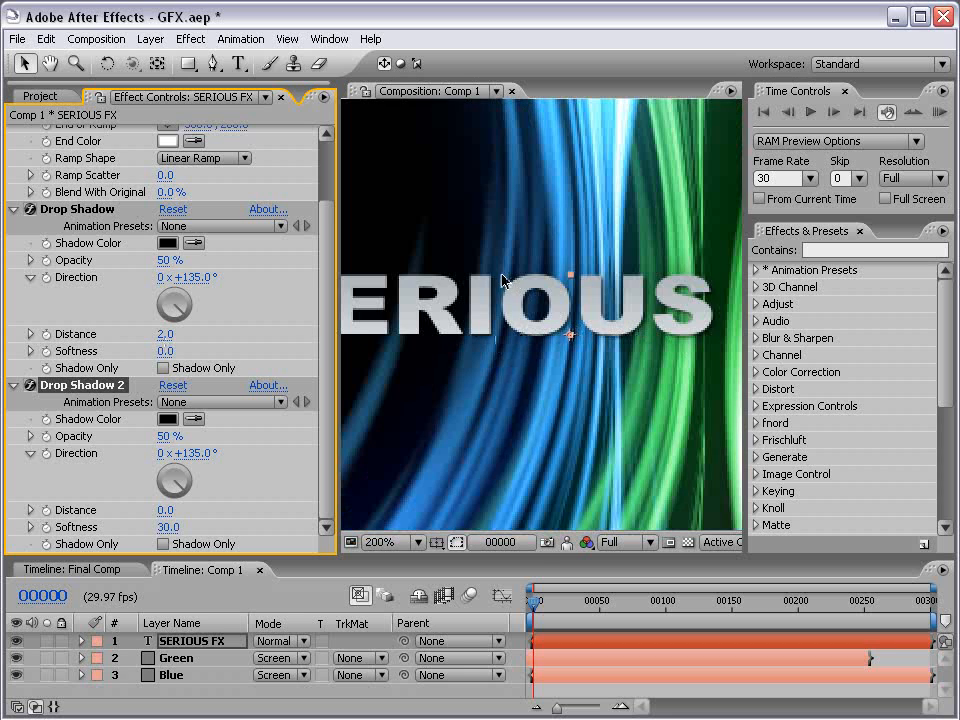
{"action": "key", "text": "comma"}
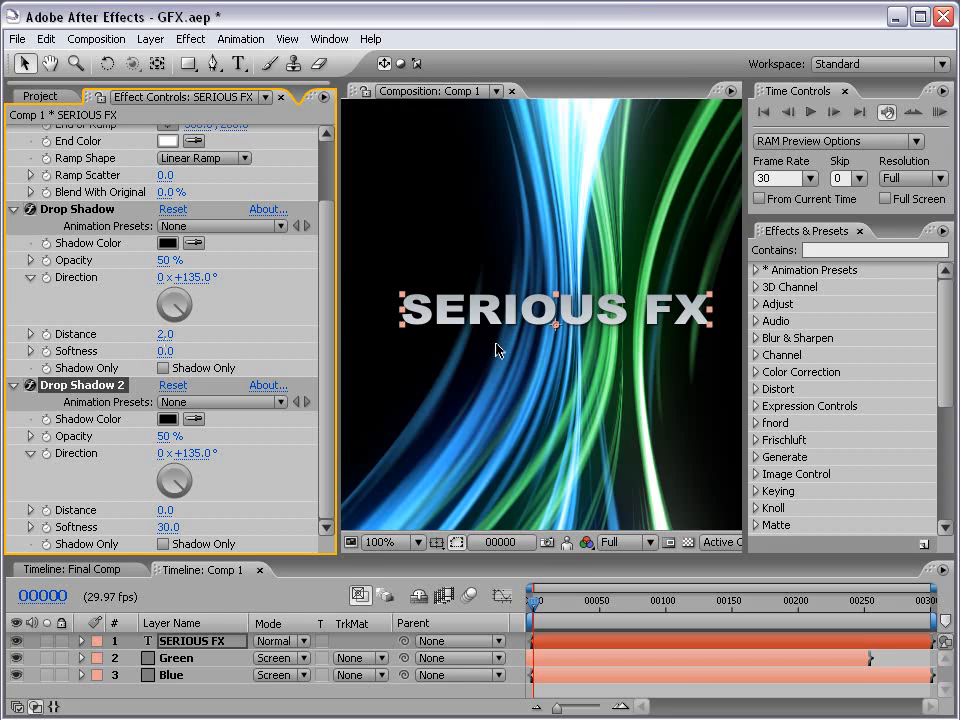
Step: Set the Opacity of both Drop Shadow effects on the SERIOUS FX text to 100%
{"action": "left_click_drag", "start_coordinate": [165, 260], "coordinate": [358, 259]}
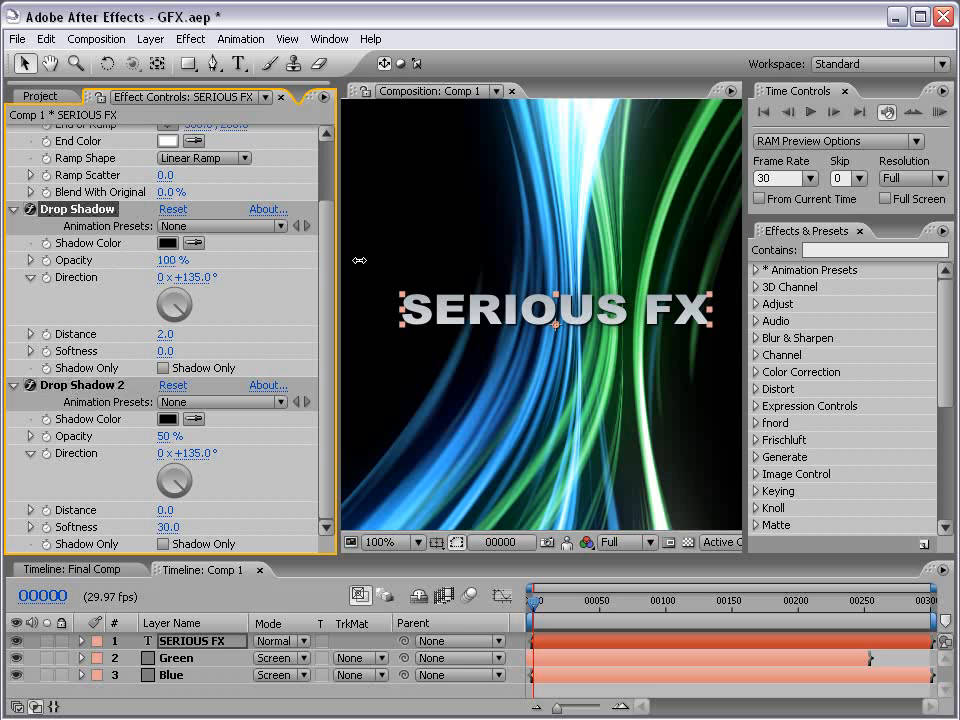
{"action": "left_click_drag", "start_coordinate": [166, 436], "coordinate": [344, 427]}
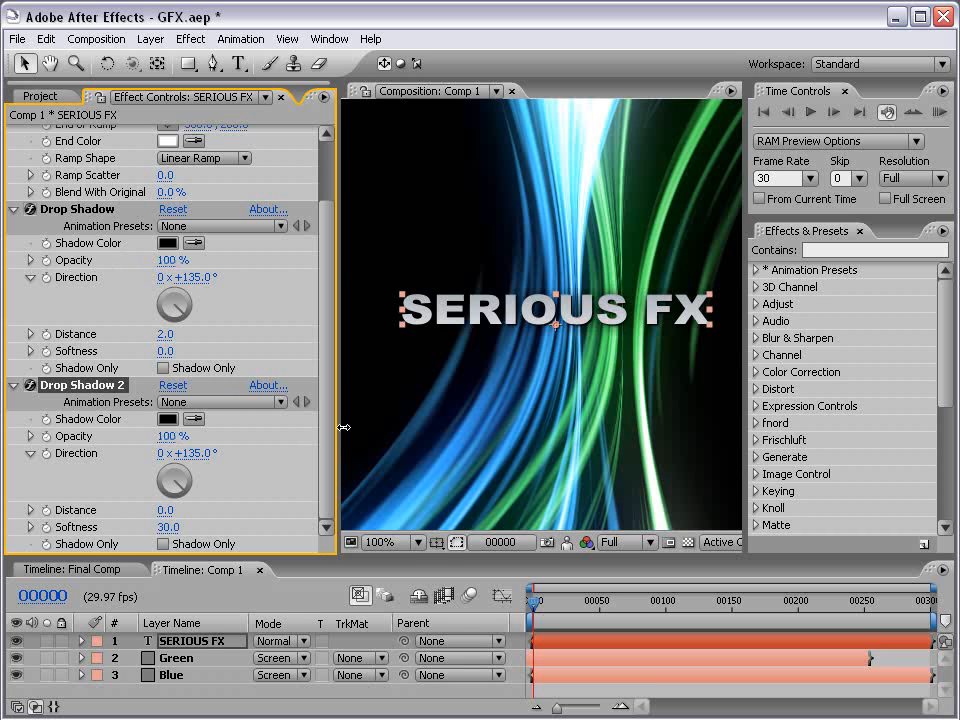
{"action": "key", "text": "comma"}
{"action": "key", "text": "period"}
Step: Tighten the title's Ramp by moving its end to 360, 246 and its start to 360, 216, and inspect the title enlarged
{"action": "scroll", "coordinate": [241, 158], "scroll_direction": "up", "scroll_amount": 4}
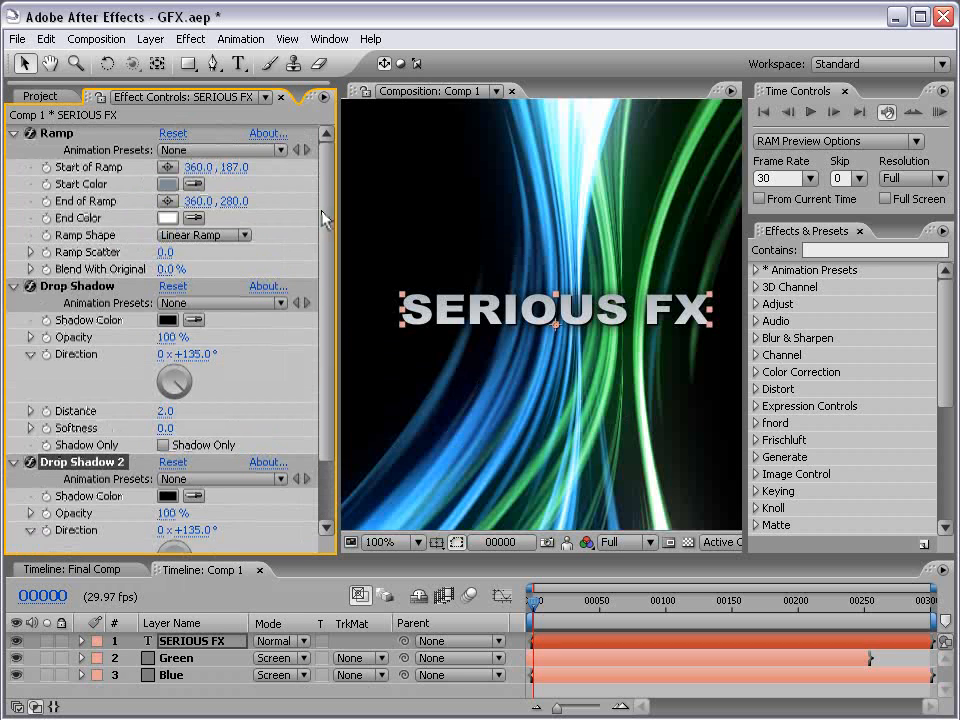
{"action": "left_click", "coordinate": [58, 133]}
{"action": "left_click_drag", "start_coordinate": [541, 358], "coordinate": [541, 320]}
{"action": "left_click_drag", "start_coordinate": [541, 263], "coordinate": [541, 292]}
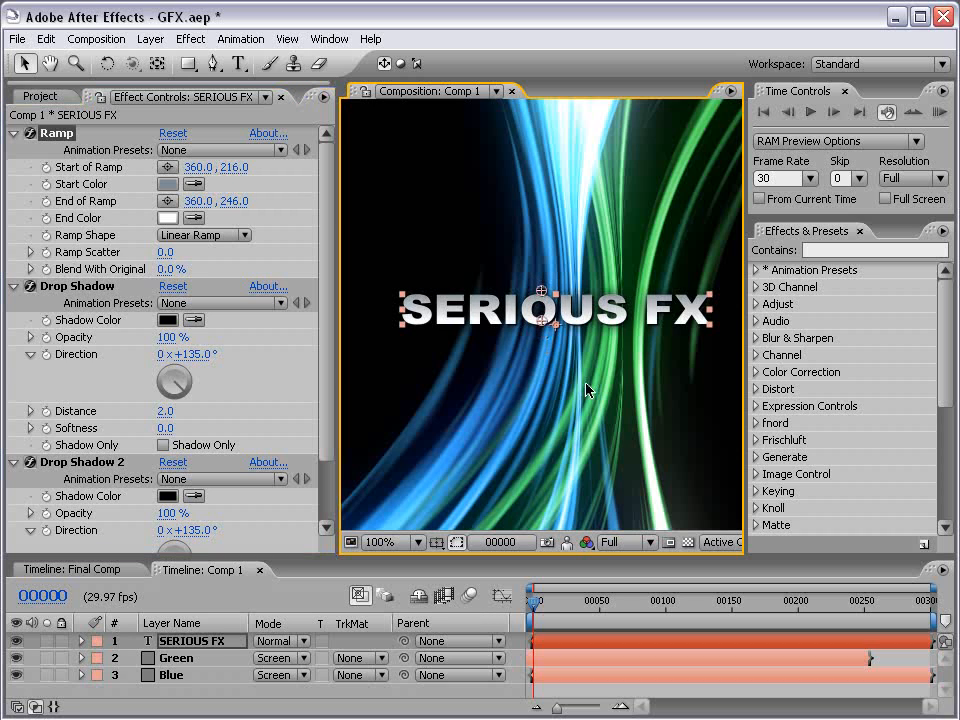
{"action": "key", "text": "comma"}
{"action": "key", "text": "comma"}
{"action": "key", "text": "grave"}
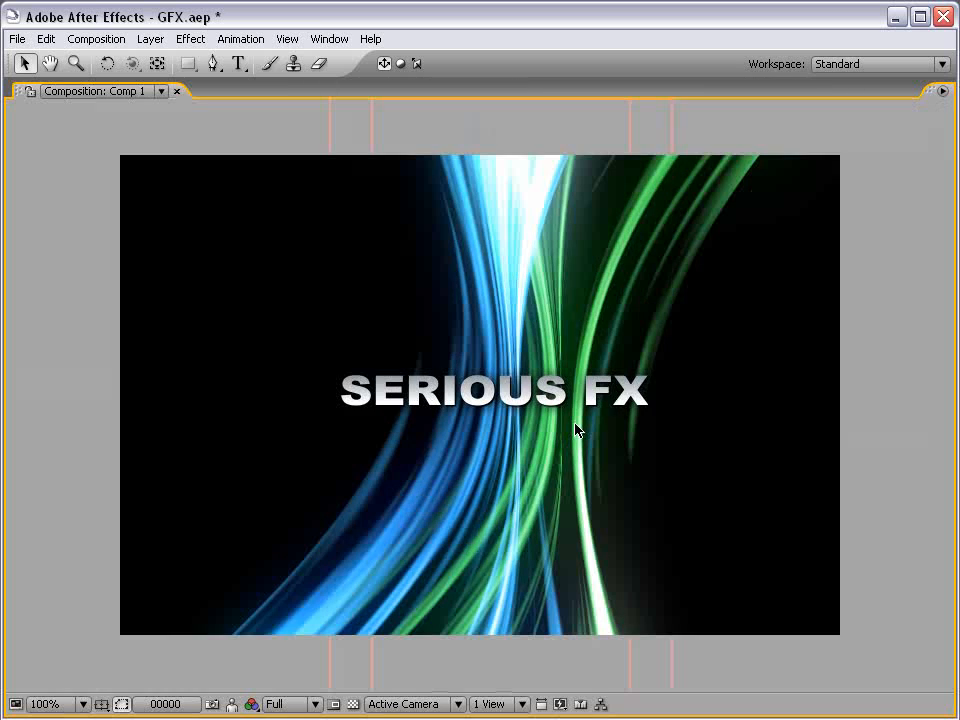
{"action": "key", "text": "grave"}
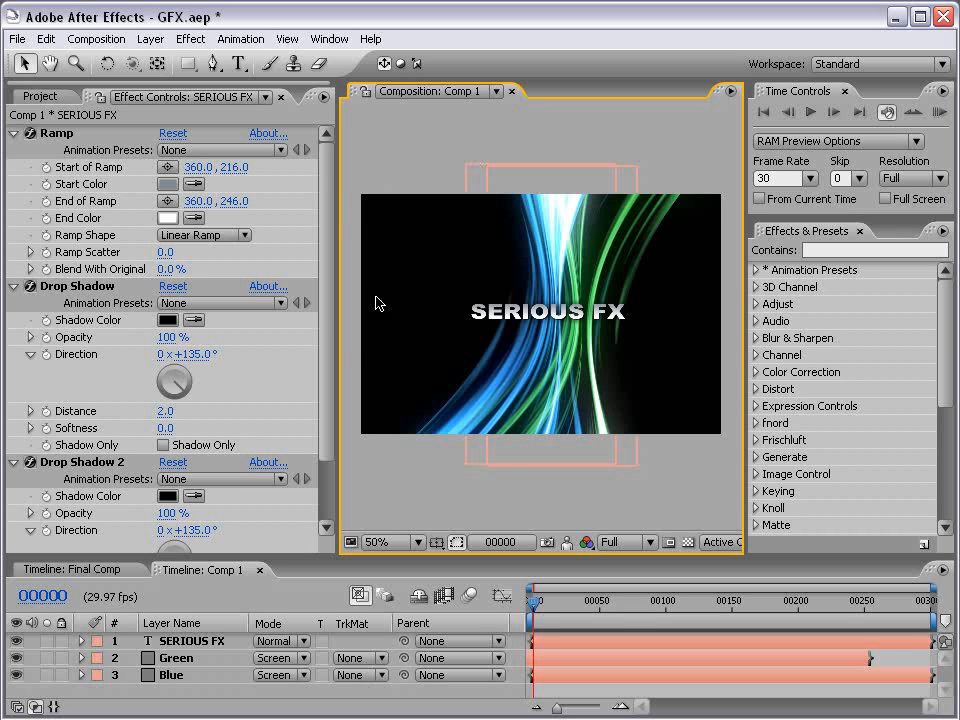
Step: Create a new gray solid layer matching the composition size
{"action": "left_click", "coordinate": [151, 40]}
{"action": "mouse_move", "coordinate": [160, 60]}
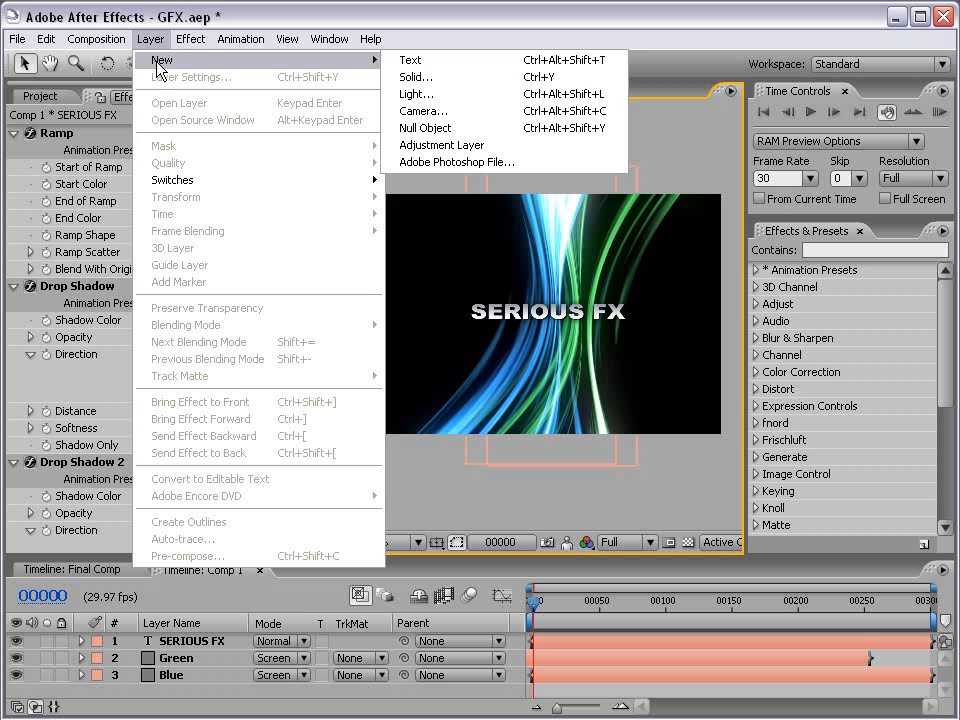
{"action": "left_click", "coordinate": [435, 81]}
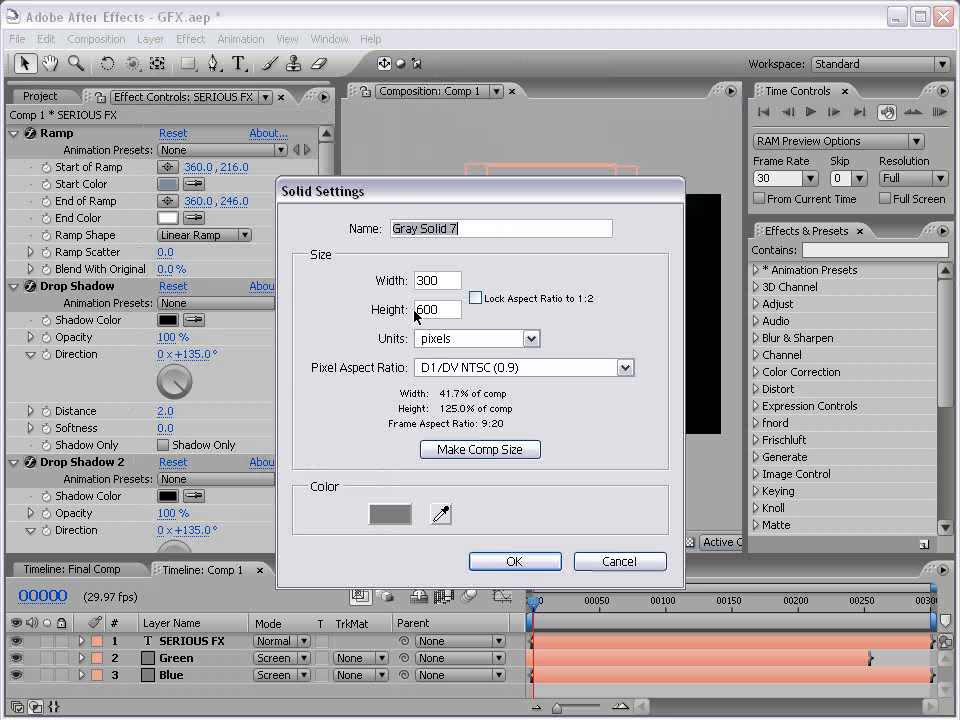
{"action": "left_click", "coordinate": [470, 452]}
{"action": "left_click", "coordinate": [513, 562]}
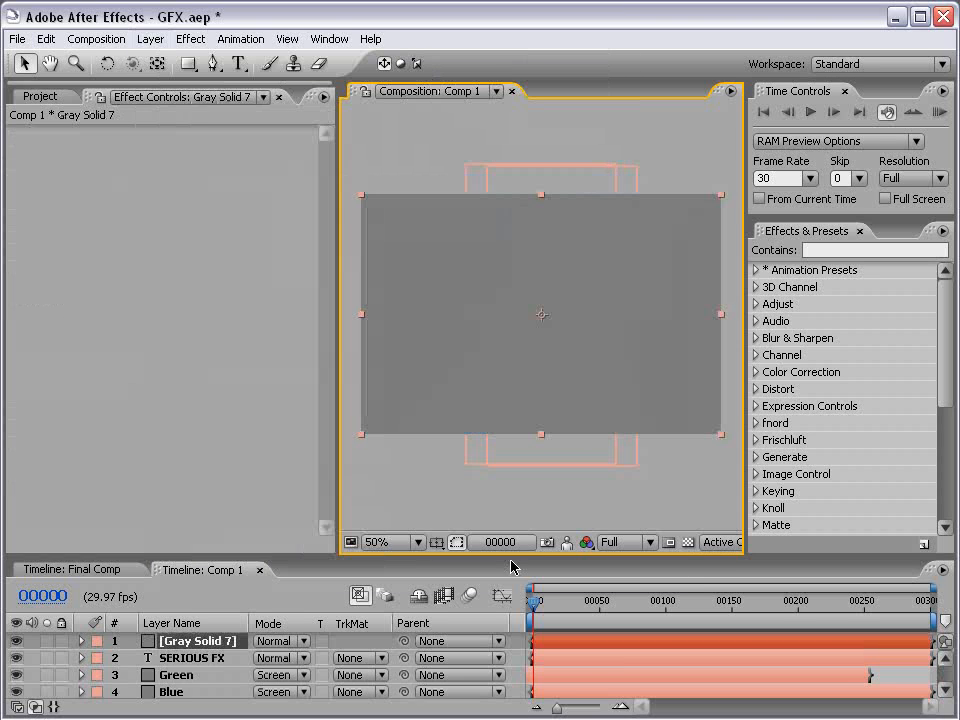
Step: Find the CC Particle World effect and apply it to the new gray solid
{"action": "left_click", "coordinate": [830, 251]}
{"action": "type", "text": "particl"}
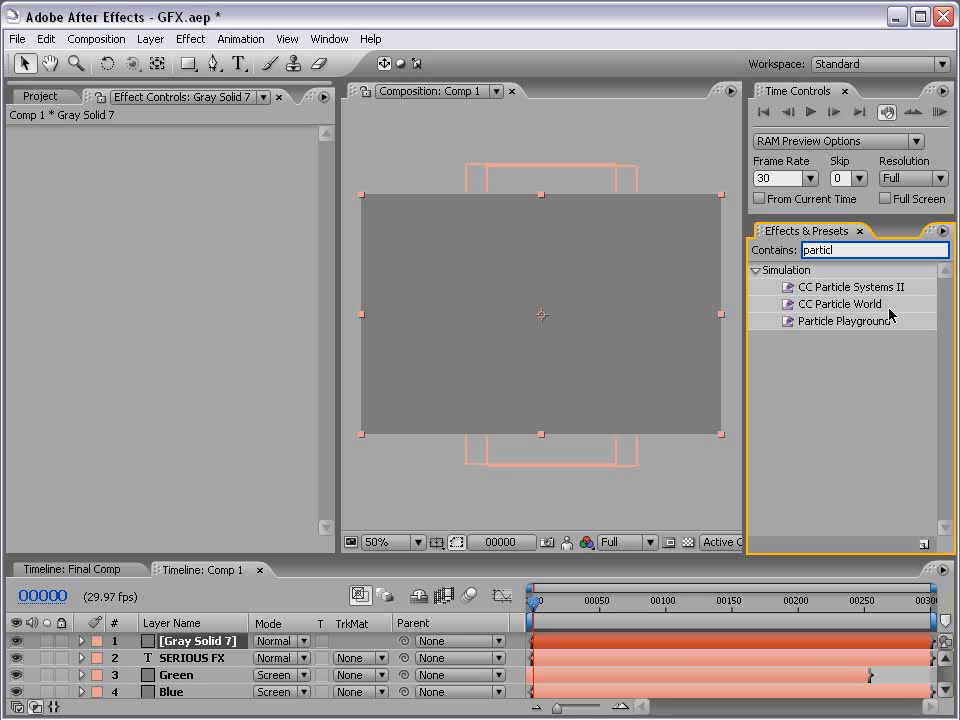
{"action": "left_click_drag", "start_coordinate": [853, 310], "coordinate": [523, 257]}
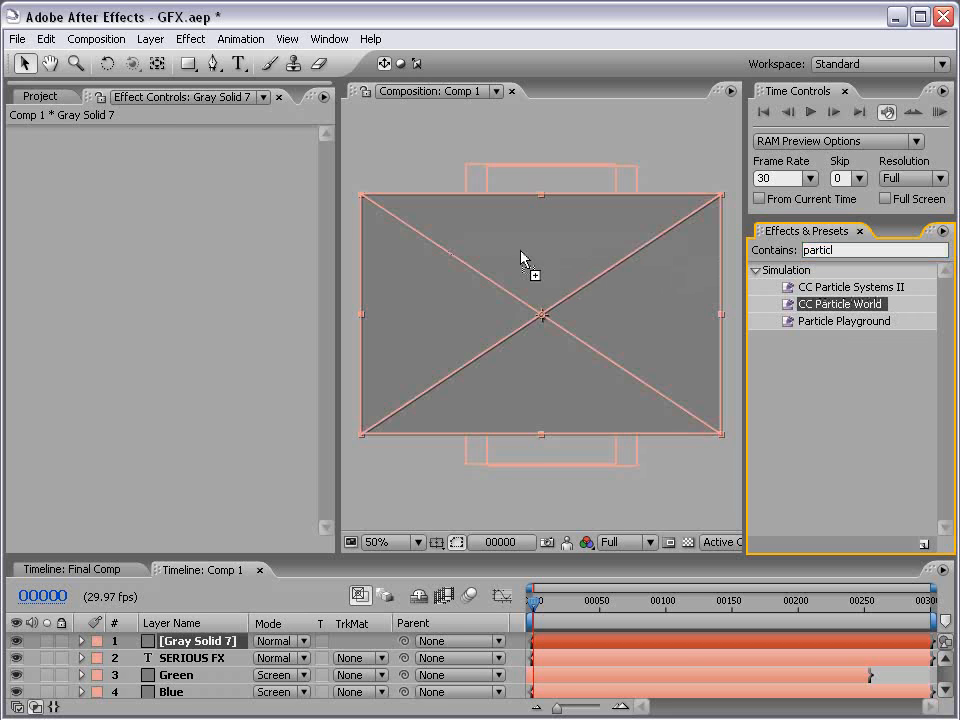
{"action": "left_click", "coordinate": [208, 645]}
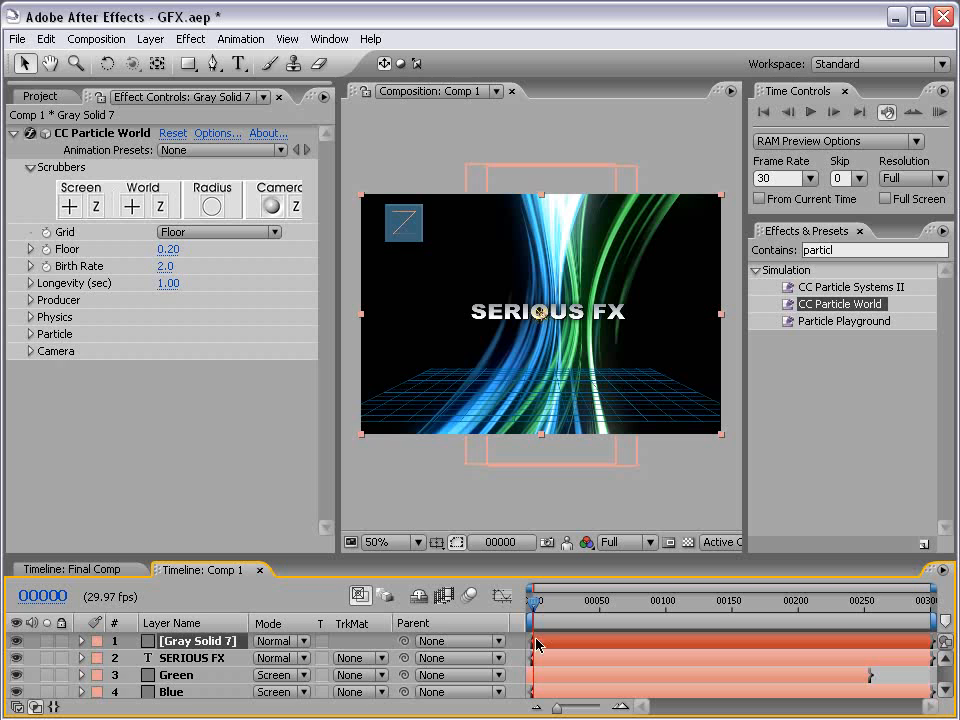
Step: Move to frame 39, solo the gray solid, and turn the CC Particle World Grid off
{"action": "left_click_drag", "start_coordinate": [535, 608], "coordinate": [586, 610]}
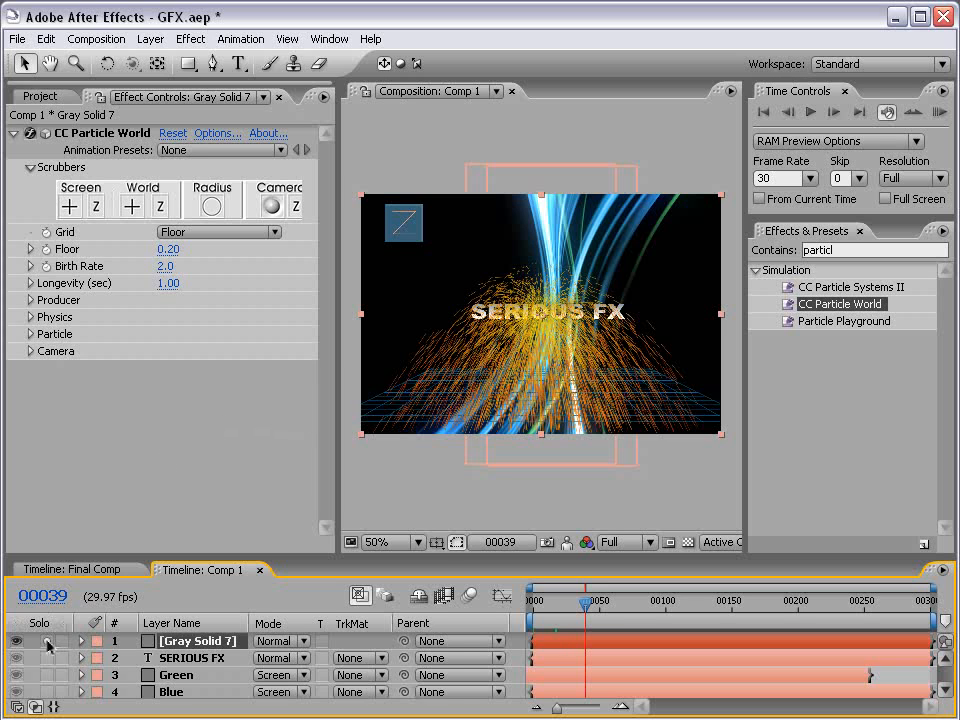
{"action": "left_click", "coordinate": [46, 641]}
{"action": "key", "text": "period"}
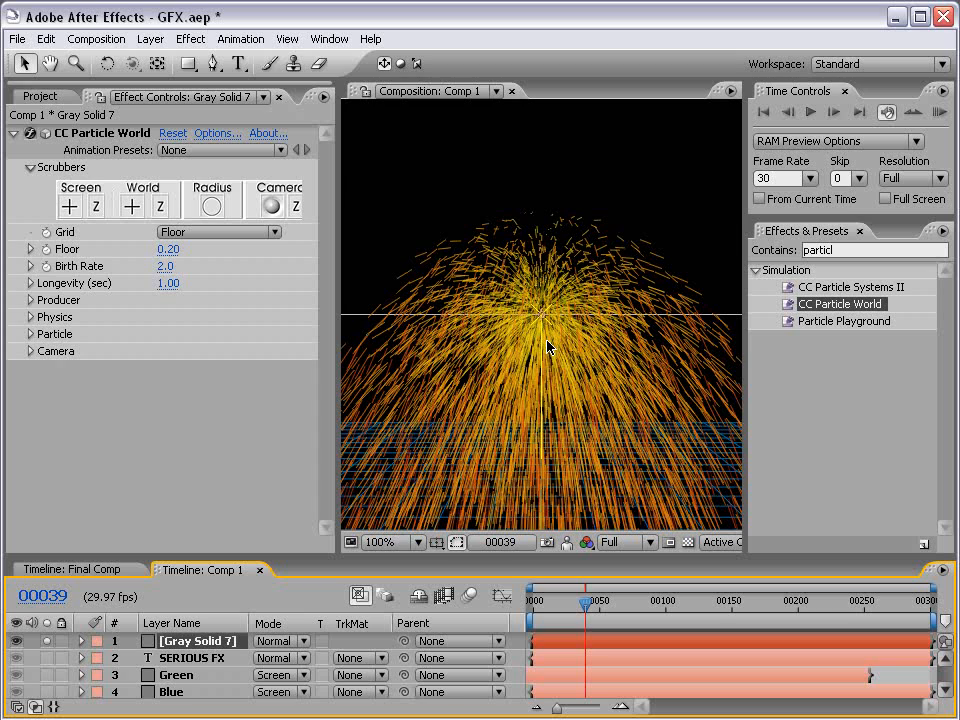
{"action": "left_click", "coordinate": [215, 150]}
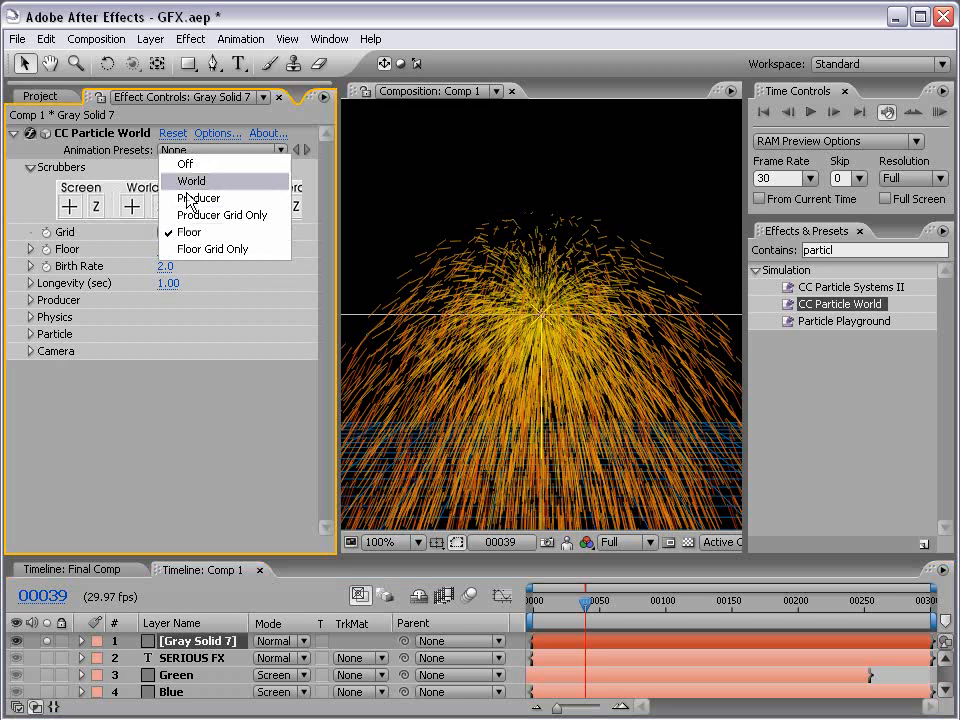
{"action": "left_click", "coordinate": [185, 164]}
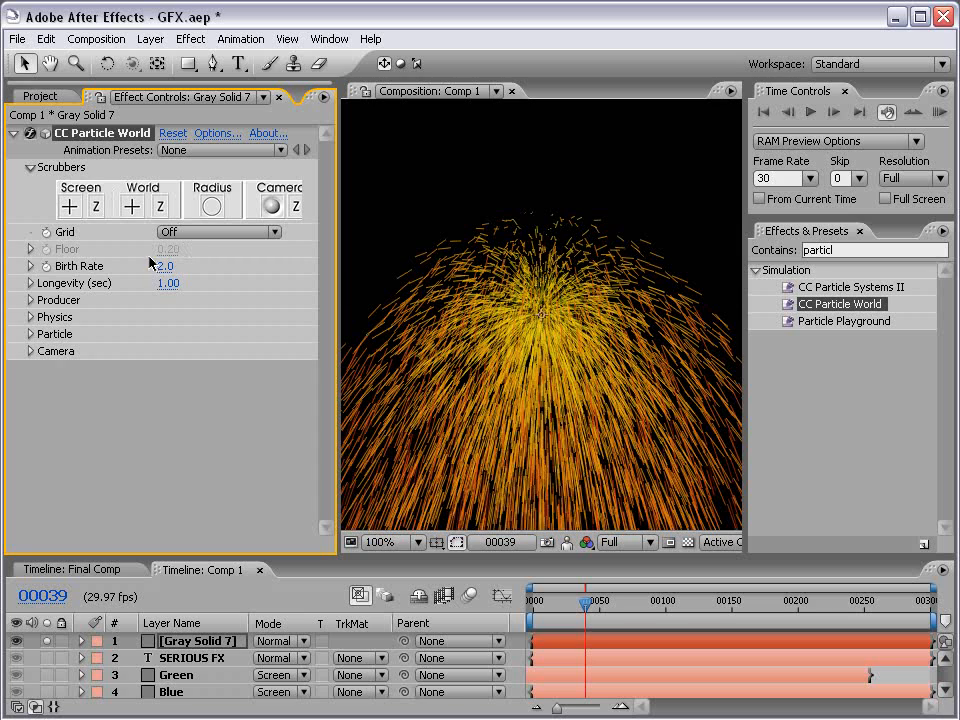
Step: Expand the Producer, Physics and Particle settings of CC Particle World and enlarge the area showing the effect's properties
{"action": "left_click", "coordinate": [30, 300]}
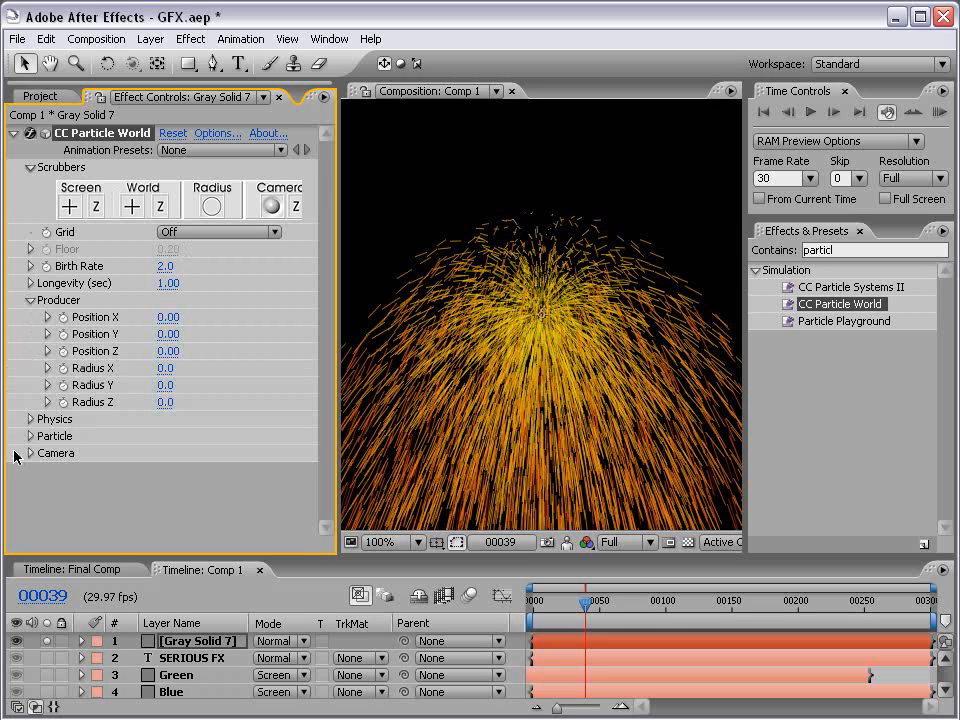
{"action": "left_click", "coordinate": [30, 420]}
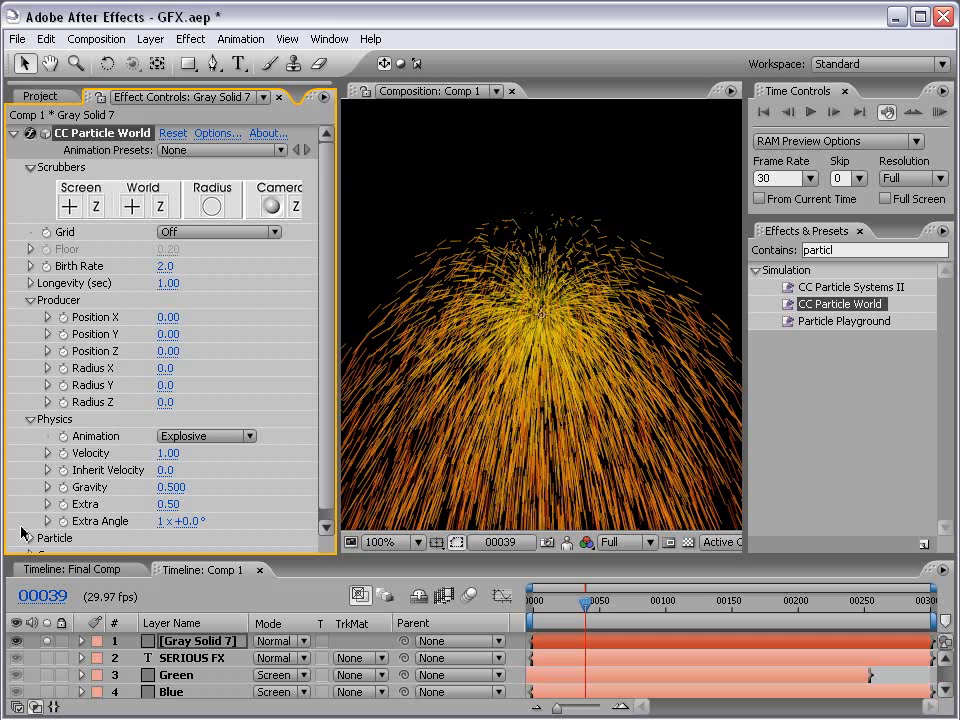
{"action": "left_click", "coordinate": [31, 537]}
{"action": "left_click_drag", "start_coordinate": [338, 556], "coordinate": [338, 672]}
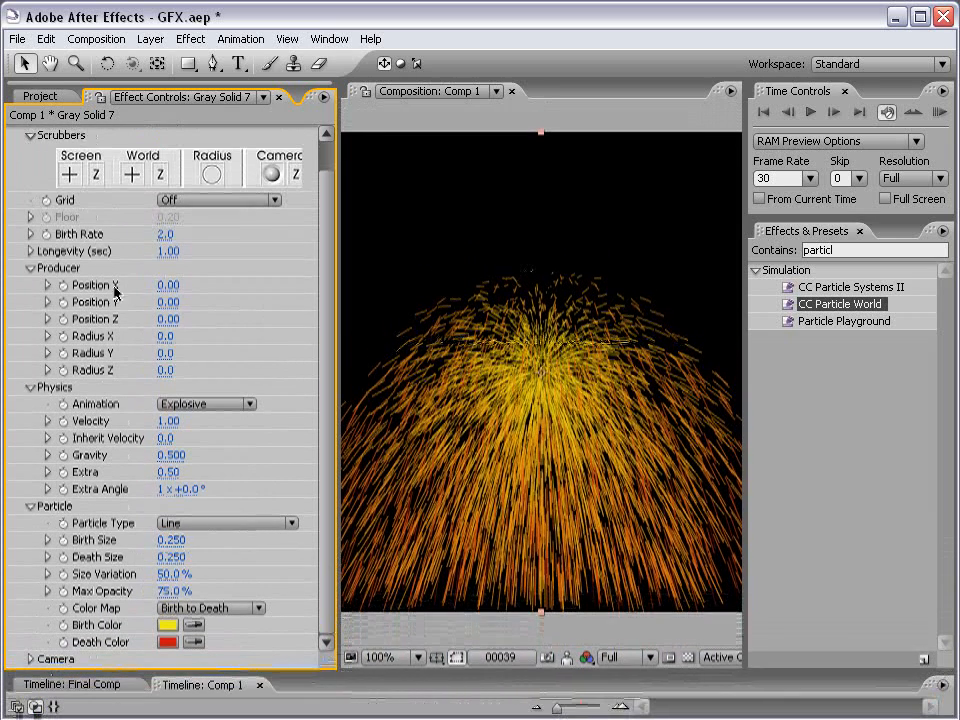
{"action": "key", "text": "comma"}
Step: Set the particle Producer's Radius X to 0.6, Radius Y to 0.3 and Radius Z to 1
{"action": "left_click_drag", "start_coordinate": [165, 336], "coordinate": [256, 367]}
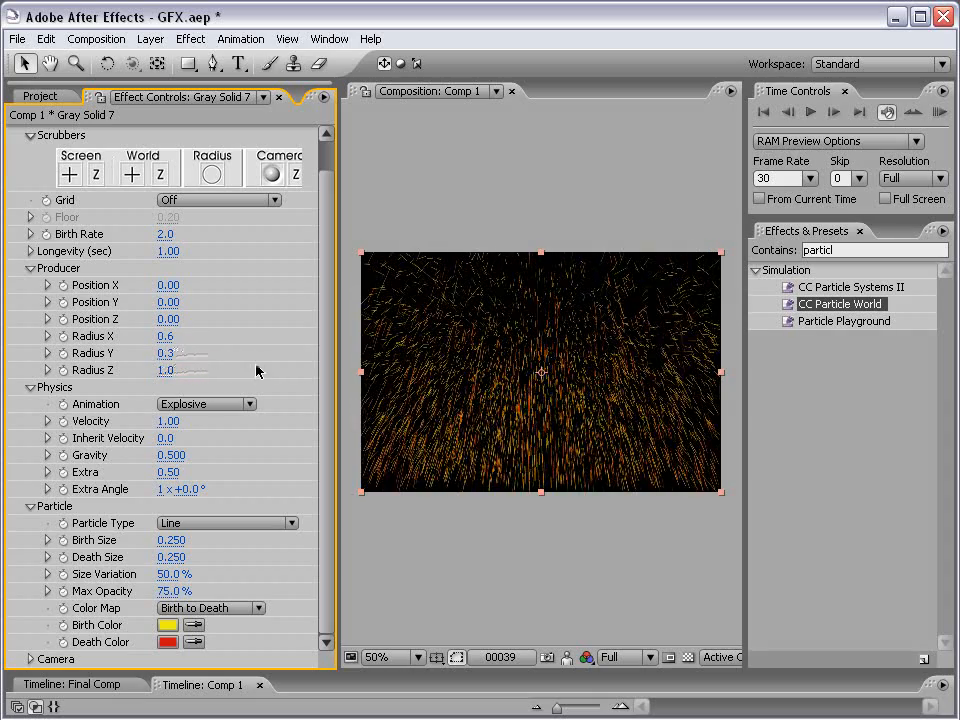
{"action": "left_click", "coordinate": [166, 336]}
{"action": "type", "text": ".6"}
{"action": "key", "text": "Return"}
{"action": "left_click", "coordinate": [166, 353]}
{"action": "type", "text": ".3"}
{"action": "key", "text": "Return"}
{"action": "left_click", "coordinate": [166, 370]}
{"action": "type", "text": "1"}
{"action": "key", "text": "Return"}
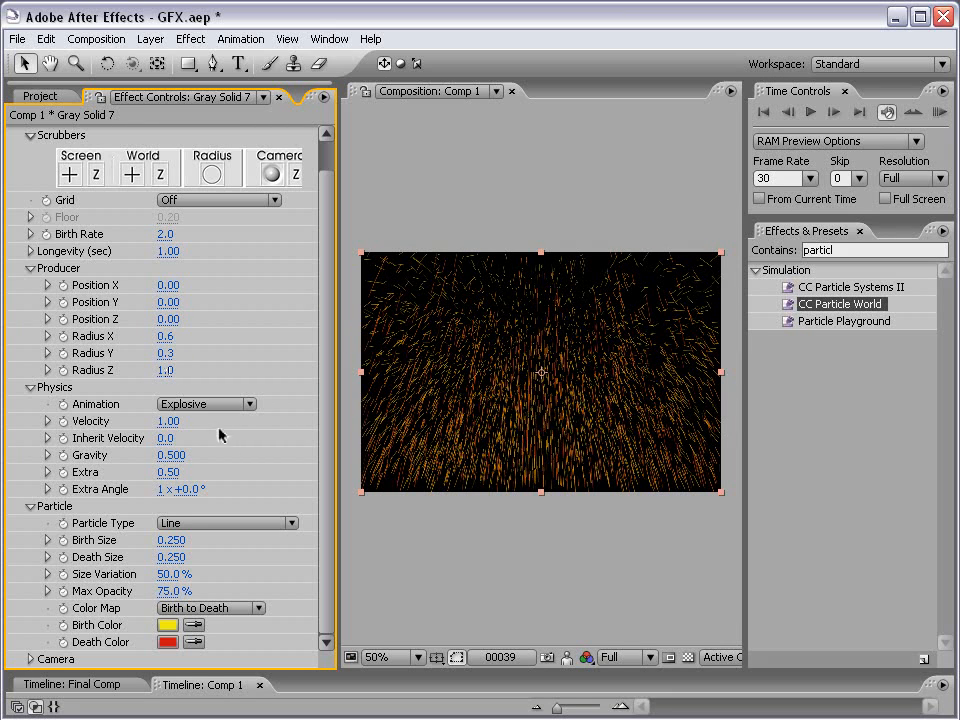
Step: Set the particle Velocity to 0 and examine the particles at frame 75 in an enlarged composition view
{"action": "left_click", "coordinate": [168, 421]}
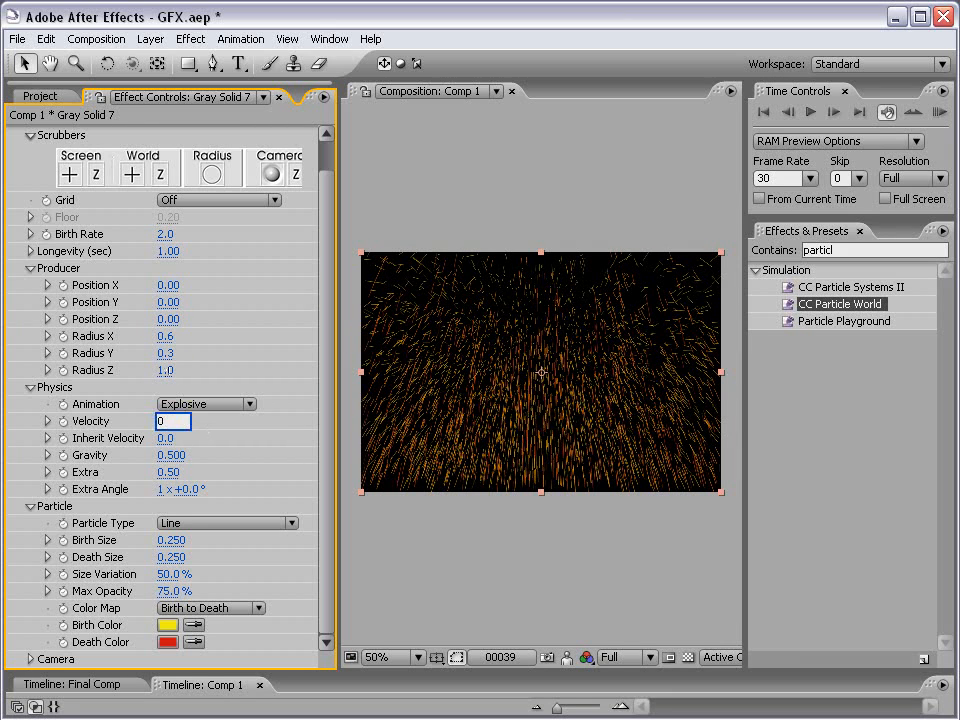
{"action": "key", "text": "Return"}
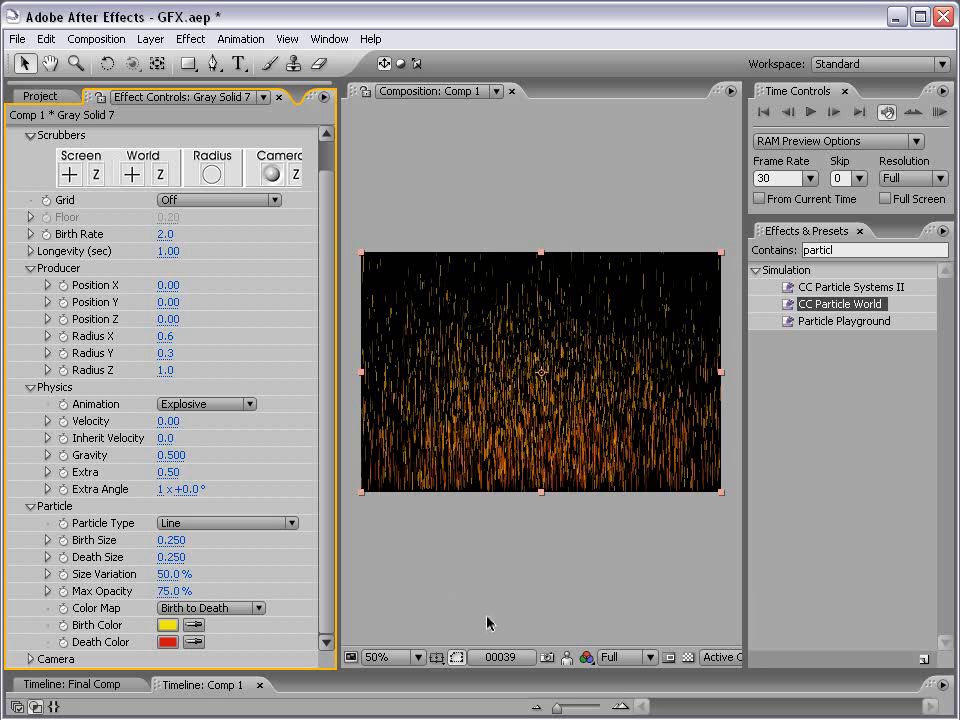
{"action": "left_click_drag", "start_coordinate": [346, 671], "coordinate": [346, 582]}
{"action": "left_click", "coordinate": [595, 636]}
{"action": "left_click_drag", "start_coordinate": [595, 636], "coordinate": [634, 633]}
{"action": "key", "text": "grave"}
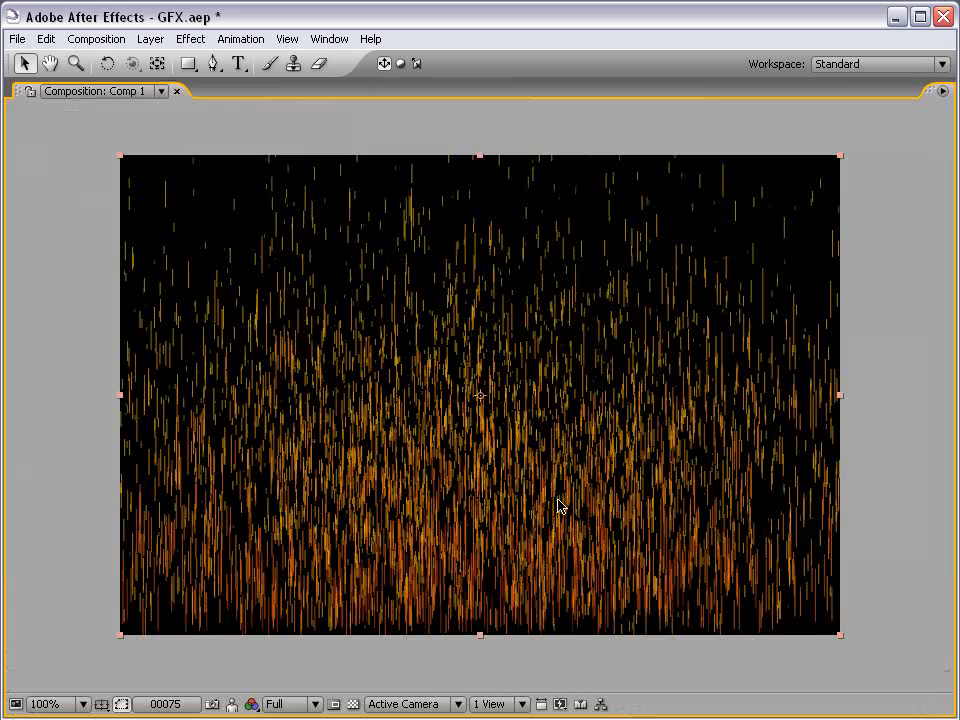
{"action": "key", "text": "grave"}
Step: Set the particle Birth Rate to 0.3 and check the particle density in the composition
{"action": "left_click", "coordinate": [162, 233]}
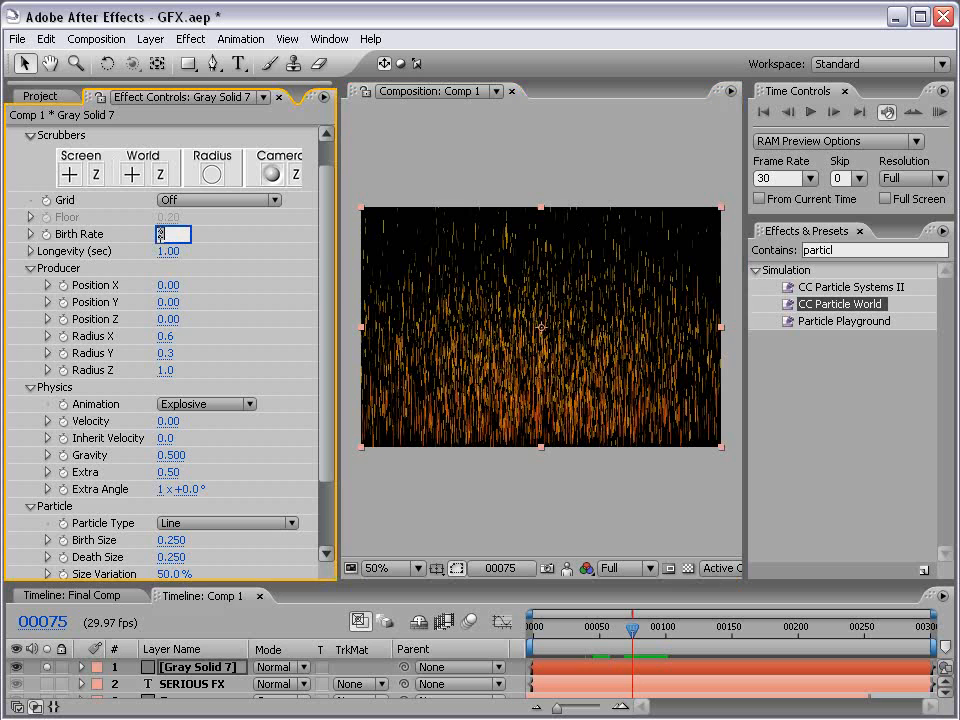
{"action": "key", "text": "Return"}
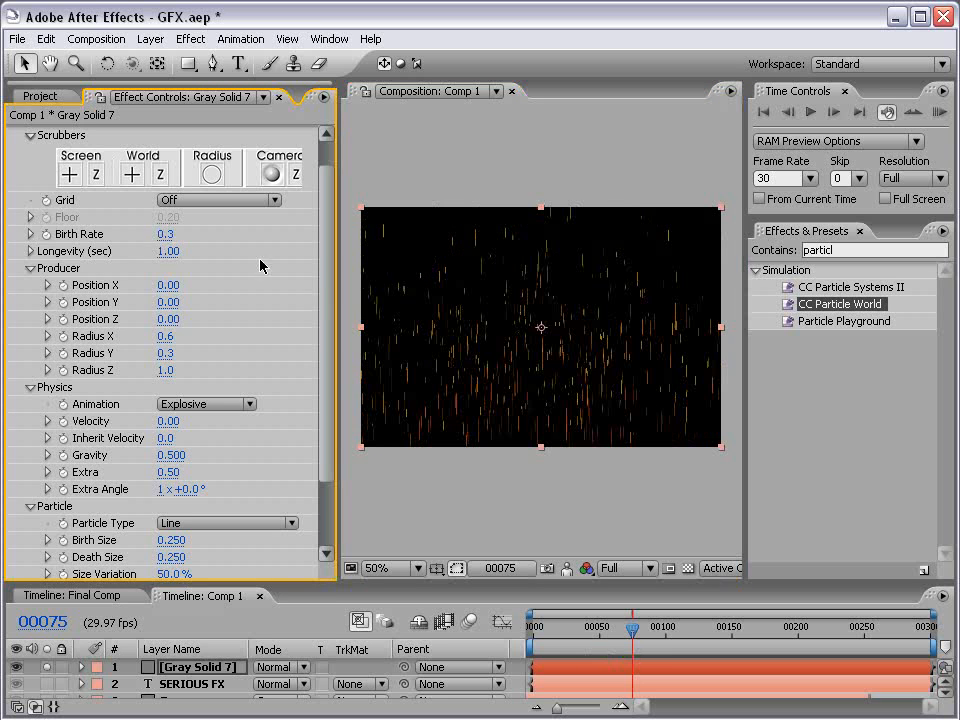
{"action": "key", "text": "grave"}
{"action": "key", "text": "comma"}
{"action": "key", "text": "grave"}
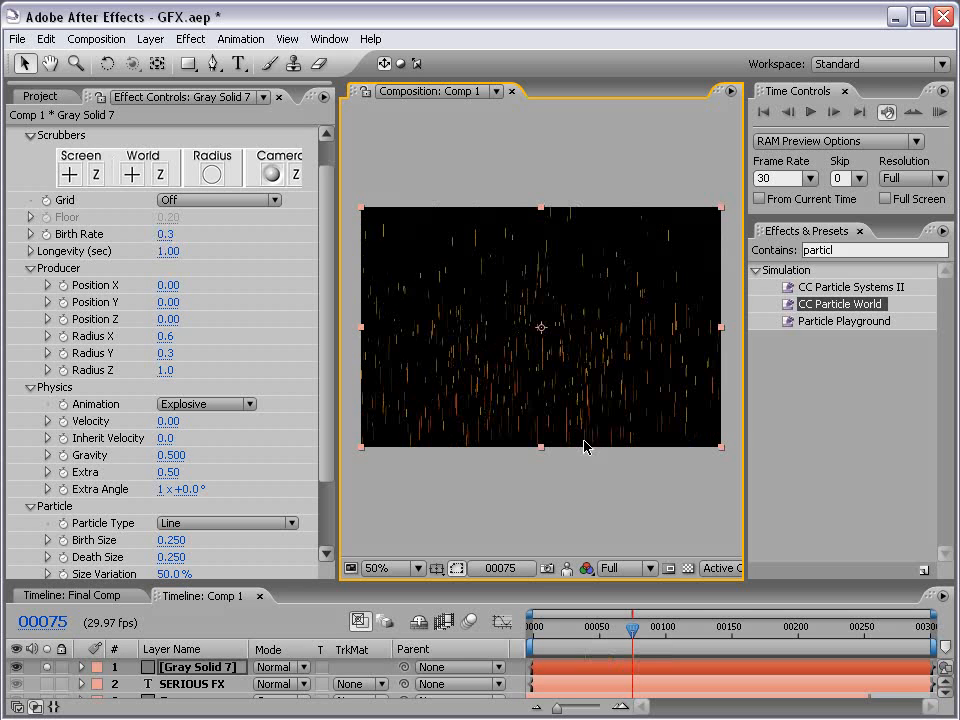
Step: Set the particle Gravity to 0 and move to frame 102 to check the particles
{"action": "scroll", "coordinate": [330, 426], "scroll_direction": "down", "scroll_amount": 4}
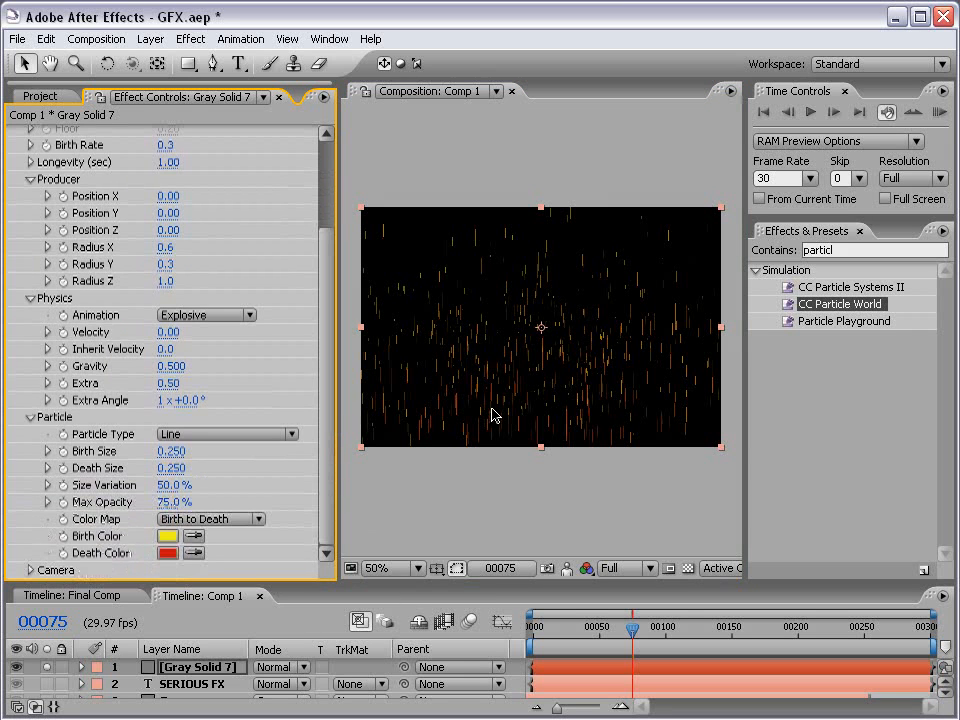
{"action": "left_click", "coordinate": [171, 366]}
{"action": "type", "text": "0.5"}
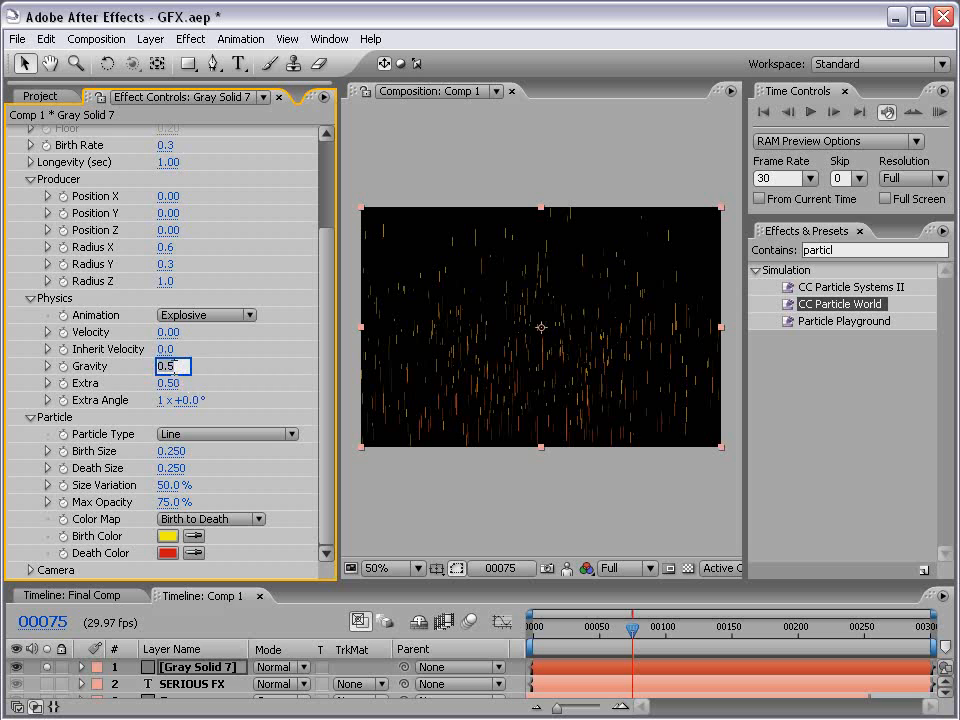
{"action": "type", "text": "0"}
{"action": "key", "text": "Return"}
{"action": "key", "text": "period"}
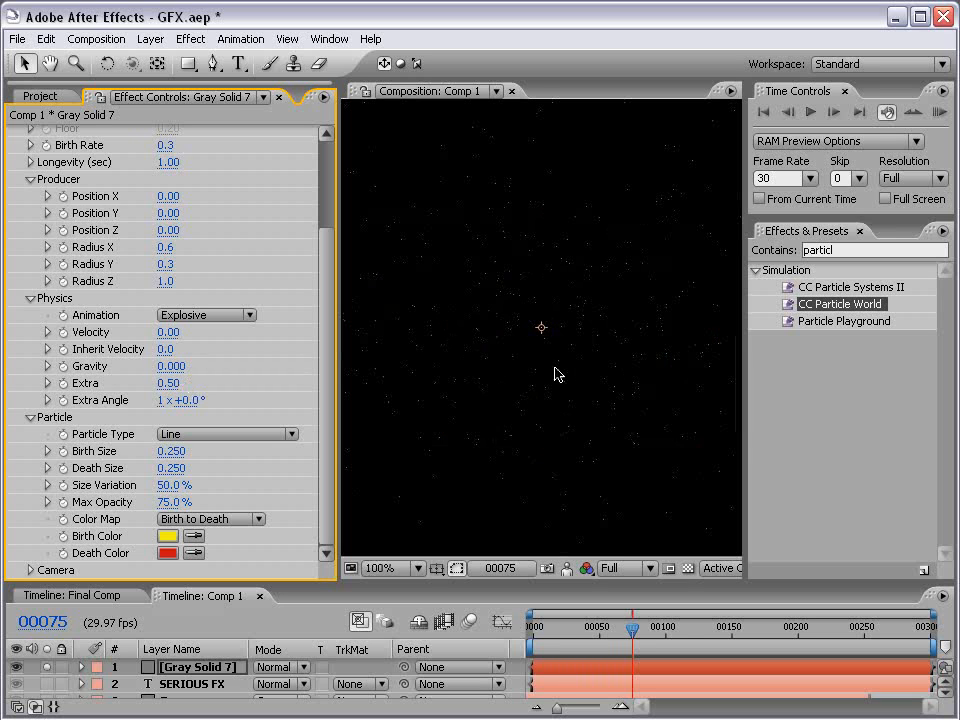
{"action": "left_click_drag", "start_coordinate": [632, 626], "coordinate": [665, 626]}
Step: Change the Particle Type to Lens Bubble
{"action": "left_click", "coordinate": [185, 436]}
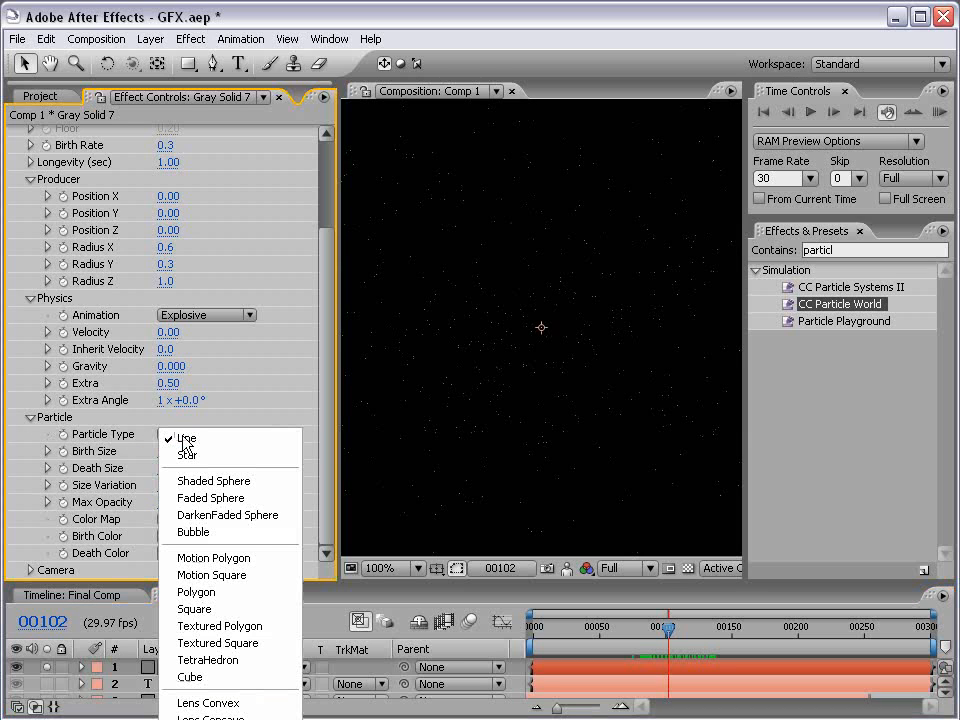
{"action": "left_click", "coordinate": [208, 719]}
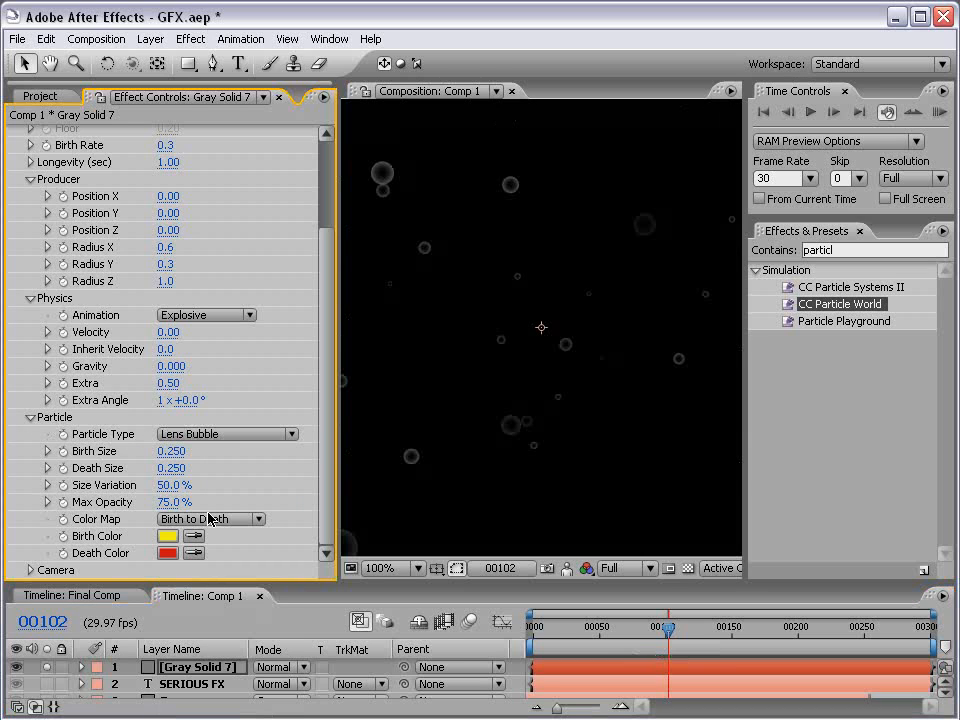
{"action": "left_click", "coordinate": [208, 436]}
{"action": "left_click", "coordinate": [292, 436]}
{"action": "scroll", "coordinate": [551, 321], "scroll_direction": "down", "scroll_amount": 1}
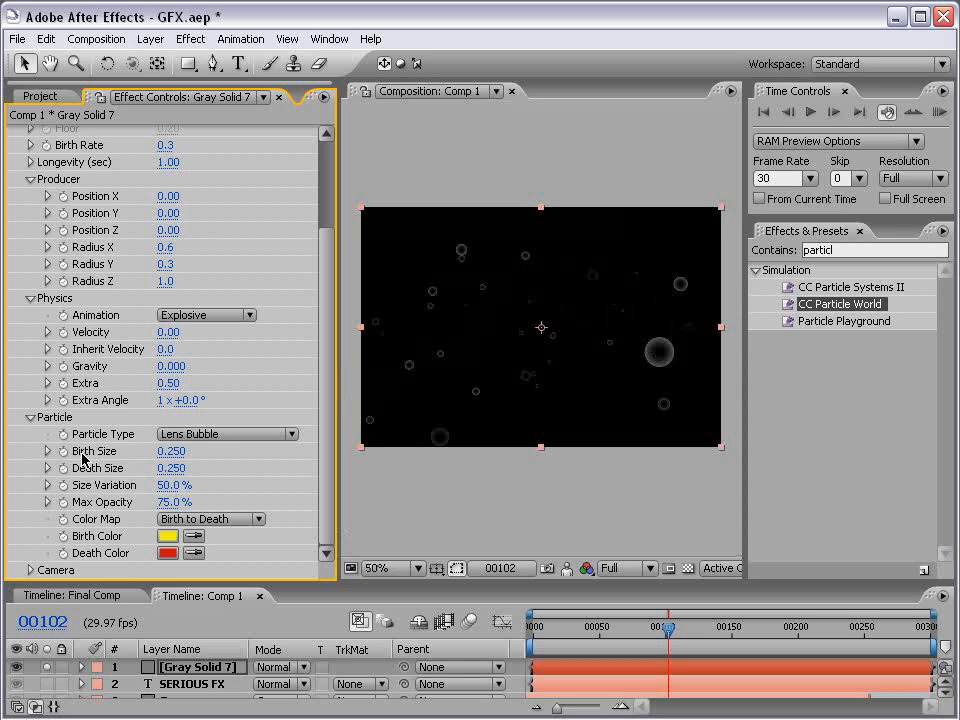
Step: Set the particles' Birth Size and Death Size to 0.15
{"action": "left_click", "coordinate": [171, 451]}
{"action": "type", "text": "1."}
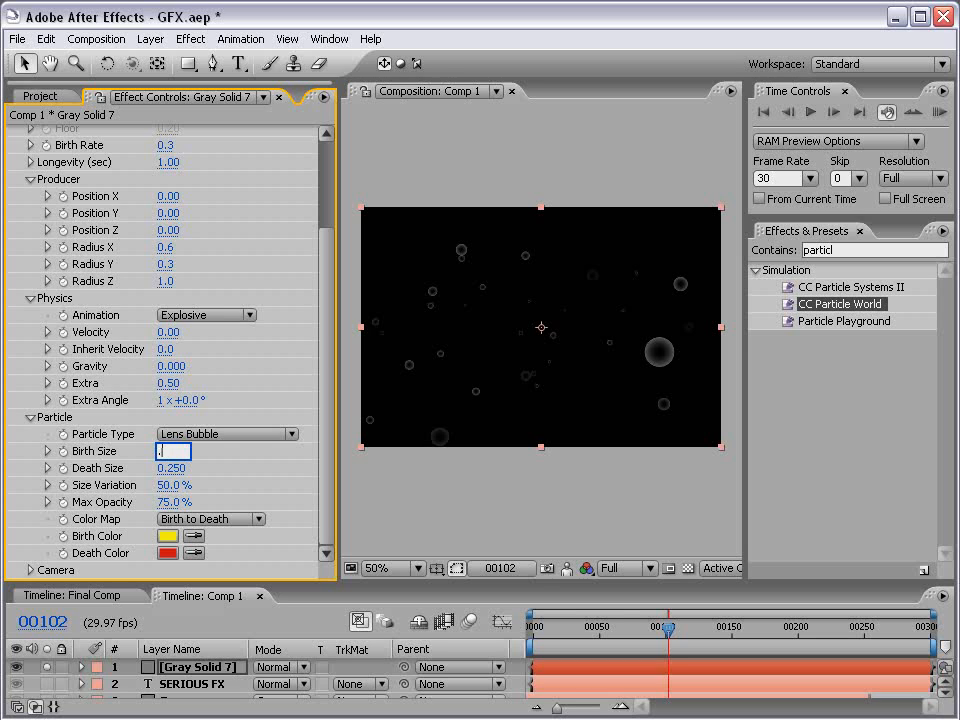
{"action": "type", "text": "5"}
{"action": "key", "text": "Return"}
{"action": "left_click", "coordinate": [172, 468]}
{"action": "type", "text": ".1"}
{"action": "key", "text": "Return"}
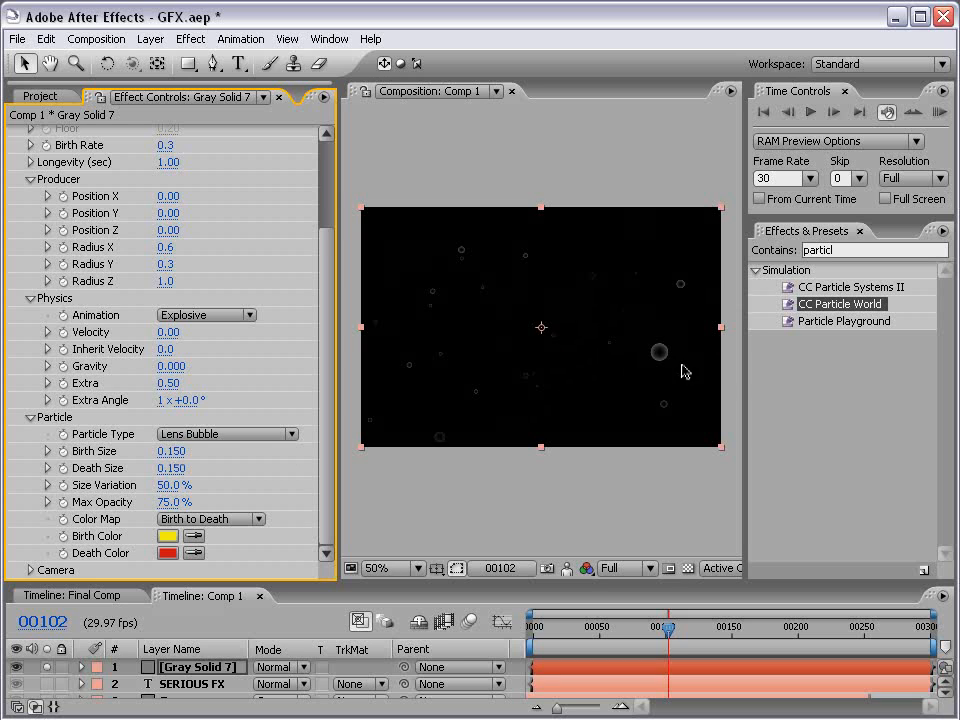
Step: Change the particle solid's color to white in its solid settings
{"action": "left_click", "coordinate": [150, 39]}
{"action": "left_click", "coordinate": [388, 518]}
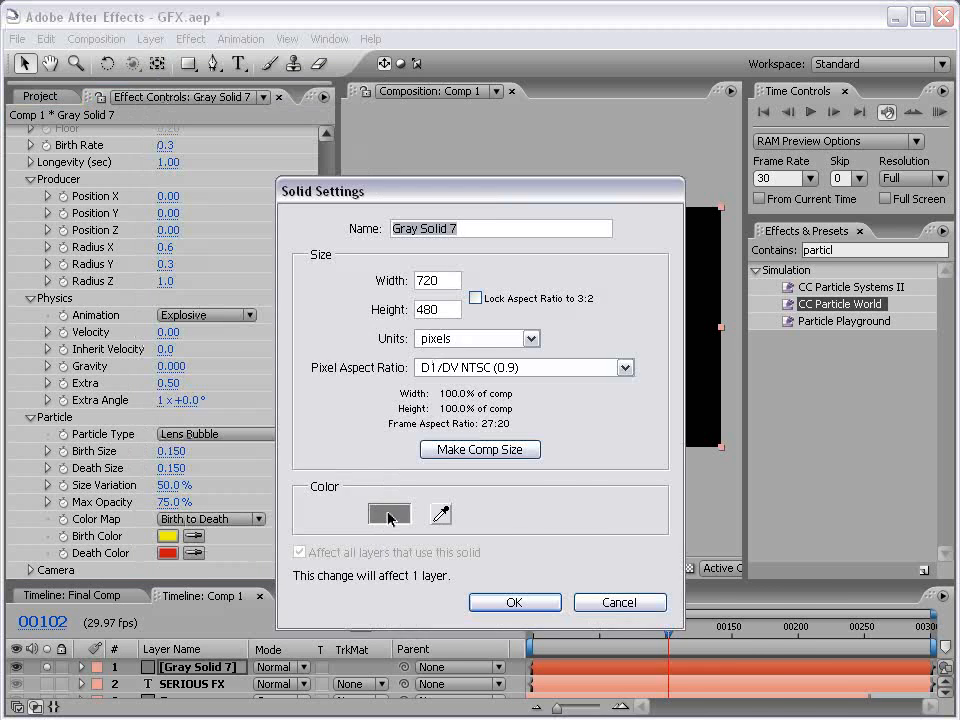
{"action": "left_click_drag", "start_coordinate": [341, 581], "coordinate": [228, 400]}
{"action": "left_click", "coordinate": [722, 417]}
{"action": "left_click", "coordinate": [515, 604]}
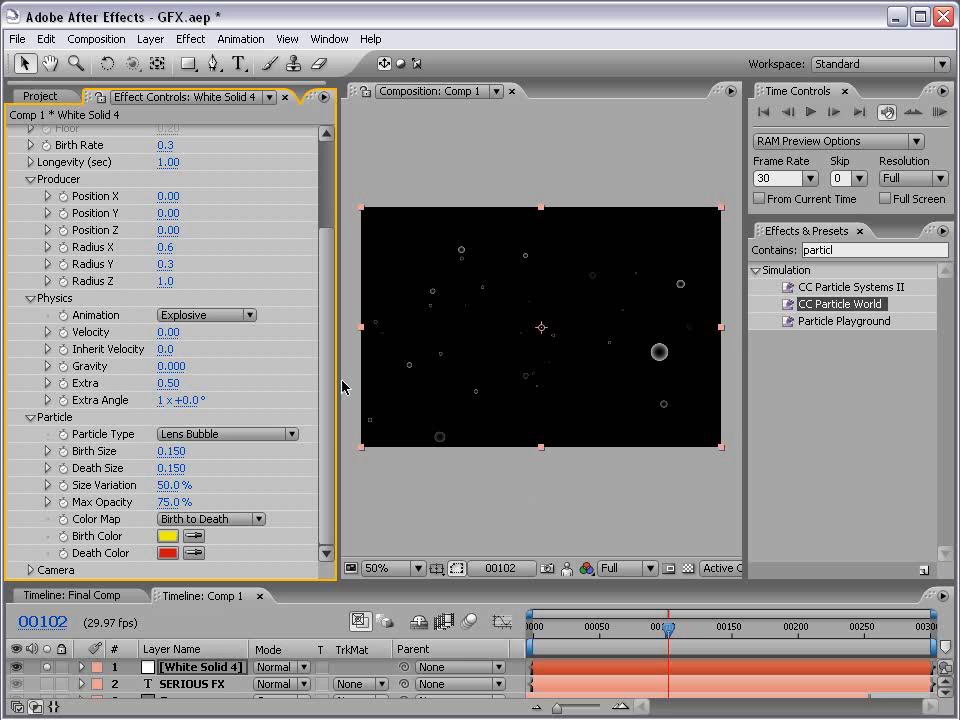
Step: Set the particle Birth Rate to 0.9 and Birth Size to 0.07
{"action": "scroll", "coordinate": [335, 387], "scroll_direction": "up", "scroll_amount": 3}
{"action": "left_click_drag", "start_coordinate": [166, 266], "coordinate": [168, 268]}
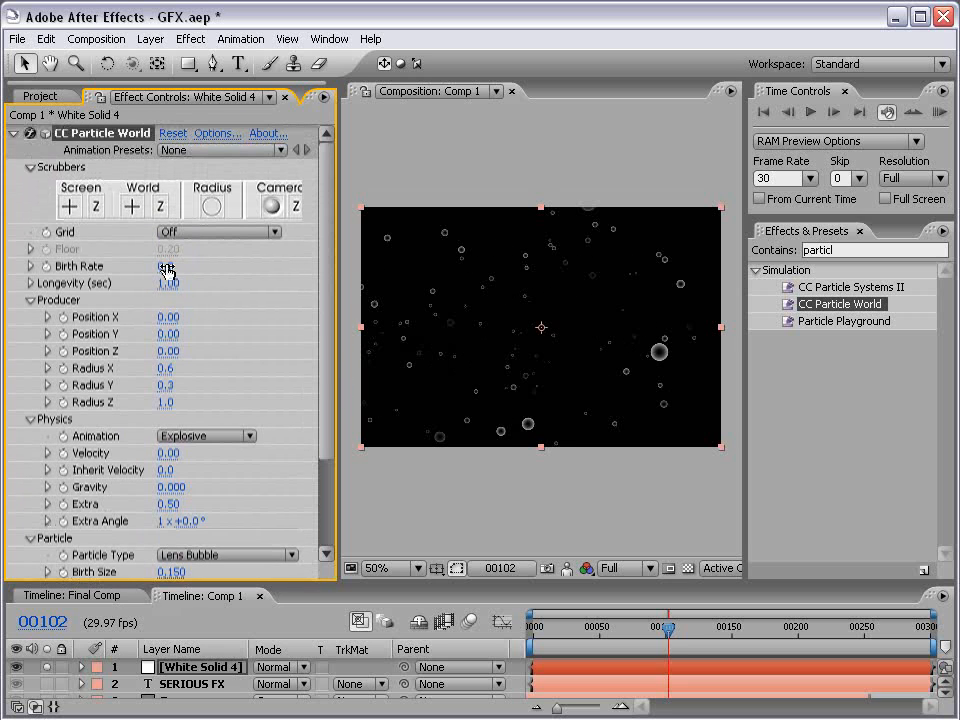
{"action": "left_click_drag", "start_coordinate": [323, 368], "coordinate": [325, 494]}
{"action": "mouse_move", "coordinate": [174, 452]}
{"action": "left_mouse_down"}
{"action": "mouse_move", "coordinate": [159, 452]}
{"action": "mouse_move", "coordinate": [167, 453]}
{"action": "left_mouse_up"}
{"action": "left_click", "coordinate": [525, 482]}
{"action": "scroll", "coordinate": [526, 470], "scroll_direction": "up", "scroll_amount": 1}
{"action": "scroll", "coordinate": [527, 461], "scroll_direction": "down", "scroll_amount": 1}
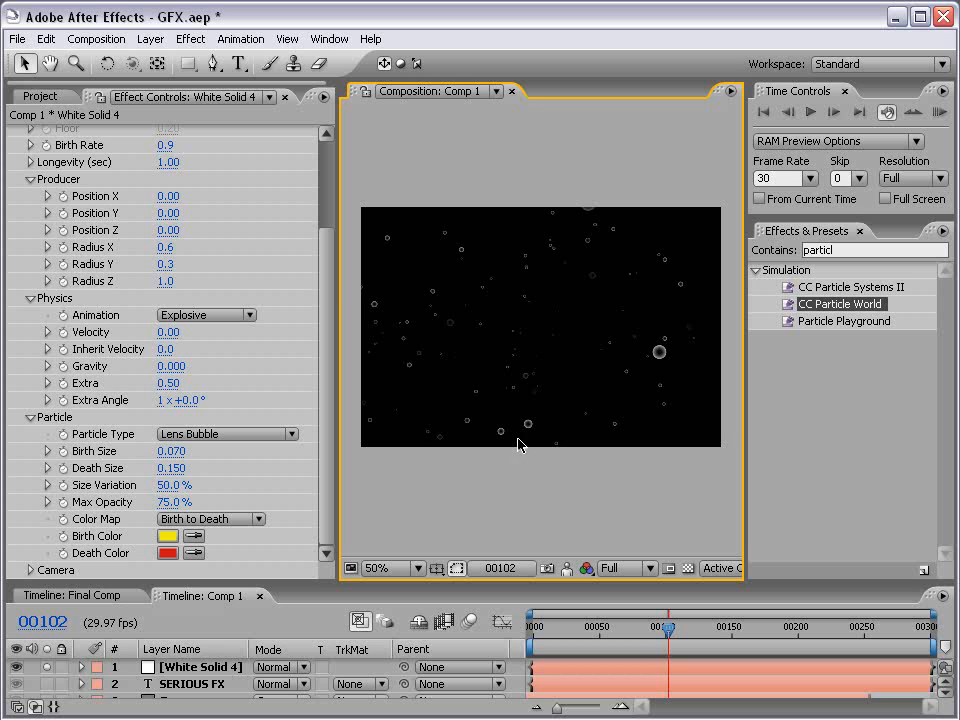
Step: Turn off solo on the particle solid and check all layers together in the enlarged composition view
{"action": "left_click", "coordinate": [47, 670]}
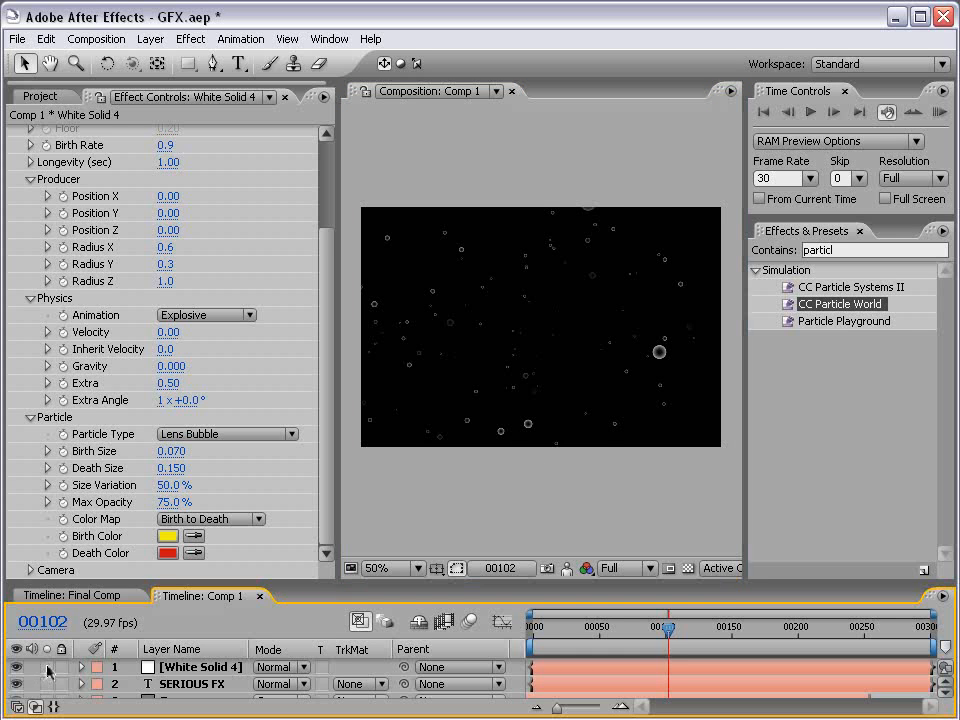
{"action": "left_click_drag", "start_coordinate": [160, 582], "coordinate": [160, 540]}
{"action": "scroll", "coordinate": [489, 386], "scroll_direction": "up", "scroll_amount": 1}
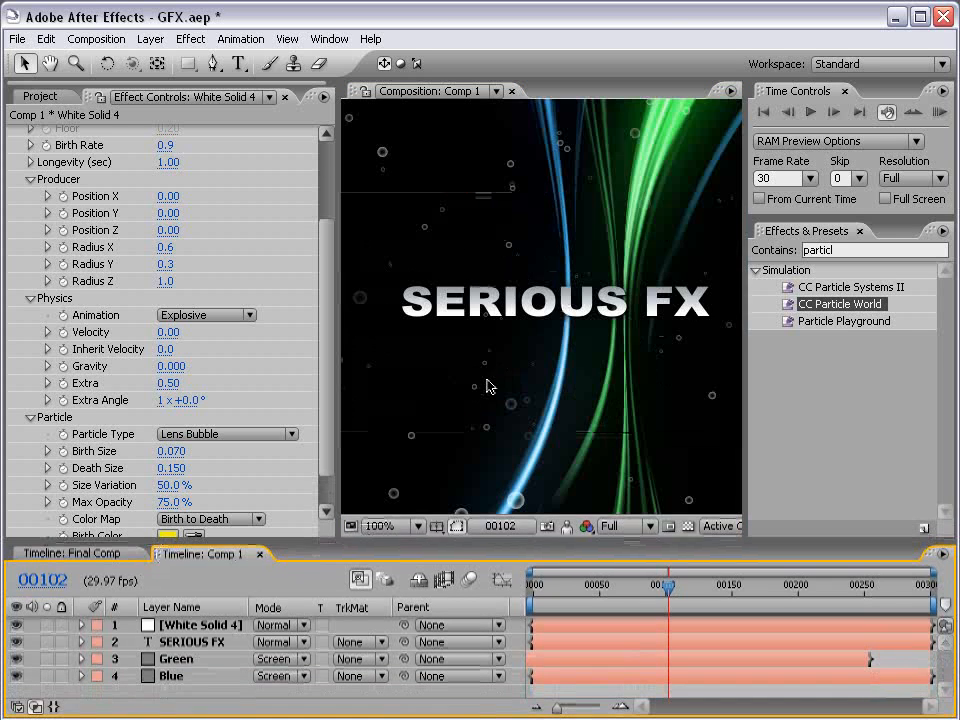
{"action": "key", "text": "grave"}
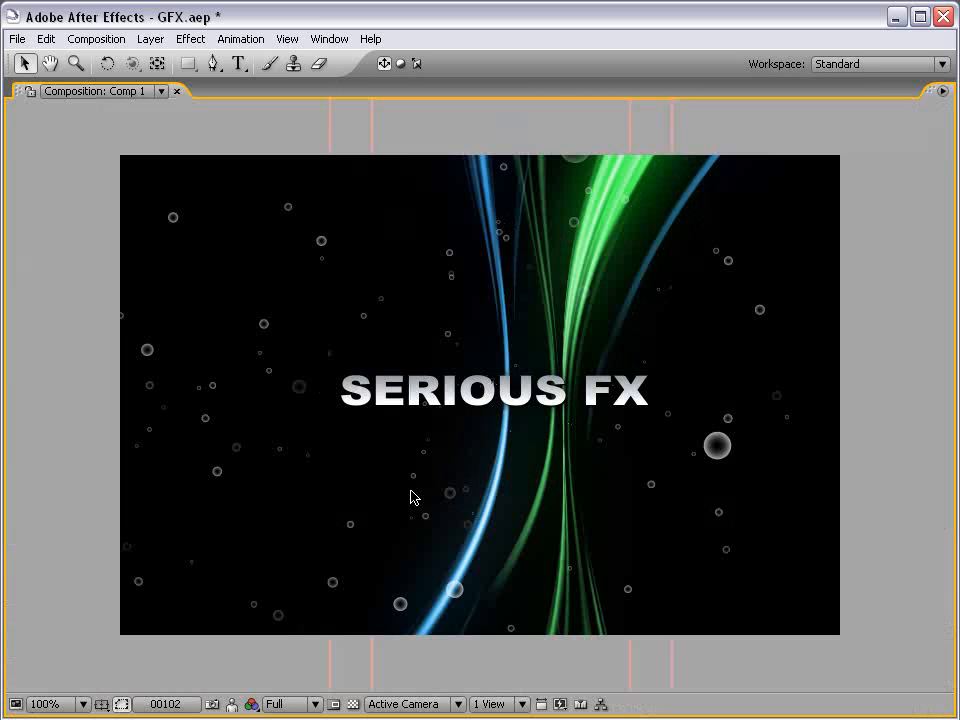
{"action": "scroll", "coordinate": [414, 328], "scroll_direction": "down", "scroll_amount": 1}
{"action": "key", "text": "grave"}
Step: Review the particles against the streaks and title at several points in time, ending at frame 27
{"action": "left_click_drag", "start_coordinate": [596, 594], "coordinate": [580, 593]}
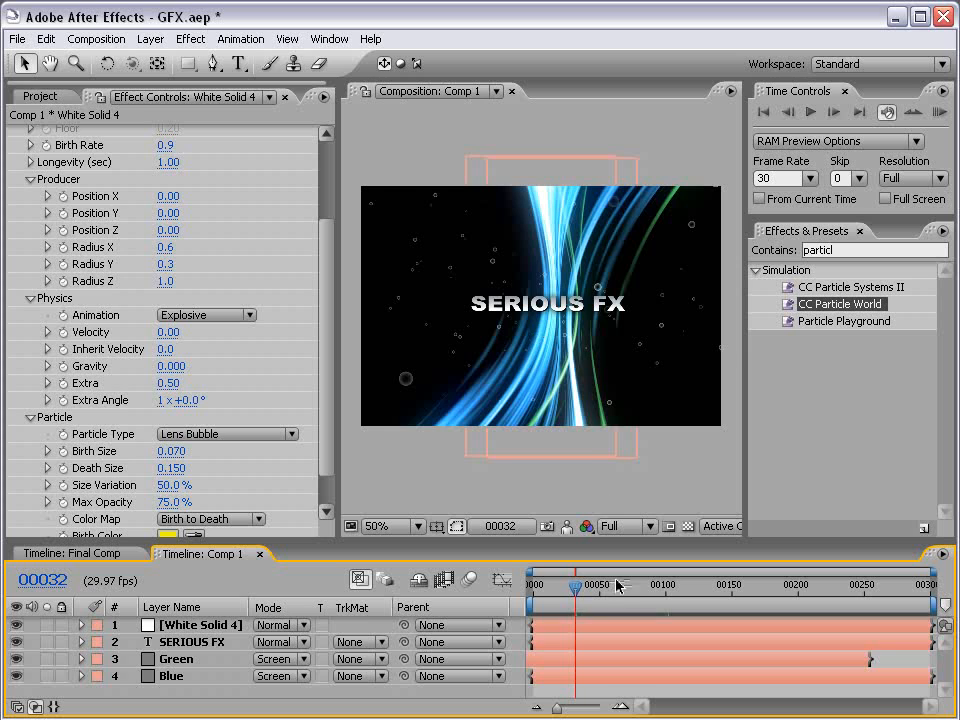
{"action": "left_click", "coordinate": [614, 588]}
{"action": "left_click", "coordinate": [716, 588]}
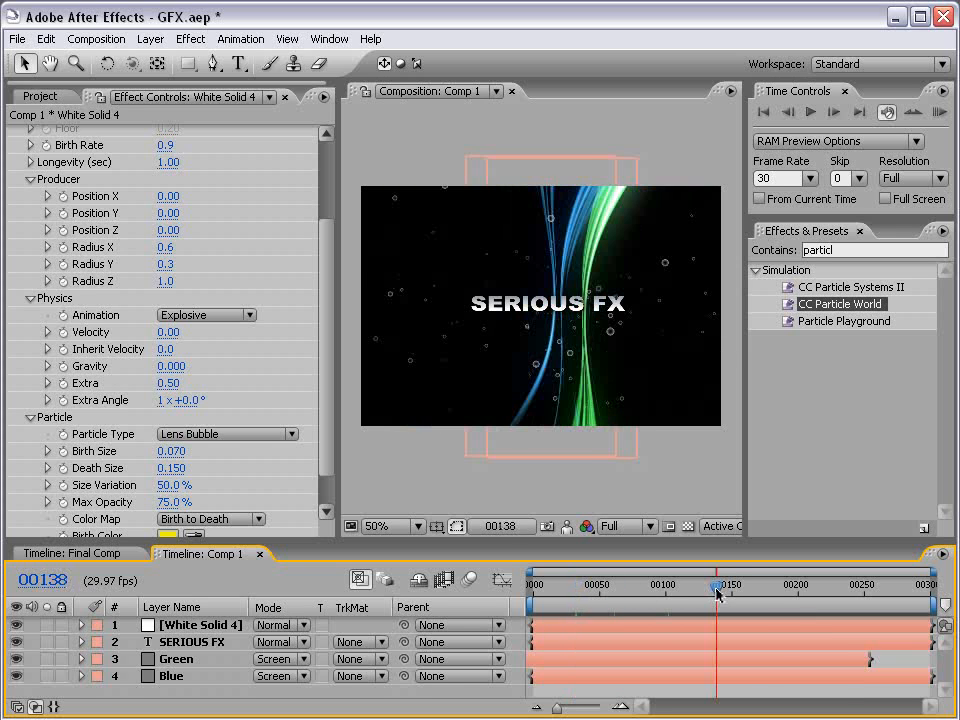
{"action": "left_click", "coordinate": [767, 588]}
{"action": "left_click", "coordinate": [664, 588]}
{"action": "left_click", "coordinate": [593, 588]}
{"action": "left_click", "coordinate": [568, 588]}
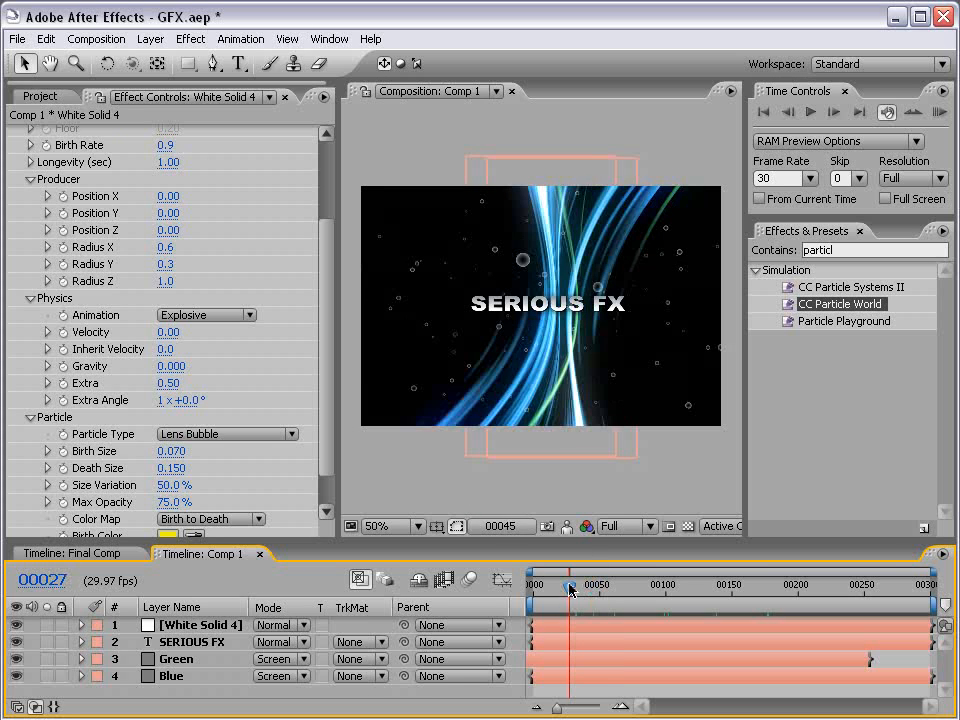
Step: Apply the Hue/Saturation effect to the particle solid and enable Colorize
{"action": "left_click", "coordinate": [521, 388]}
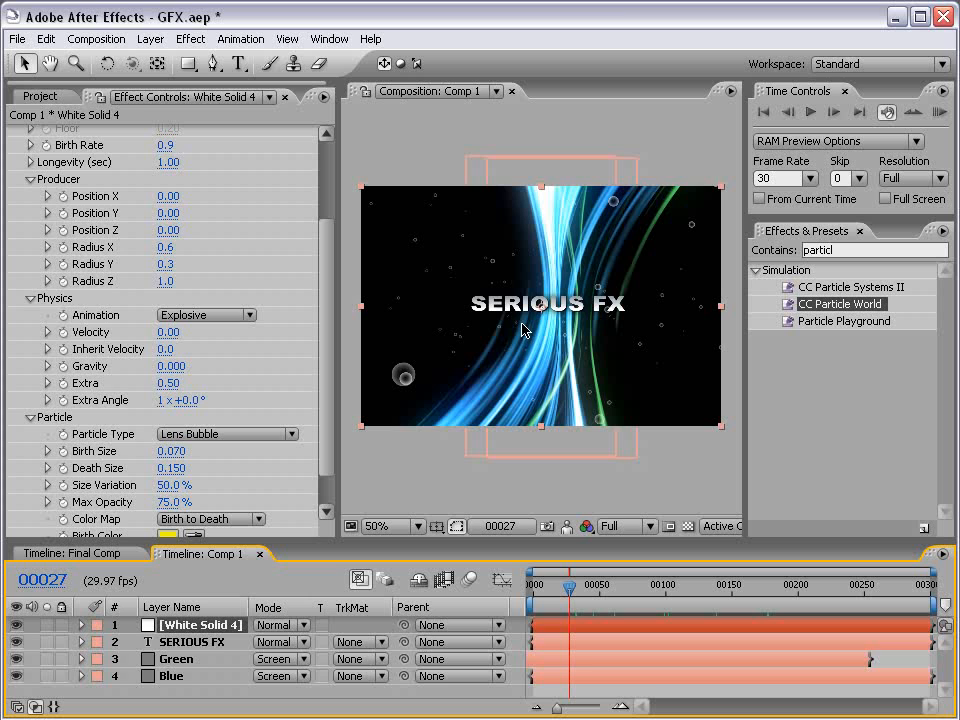
{"action": "left_click", "coordinate": [190, 39]}
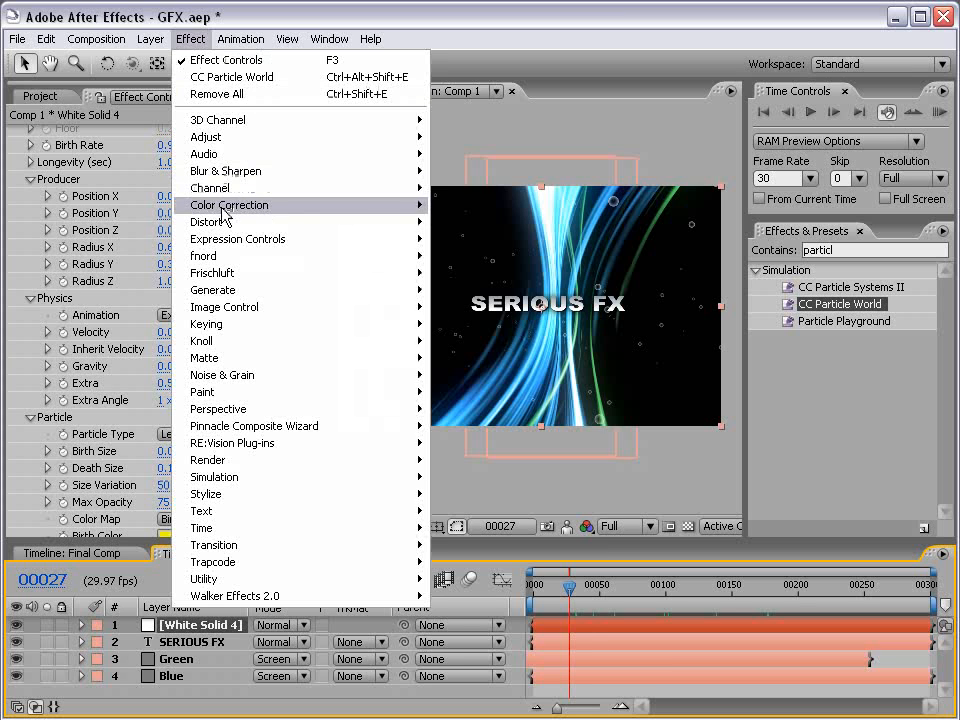
{"action": "mouse_move", "coordinate": [226, 205]}
{"action": "left_click", "coordinate": [482, 494]}
{"action": "scroll", "coordinate": [330, 358], "scroll_direction": "down", "scroll_amount": 2}
{"action": "scroll", "coordinate": [330, 358], "scroll_direction": "down", "scroll_amount": 1}
{"action": "left_click", "coordinate": [163, 477]}
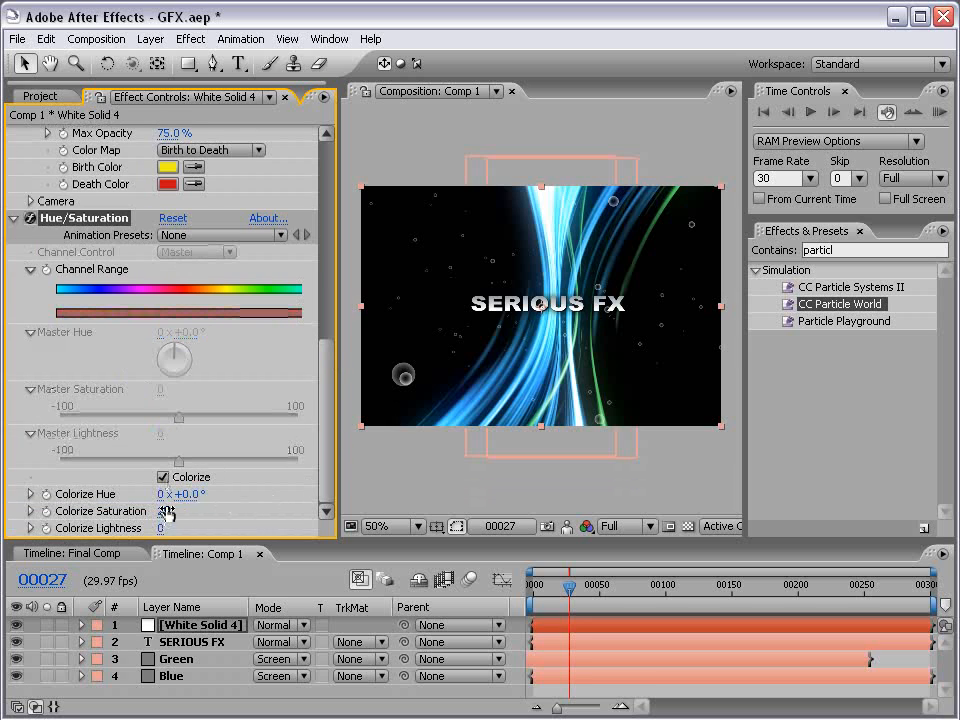
Step: Set the particles' Colorize Lightness to -21, Colorize Saturation to 63 and Colorize Hue to 203°
{"action": "left_click_drag", "start_coordinate": [158, 530], "coordinate": [151, 528]}
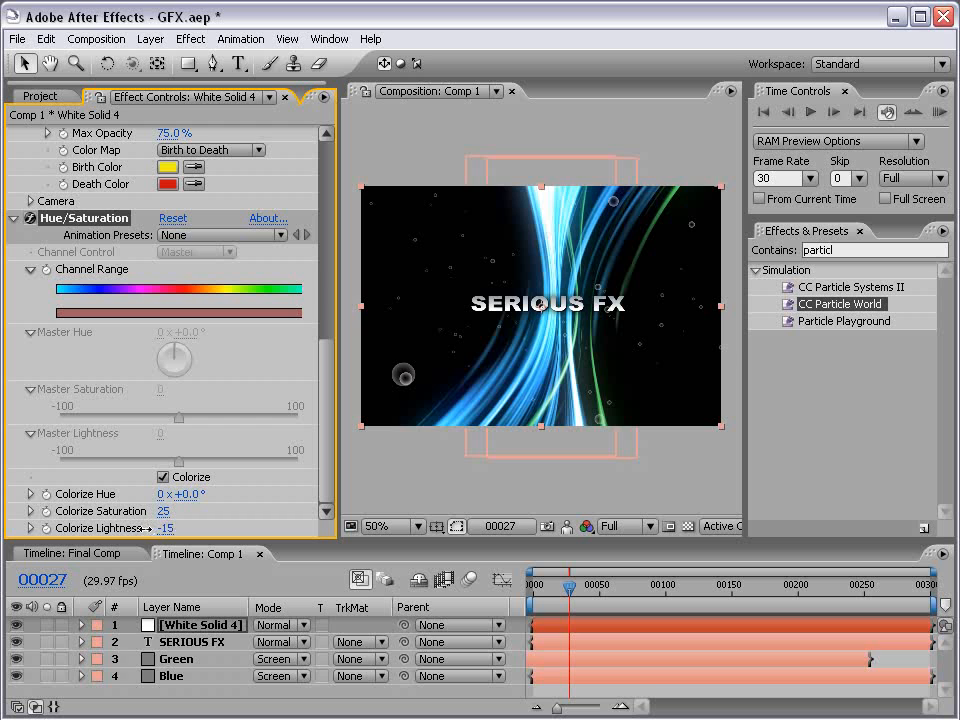
{"action": "key", "text": "period"}
{"action": "left_click_drag", "start_coordinate": [414, 407], "coordinate": [628, 300]}
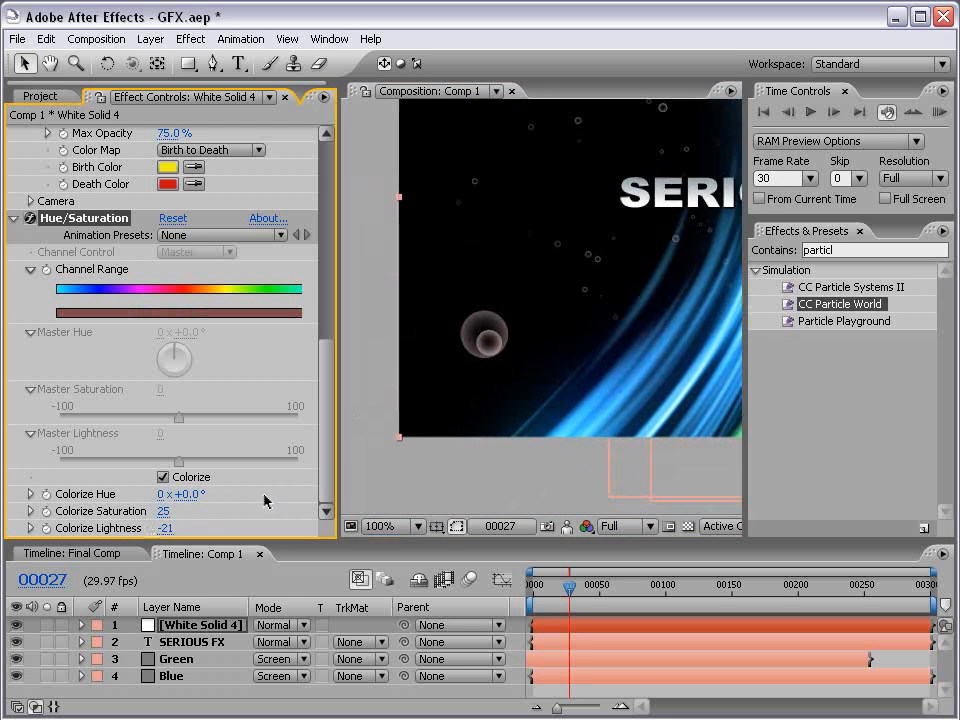
{"action": "left_click_drag", "start_coordinate": [165, 512], "coordinate": [410, 487]}
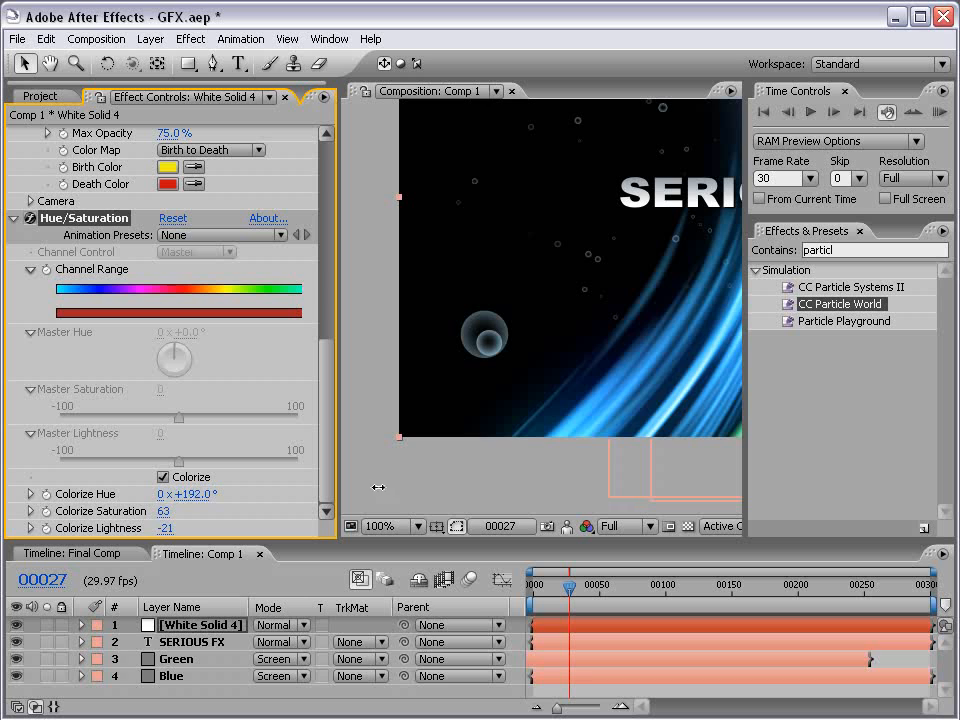
Step: Raise the particles' Colorize Saturation to 100 and check the tint in the enlarged composition view
{"action": "scroll", "coordinate": [543, 347], "scroll_direction": "down", "scroll_amount": 1}
{"action": "key", "text": "h"}
{"action": "left_click_drag", "start_coordinate": [553, 340], "coordinate": [419, 430]}
{"action": "scroll", "coordinate": [494, 369], "scroll_direction": "up", "scroll_amount": 1}
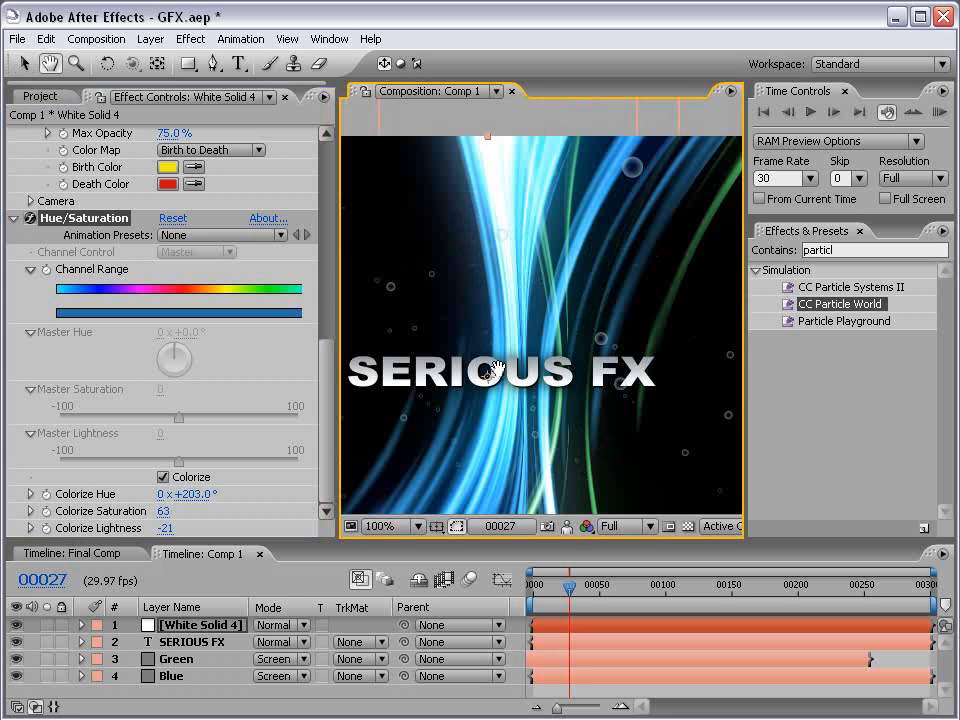
{"action": "left_click_drag", "start_coordinate": [172, 514], "coordinate": [215, 514]}
{"action": "key", "text": "v"}
{"action": "scroll", "coordinate": [611, 311], "scroll_direction": "down", "scroll_amount": 1}
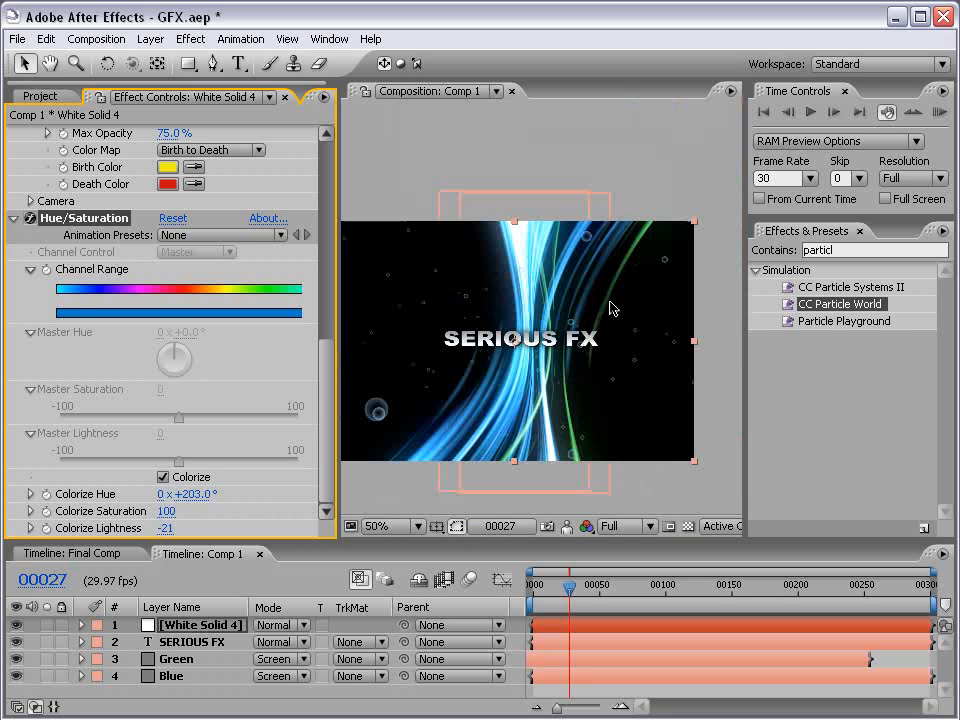
{"action": "left_click_drag", "start_coordinate": [543, 379], "coordinate": [556, 359]}
{"action": "left_click", "coordinate": [660, 482]}
{"action": "scroll", "coordinate": [580, 418], "scroll_direction": "up", "scroll_amount": 1}
{"action": "key", "text": "grave"}
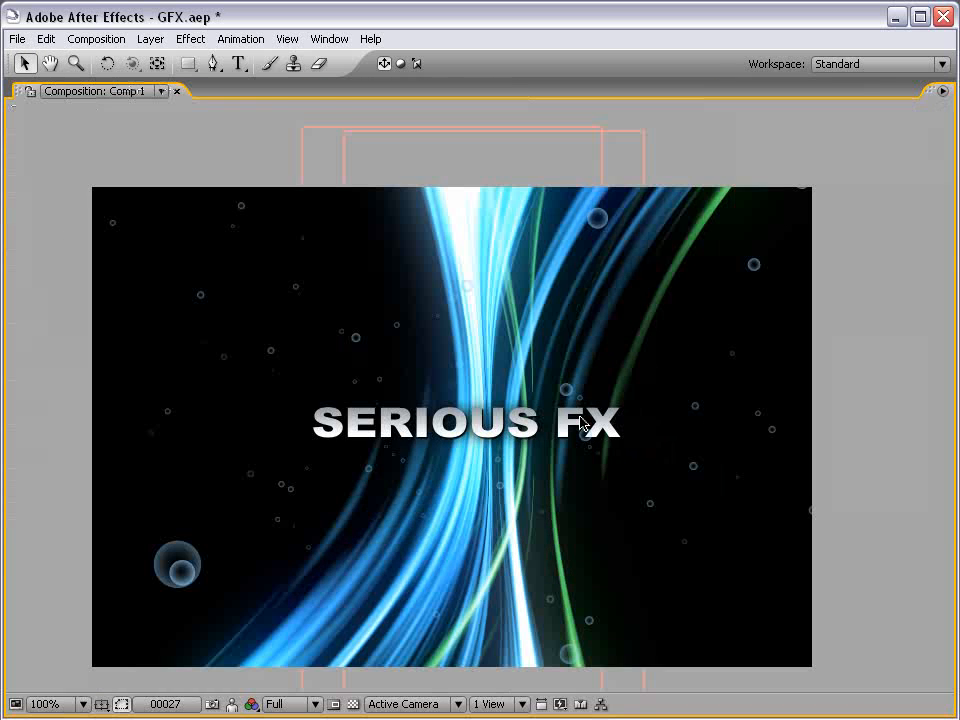
{"action": "key", "text": "grave"}
{"action": "scroll", "coordinate": [565, 420], "scroll_direction": "down", "scroll_amount": 1}
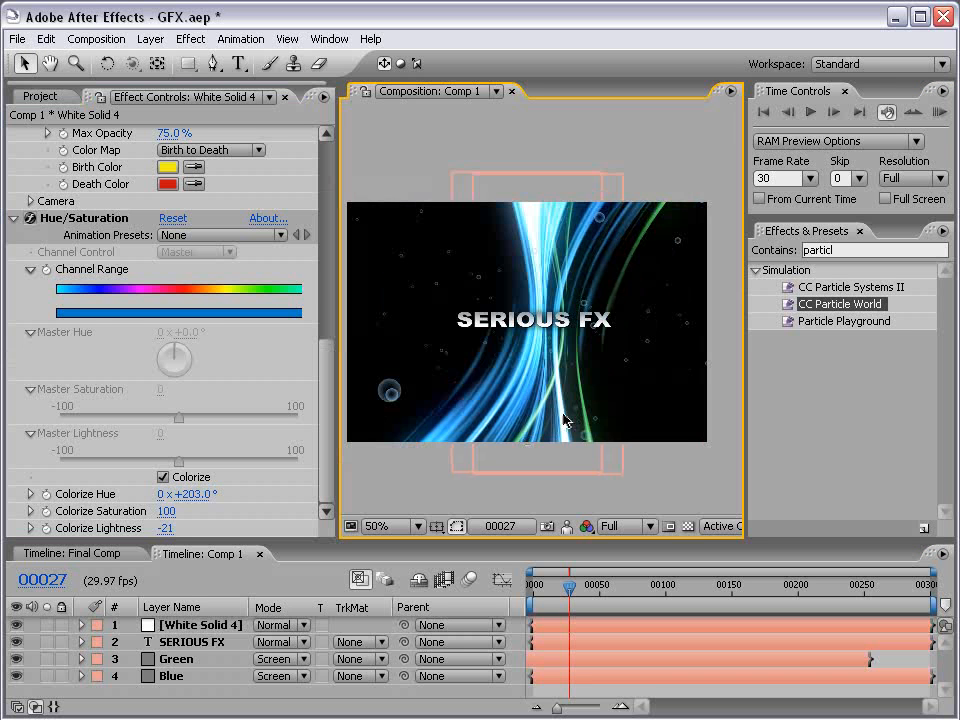
Step: Show the layer switches in the timeline and add a new camera layer to the composition
{"action": "left_click_drag", "start_coordinate": [496, 540], "coordinate": [496, 520]}
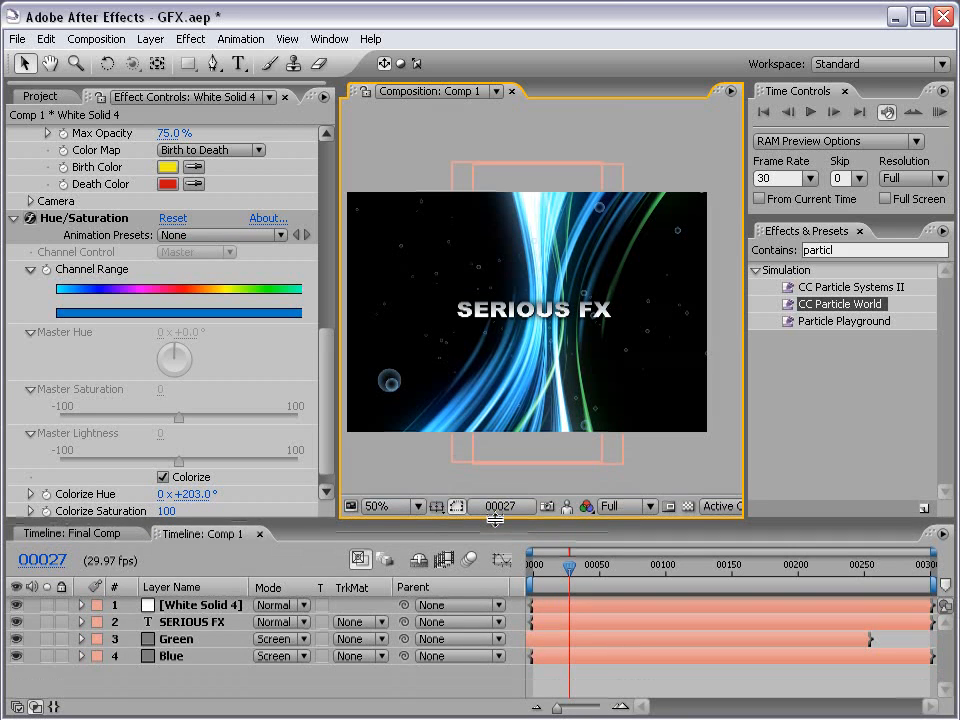
{"action": "left_click", "coordinate": [326, 687]}
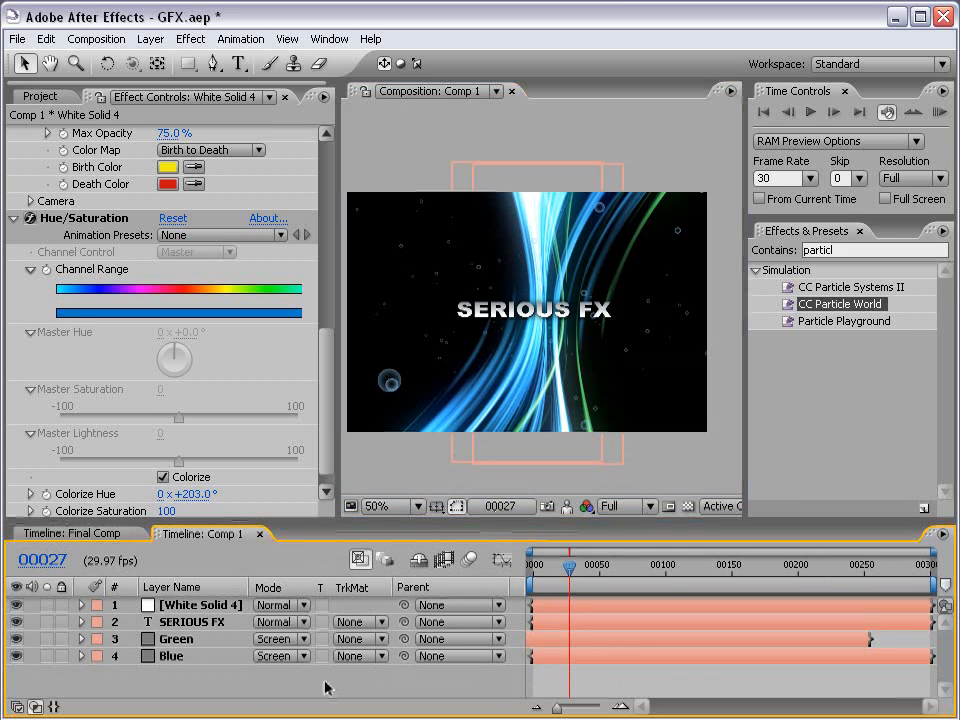
{"action": "key", "text": "F4"}
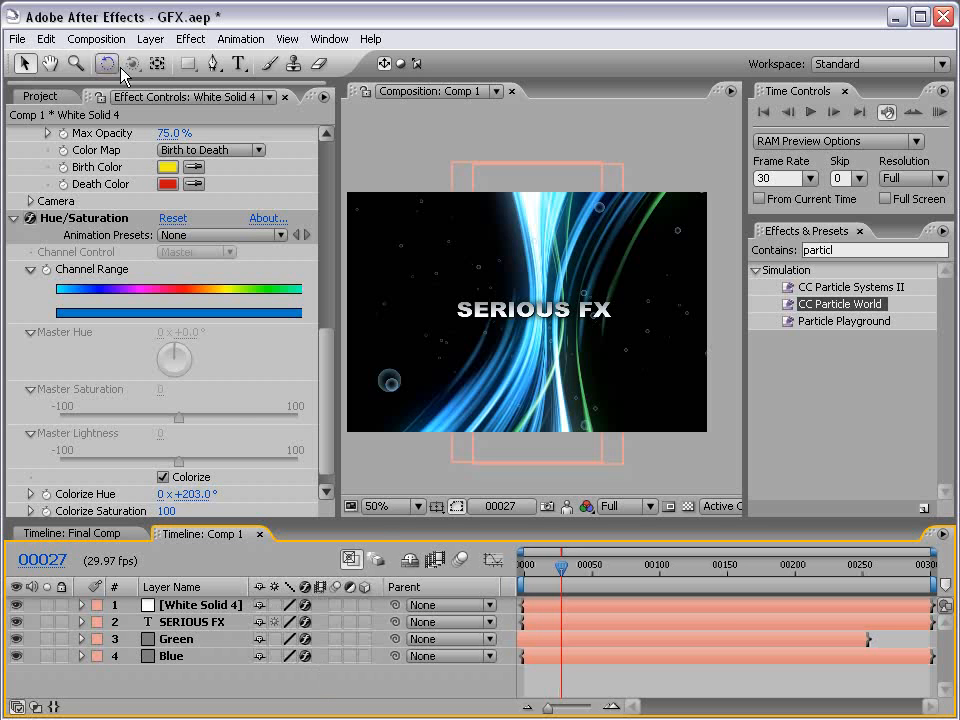
{"action": "left_click", "coordinate": [151, 39]}
{"action": "mouse_move", "coordinate": [162, 60]}
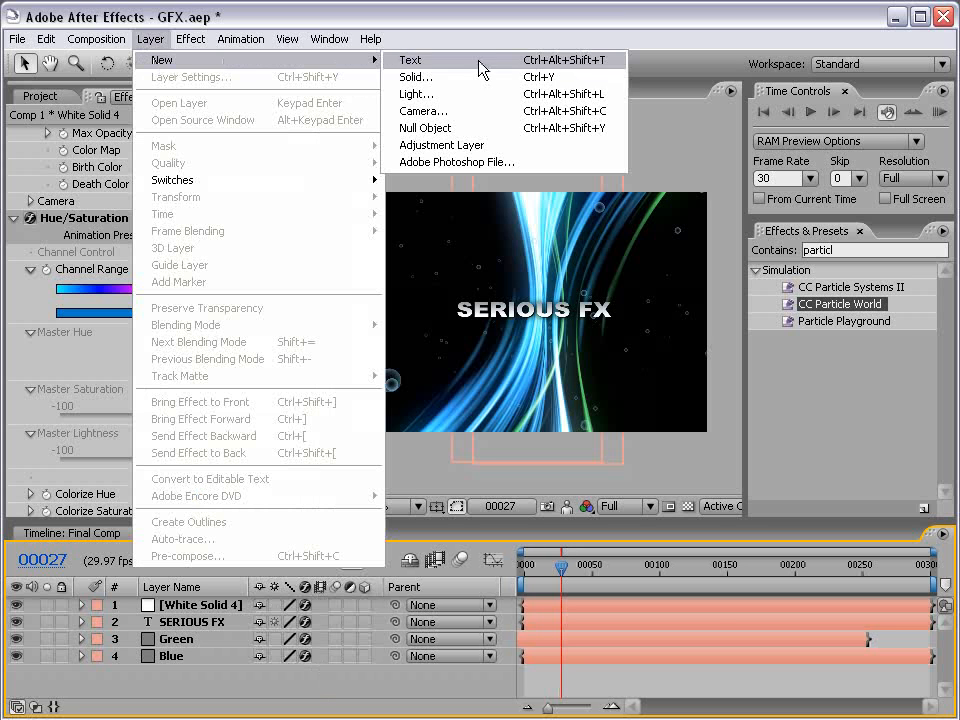
{"action": "left_click", "coordinate": [423, 111]}
{"action": "left_click", "coordinate": [667, 589]}
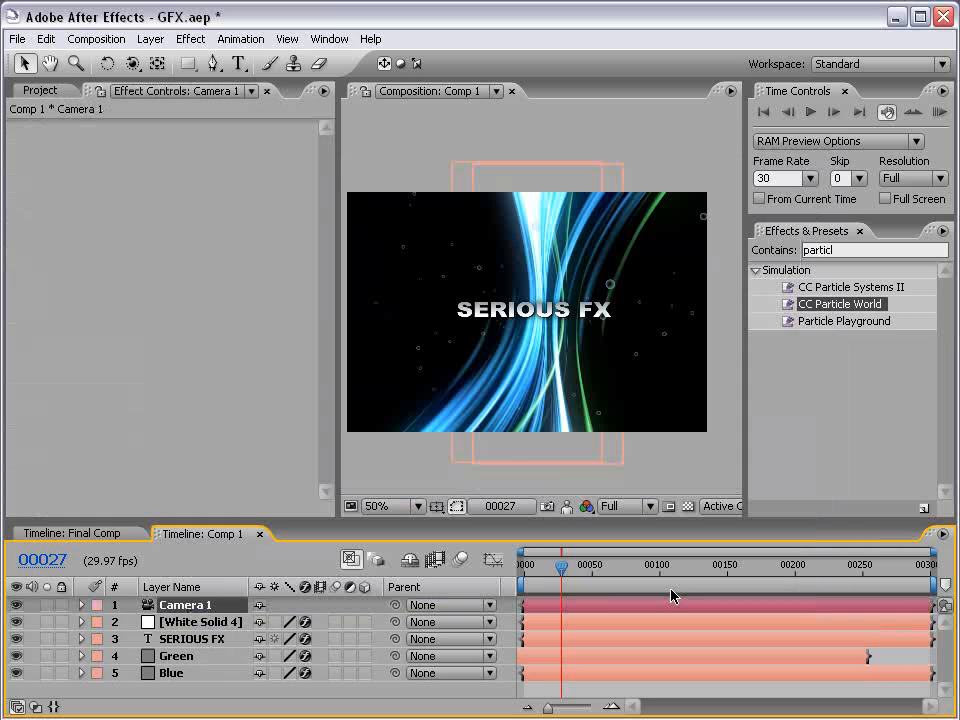
Step: Try orbiting the camera to see how the layers react, and undo the camera move
{"action": "left_click", "coordinate": [131, 63]}
{"action": "left_click_drag", "start_coordinate": [593, 283], "coordinate": [545, 303]}
{"action": "key", "text": "ctrl+z"}
{"action": "key", "text": "v"}
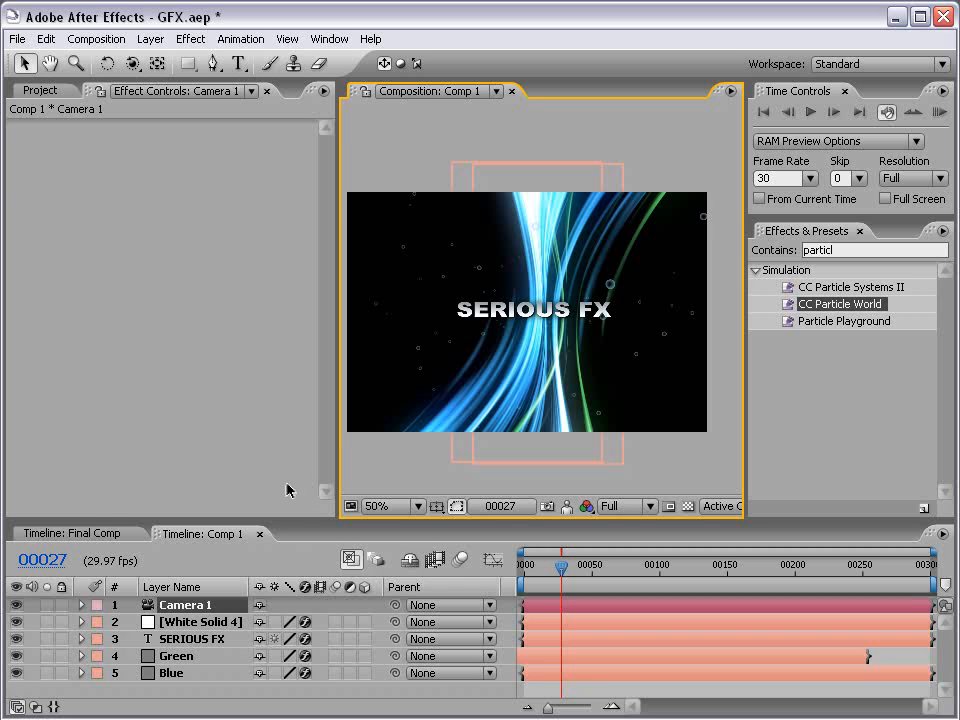
Step: Rename the white particle solid to Particle Layer
{"action": "left_click_drag", "start_coordinate": [288, 520], "coordinate": [288, 485]}
{"action": "left_click", "coordinate": [176, 647]}
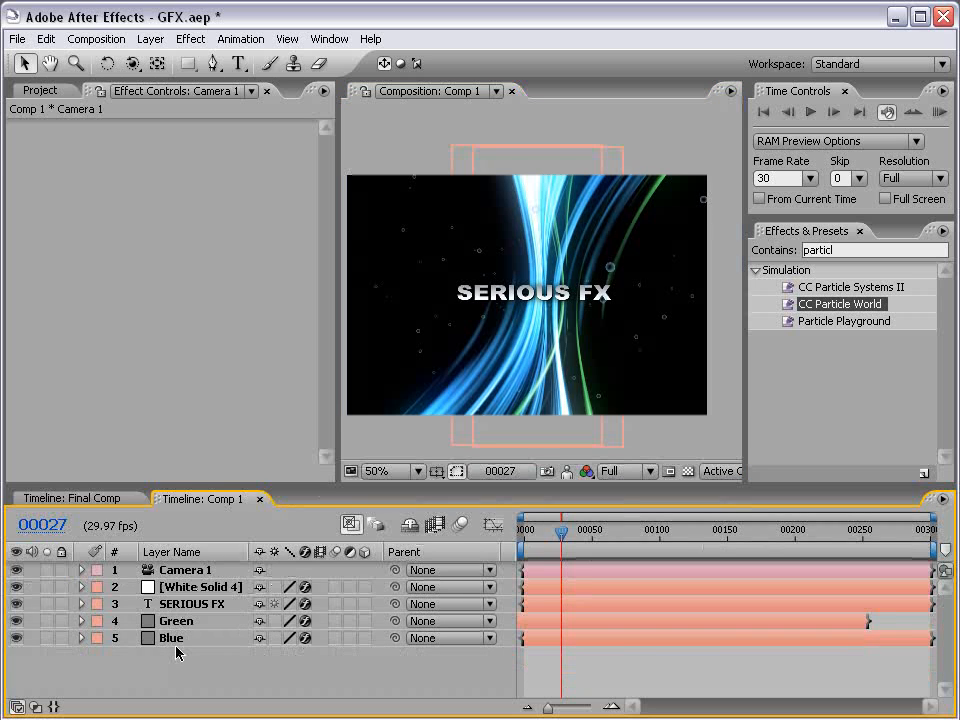
{"action": "left_click", "coordinate": [188, 587]}
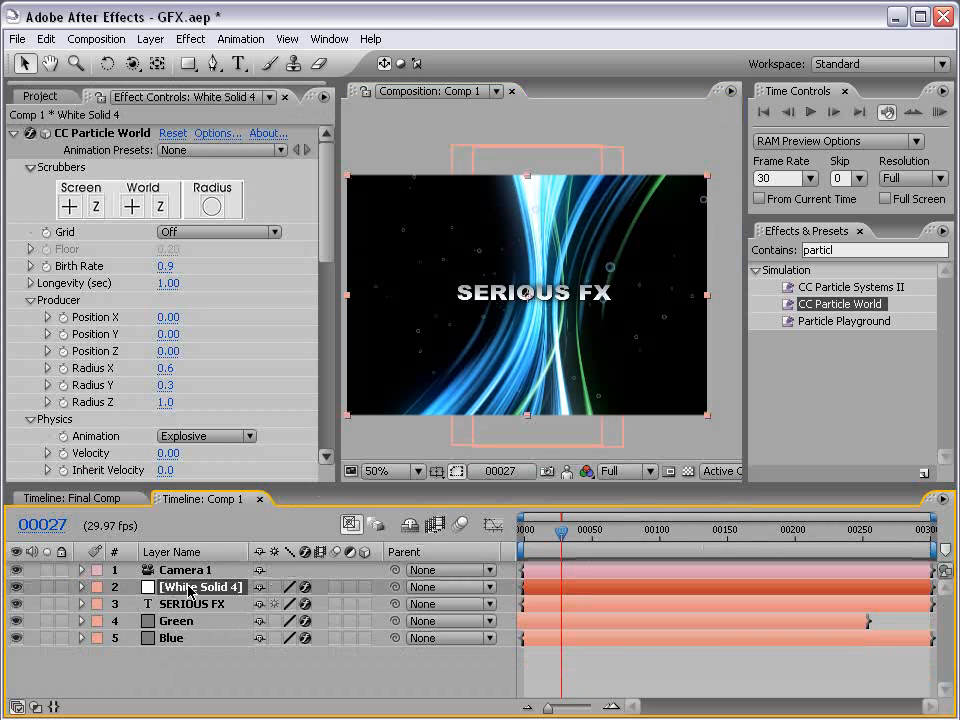
{"action": "key", "text": "Return"}
{"action": "type", "text": "Particle Layer"}
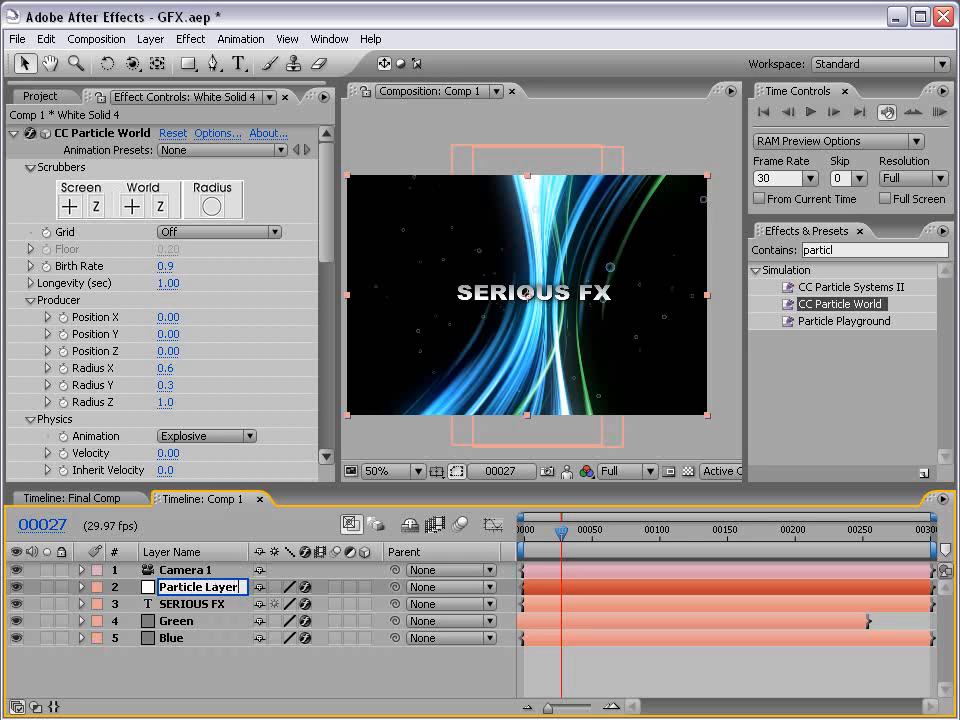
{"action": "left_click", "coordinate": [160, 684]}
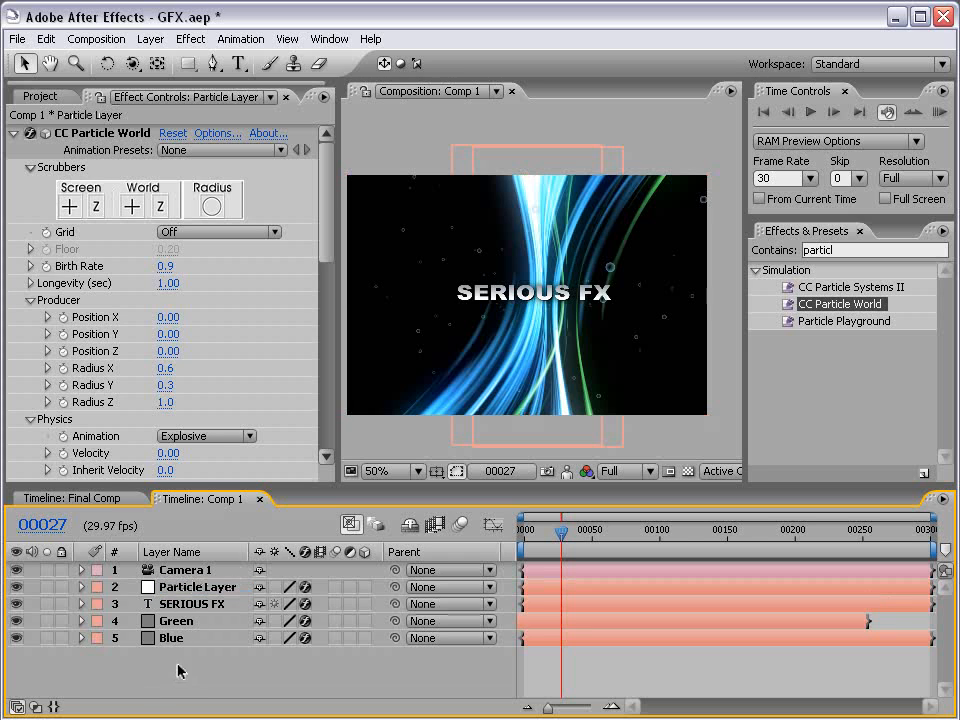
Step: Make the SERIOUS FX, Green and Blue layers 3D layers
{"action": "left_click", "coordinate": [192, 605]}
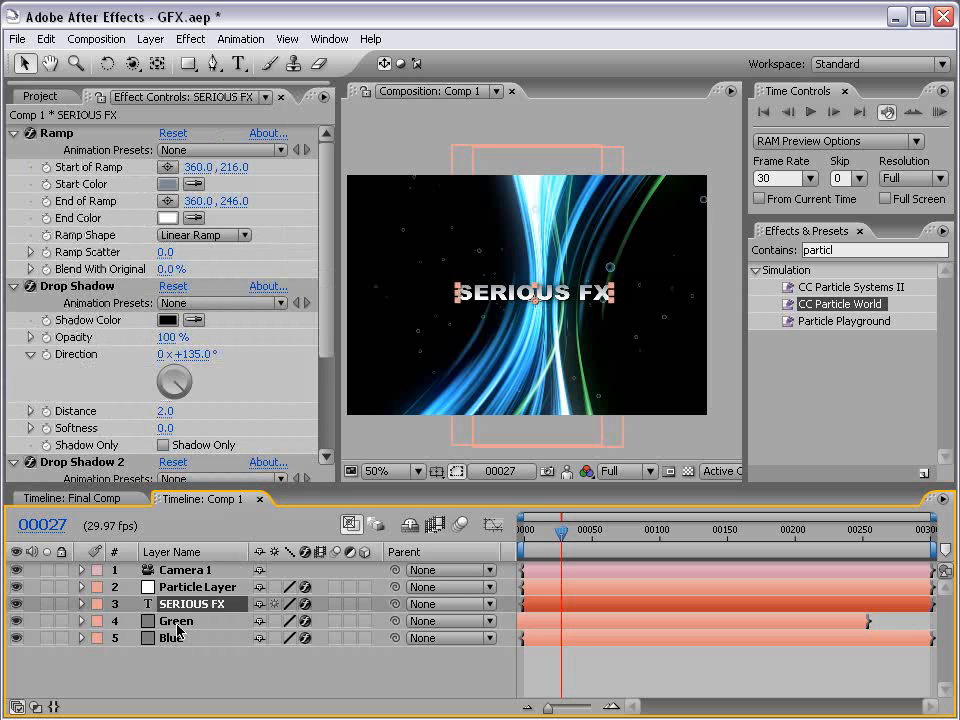
{"action": "left_click", "coordinate": [180, 630]}
{"action": "left_click", "coordinate": [176, 639]}
{"action": "left_click", "coordinate": [216, 660]}
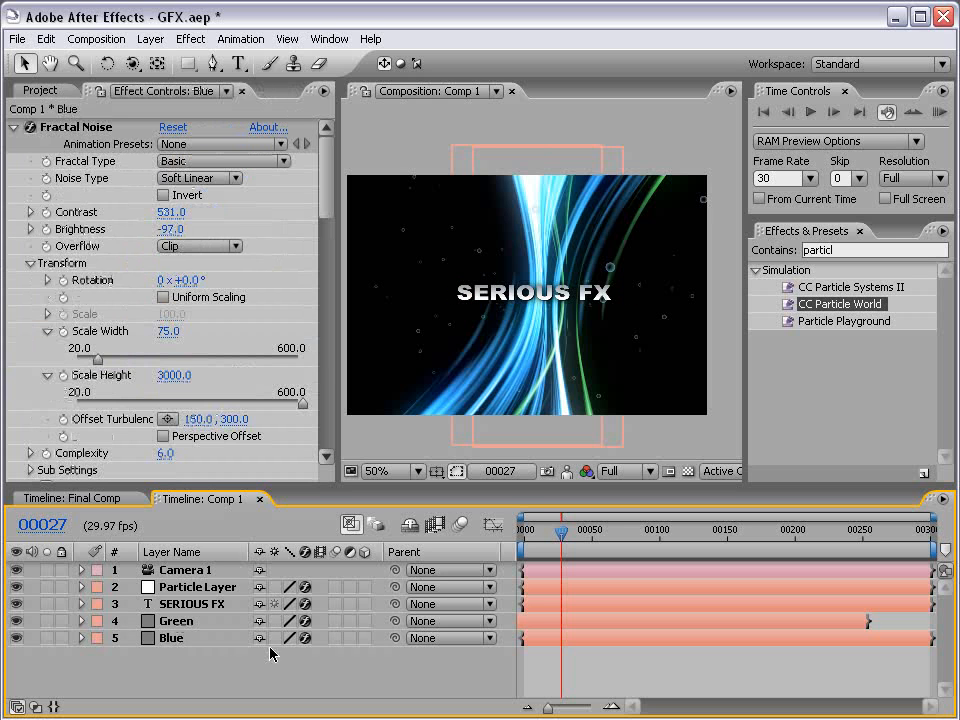
{"action": "left_click_drag", "start_coordinate": [363, 605], "coordinate": [366, 640]}
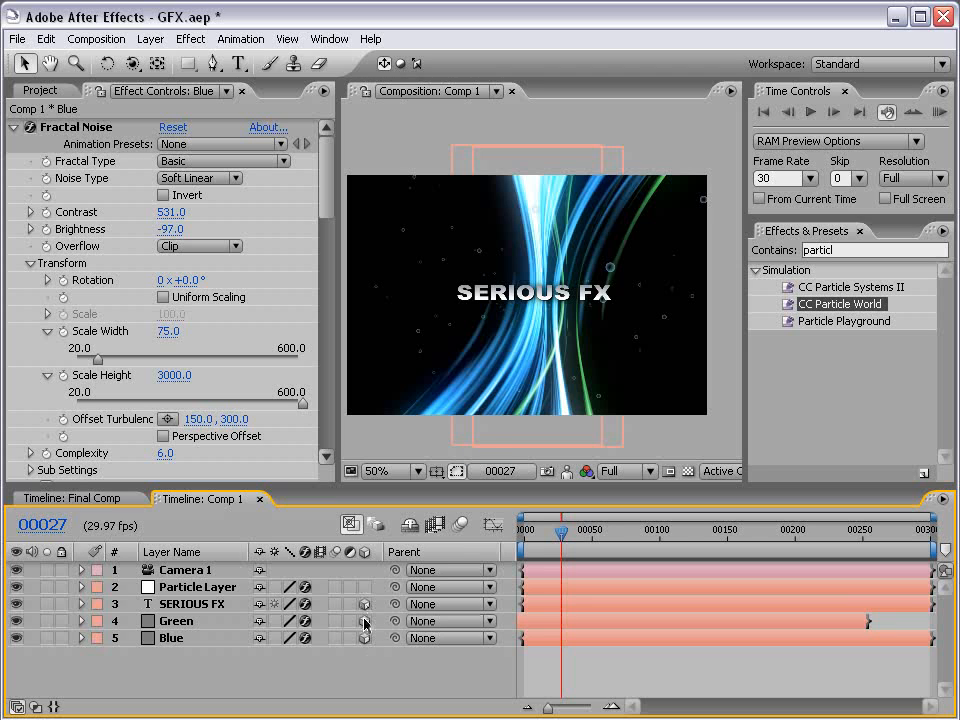
Step: Move the SERIOUS FX text layer along its Z axis closer to the camera, undoing a trial move on another axis
{"action": "left_click", "coordinate": [195, 606]}
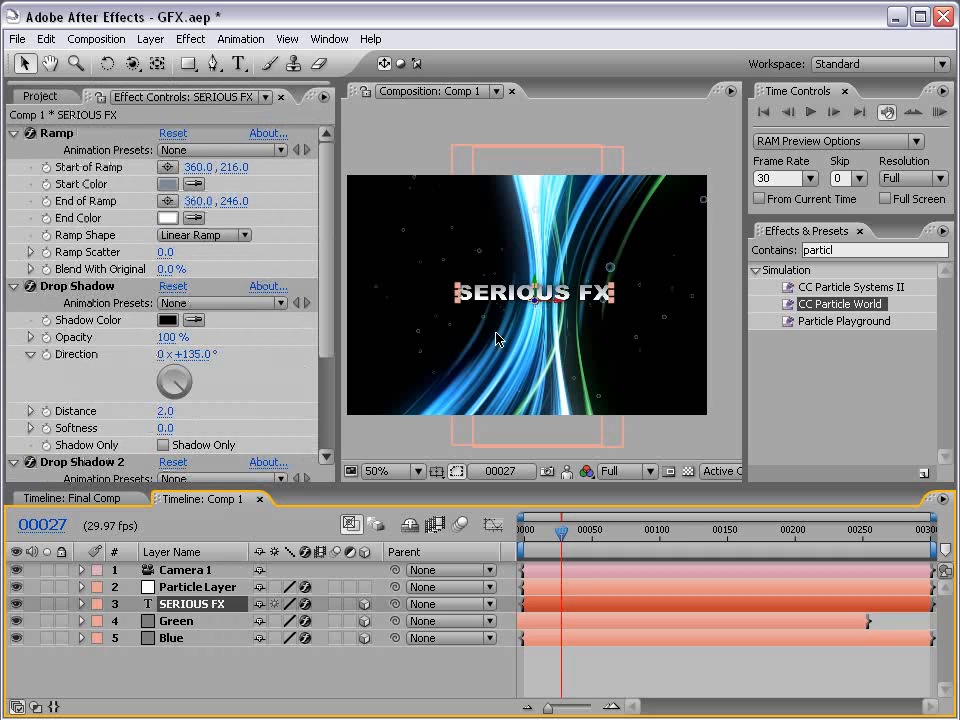
{"action": "scroll", "coordinate": [543, 305], "scroll_direction": "up", "scroll_amount": 1}
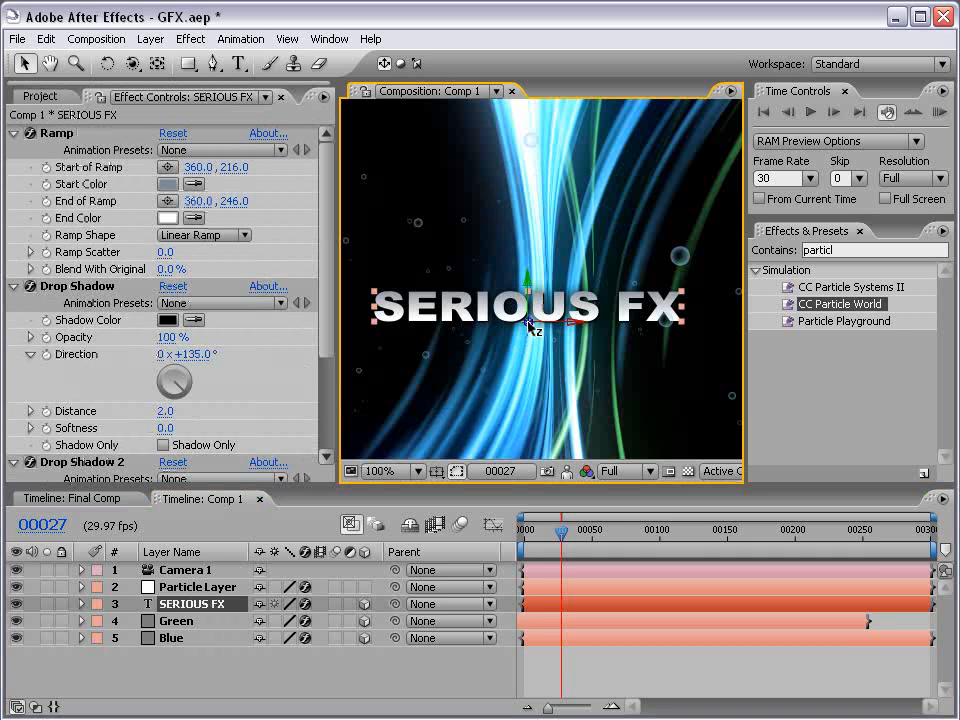
{"action": "left_click_drag", "start_coordinate": [530, 327], "coordinate": [529, 427]}
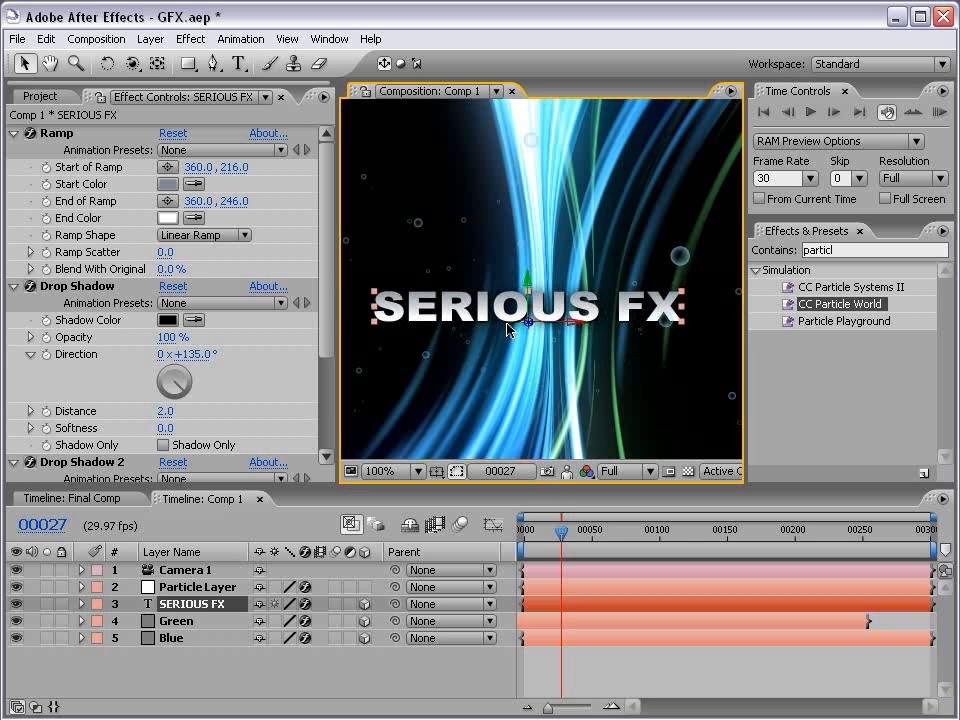
{"action": "left_click_drag", "start_coordinate": [570, 326], "coordinate": [526, 259]}
{"action": "key", "text": "ctrl+z"}
{"action": "left_click_drag", "start_coordinate": [528, 325], "coordinate": [582, 370]}
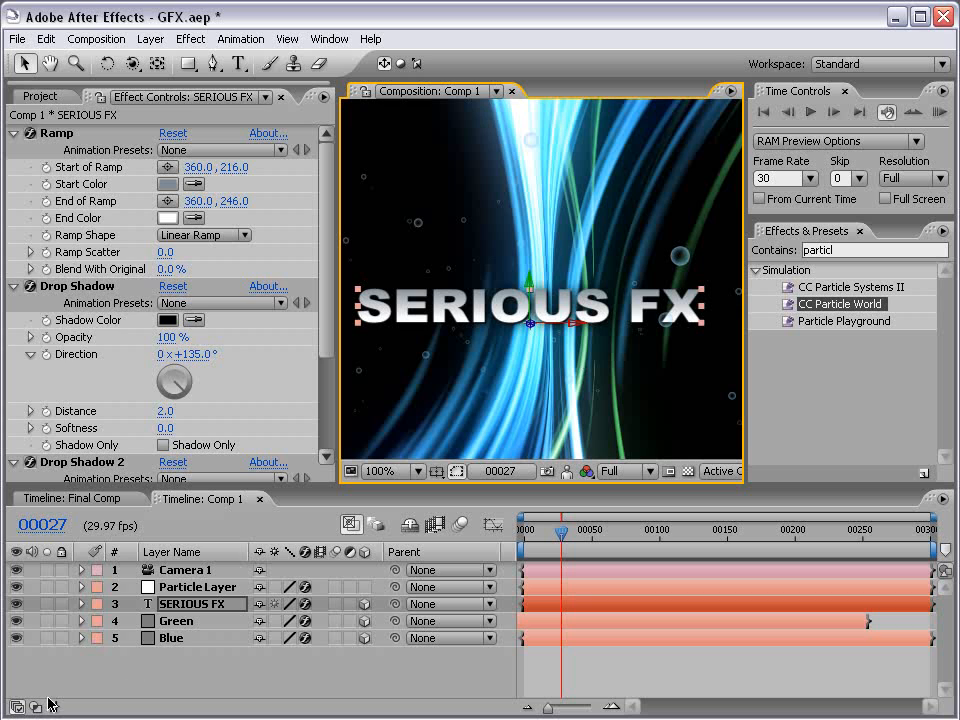
Step: Push the Green and Blue streak layers back along the Z axis so they sit behind the title at different depths
{"action": "left_click", "coordinate": [172, 628]}
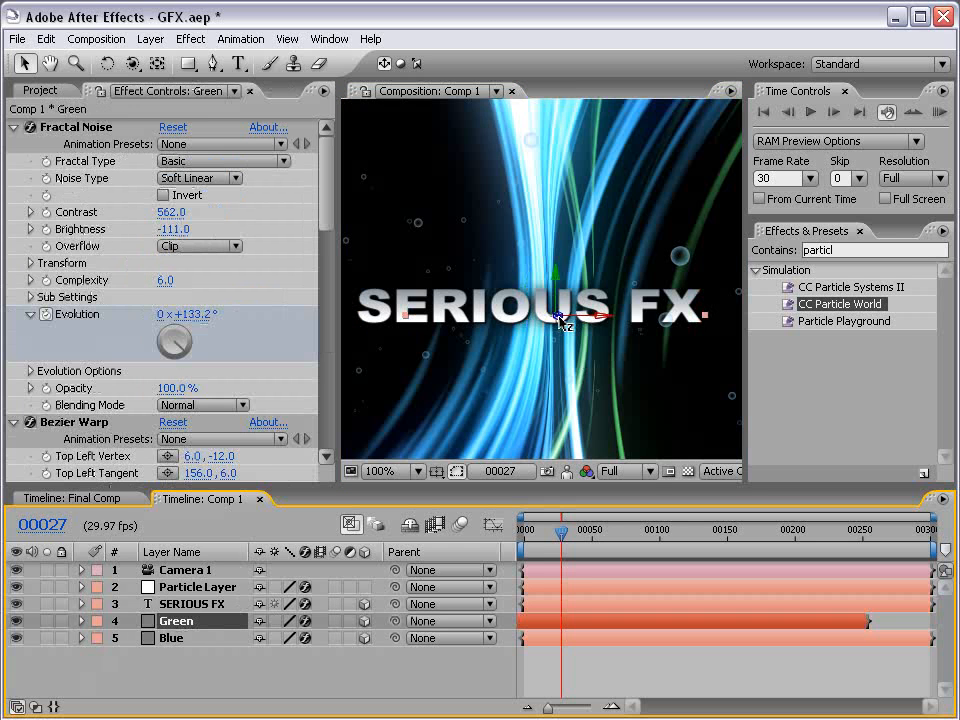
{"action": "mouse_move", "coordinate": [565, 347]}
{"action": "left_mouse_down"}
{"action": "mouse_move", "coordinate": [572, 390]}
{"action": "mouse_move", "coordinate": [482, 285]}
{"action": "mouse_move", "coordinate": [381, 244]}
{"action": "mouse_move", "coordinate": [330, 204]}
{"action": "left_mouse_up"}
{"action": "scroll", "coordinate": [530, 308], "scroll_direction": "down", "scroll_amount": 1}
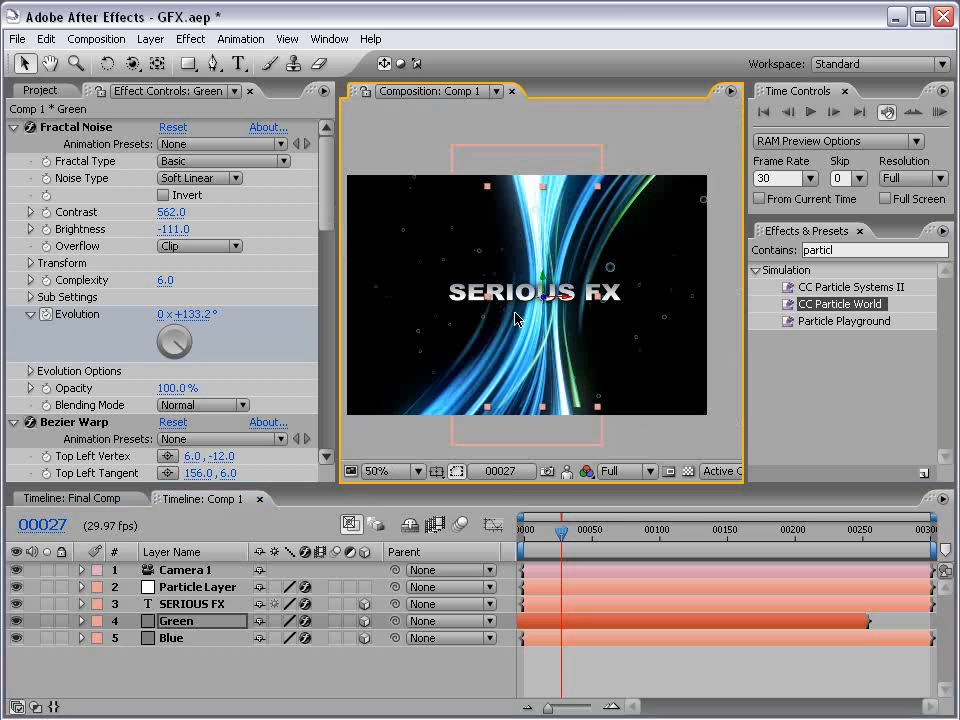
{"action": "left_click", "coordinate": [188, 640]}
{"action": "left_click_drag", "start_coordinate": [532, 300], "coordinate": [531, 343]}
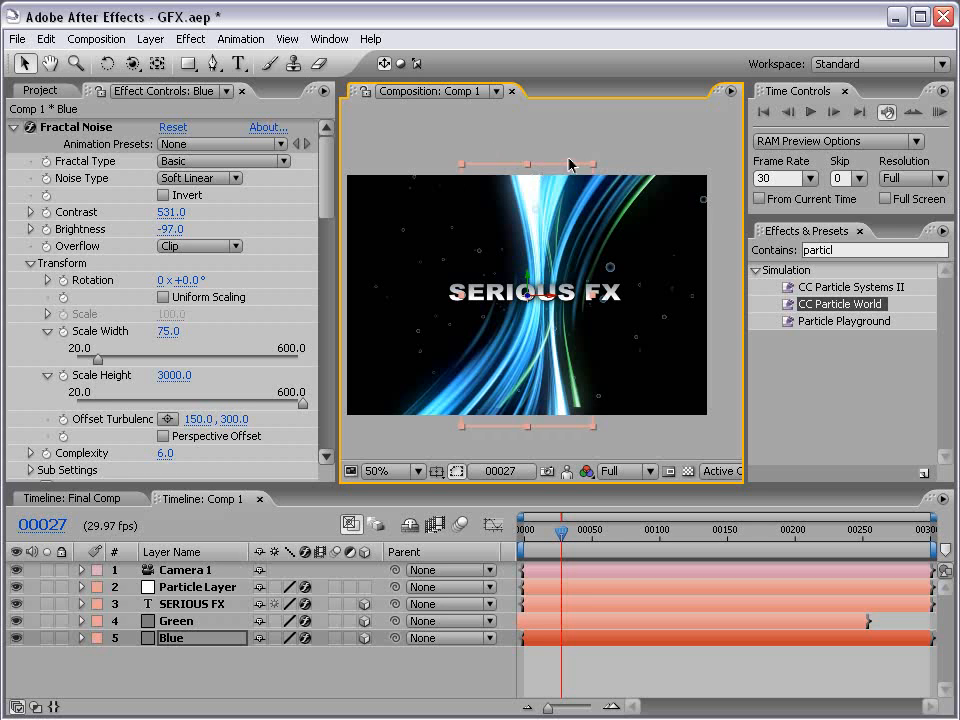
Step: Bring the Green layer slightly forward in Z so its streaks reach the frame's lower edge, and check the enlarged composition
{"action": "left_click", "coordinate": [536, 622]}
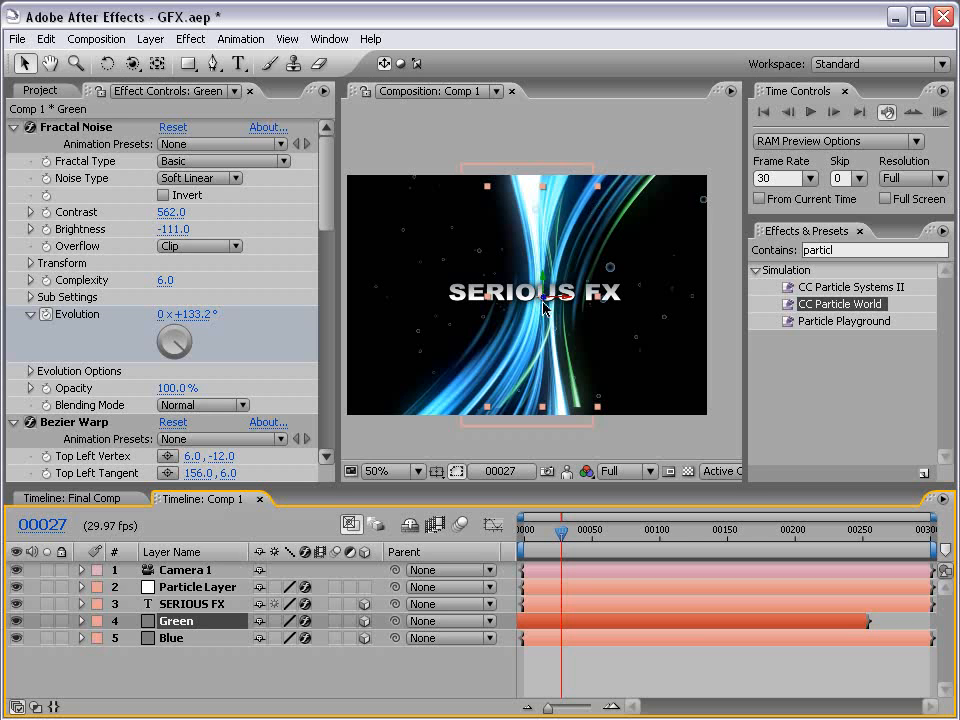
{"action": "left_click_drag", "start_coordinate": [600, 411], "coordinate": [609, 428]}
{"action": "key", "text": "grave"}
{"action": "key", "text": "period"}
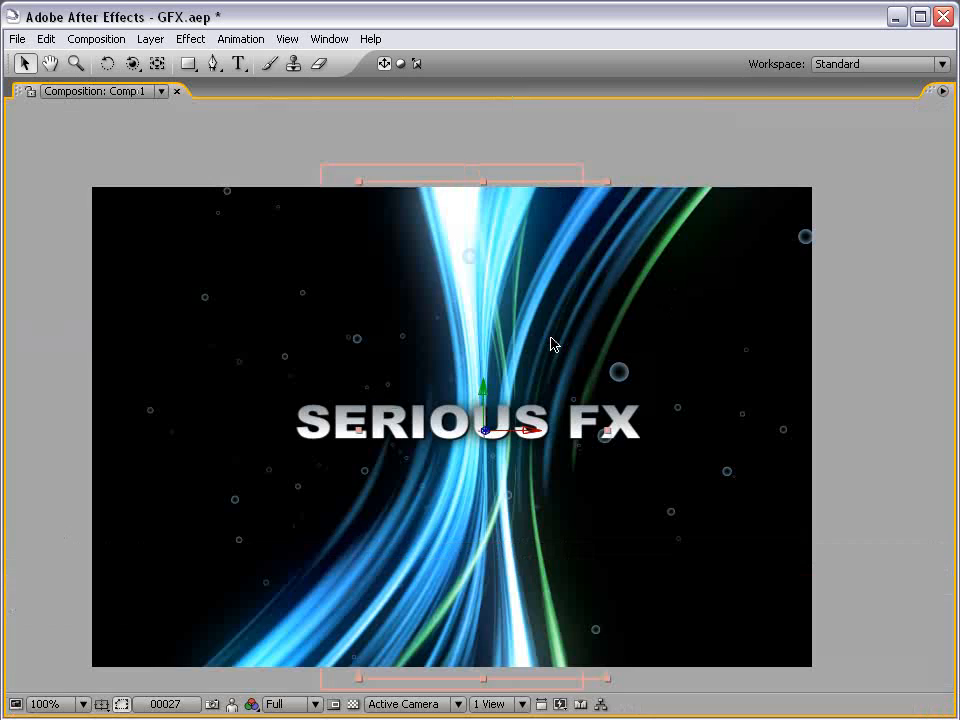
{"action": "key", "text": "comma"}
{"action": "key", "text": "grave"}
{"action": "left_click", "coordinate": [616, 450]}
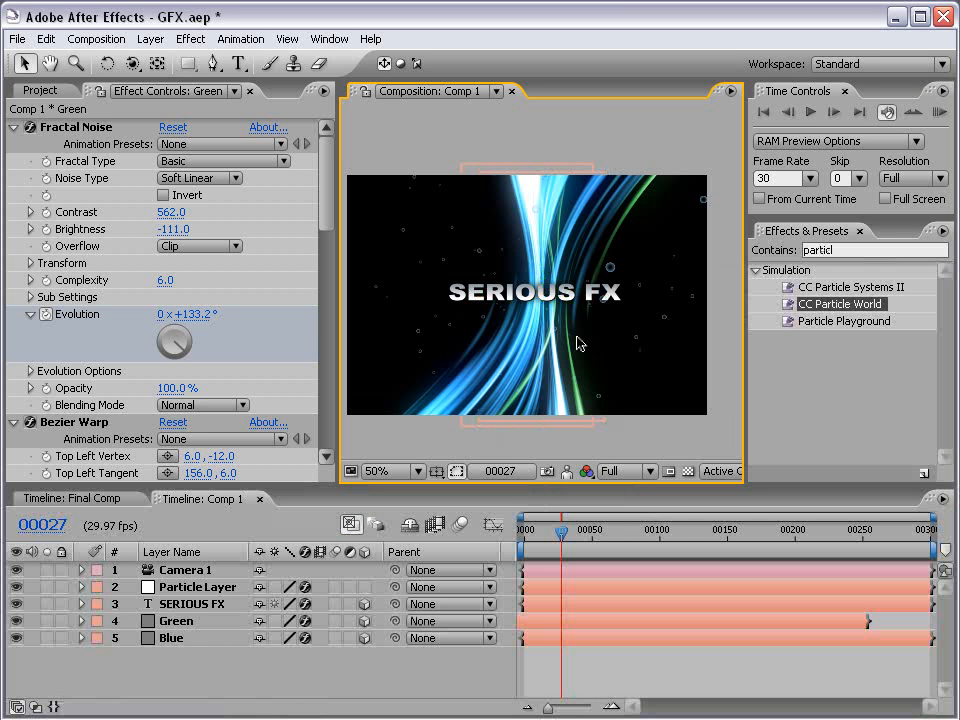
Step: Return to frame 0 and examine the layered title and streaks in the enlarged composition view
{"action": "left_click_drag", "start_coordinate": [557, 540], "coordinate": [519, 536]}
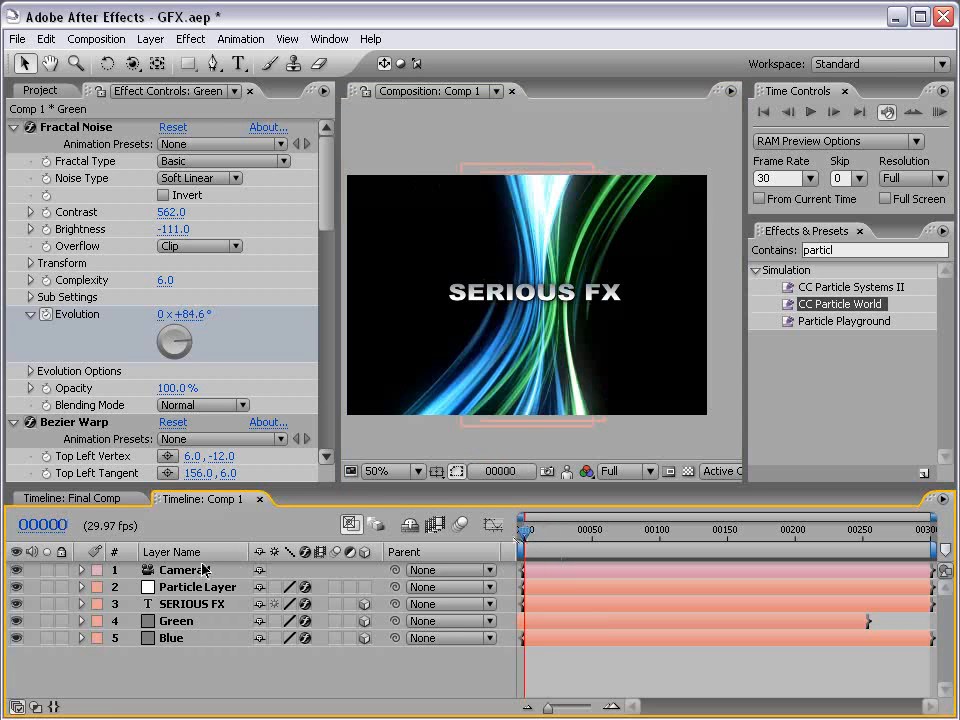
{"action": "key", "text": "grave"}
{"action": "key", "text": "period"}
{"action": "key", "text": "grave"}
{"action": "key", "text": "comma"}
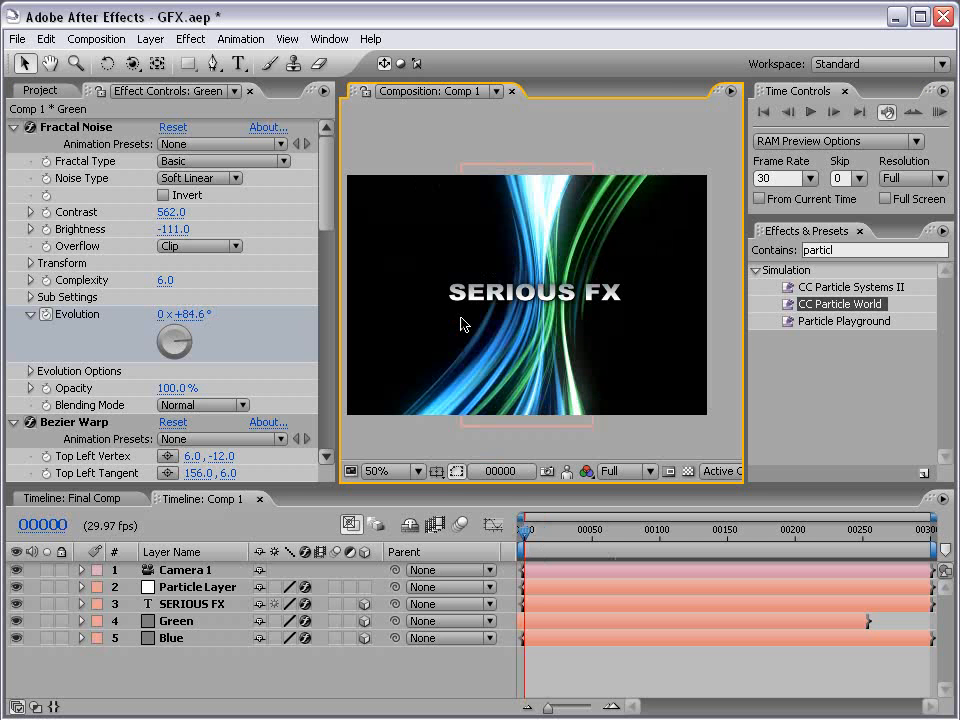
Step: Slide the Particle Layer earlier in time so it ends at about frame 228 and bubbles already fill frame 0
{"action": "left_click", "coordinate": [183, 589]}
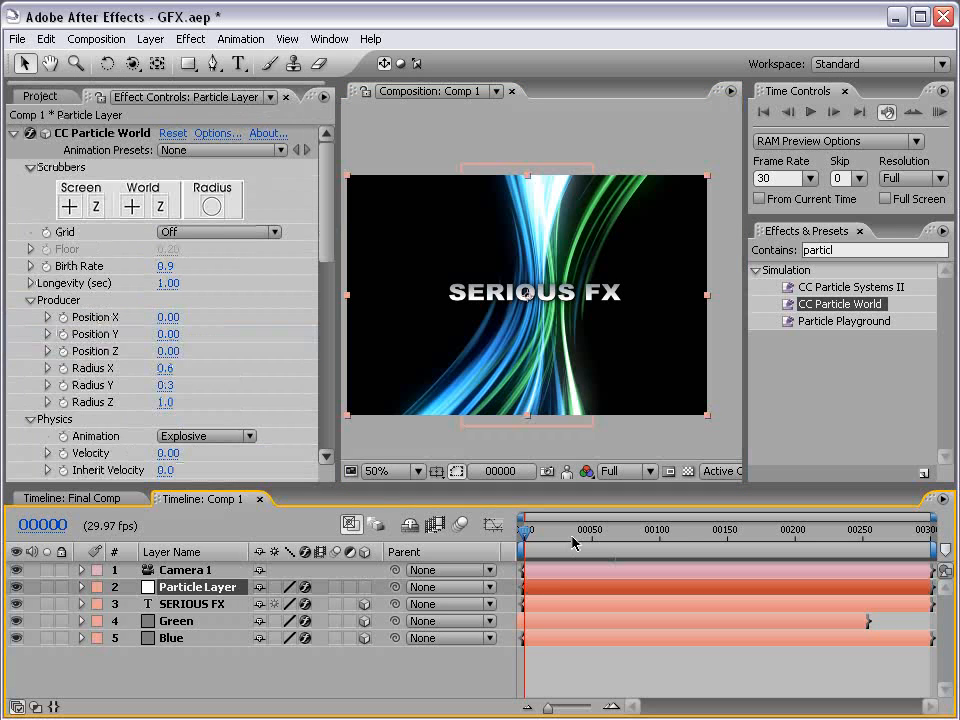
{"action": "left_click_drag", "start_coordinate": [898, 589], "coordinate": [800, 590]}
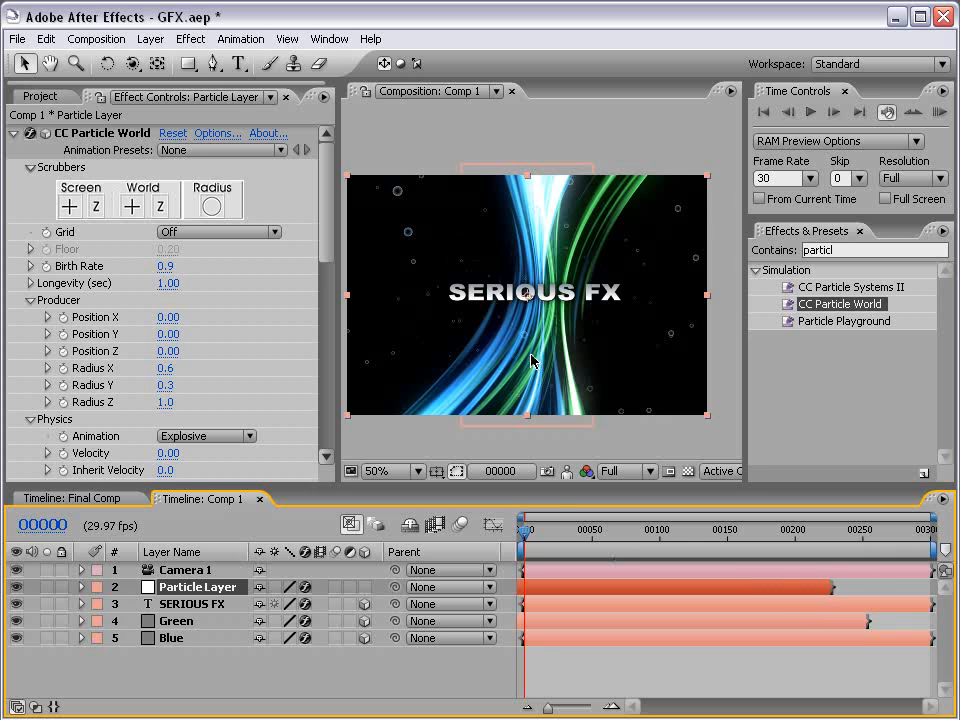
{"action": "left_click_drag", "start_coordinate": [540, 532], "coordinate": [487, 541]}
{"action": "left_click", "coordinate": [561, 663]}
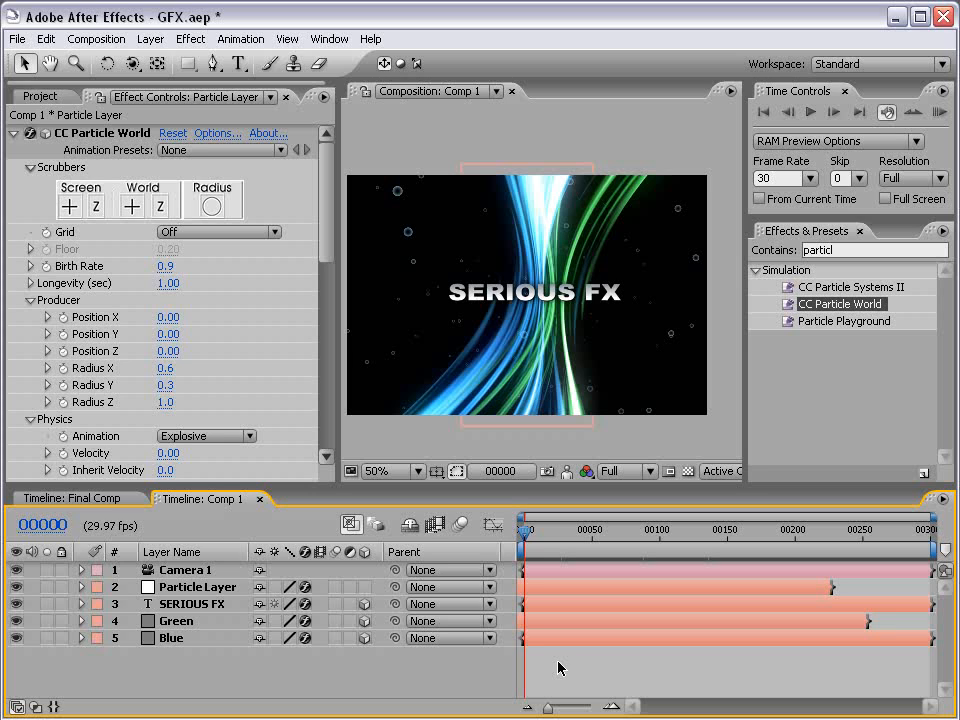
Step: Keyframe Camera 1's Position at frame 0 and orbit the camera around the title at frame 150 for a second keyframe
{"action": "left_click", "coordinate": [183, 572]}
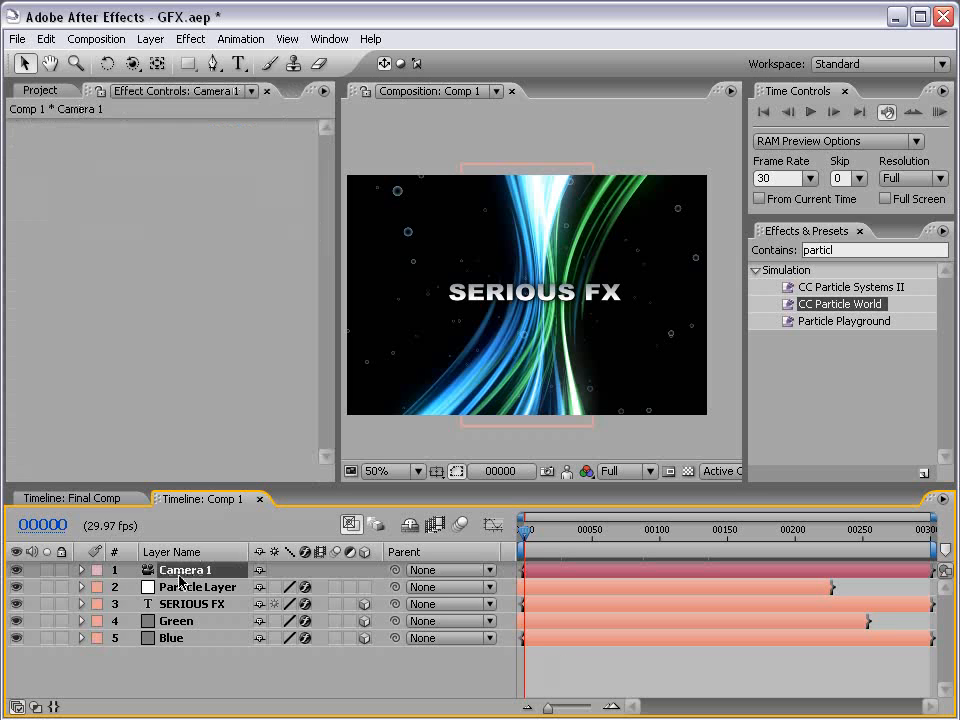
{"action": "key", "text": "p"}
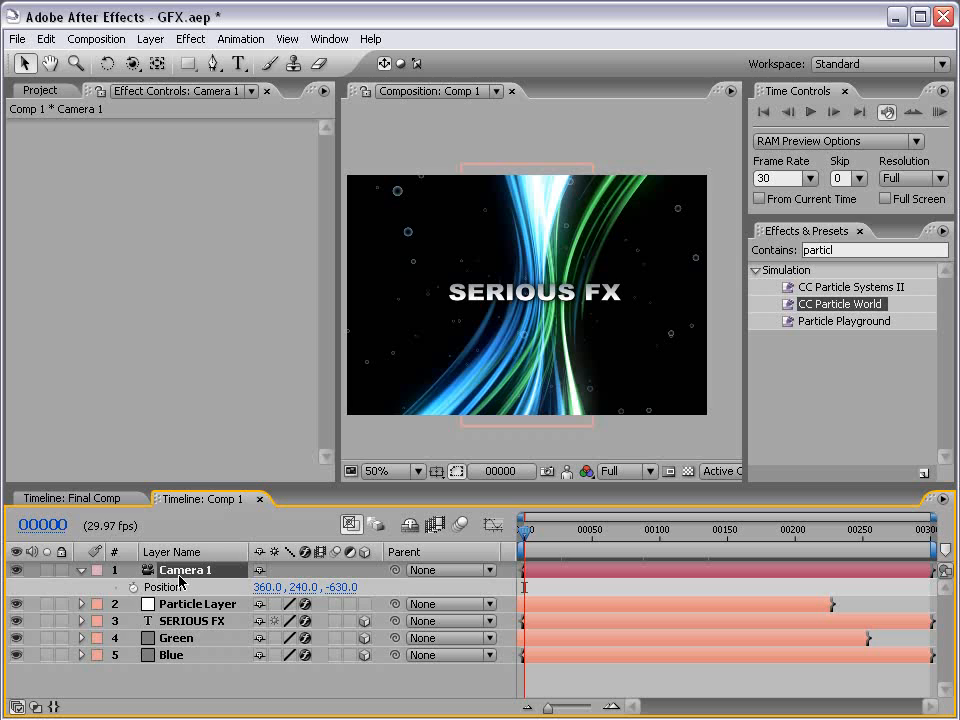
{"action": "left_click", "coordinate": [134, 588]}
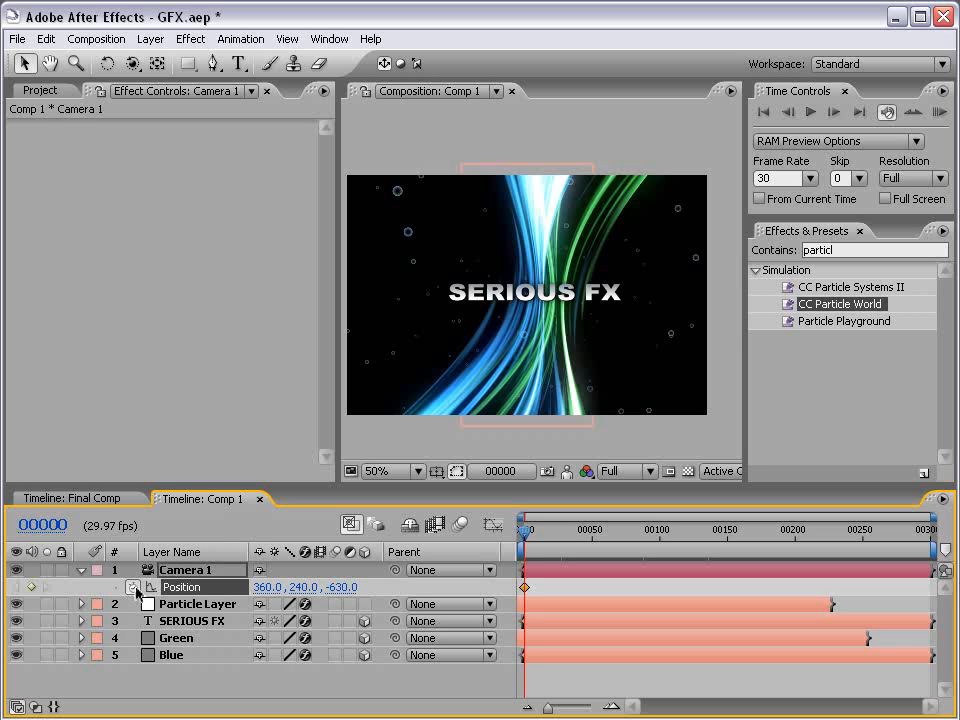
{"action": "left_click", "coordinate": [132, 63]}
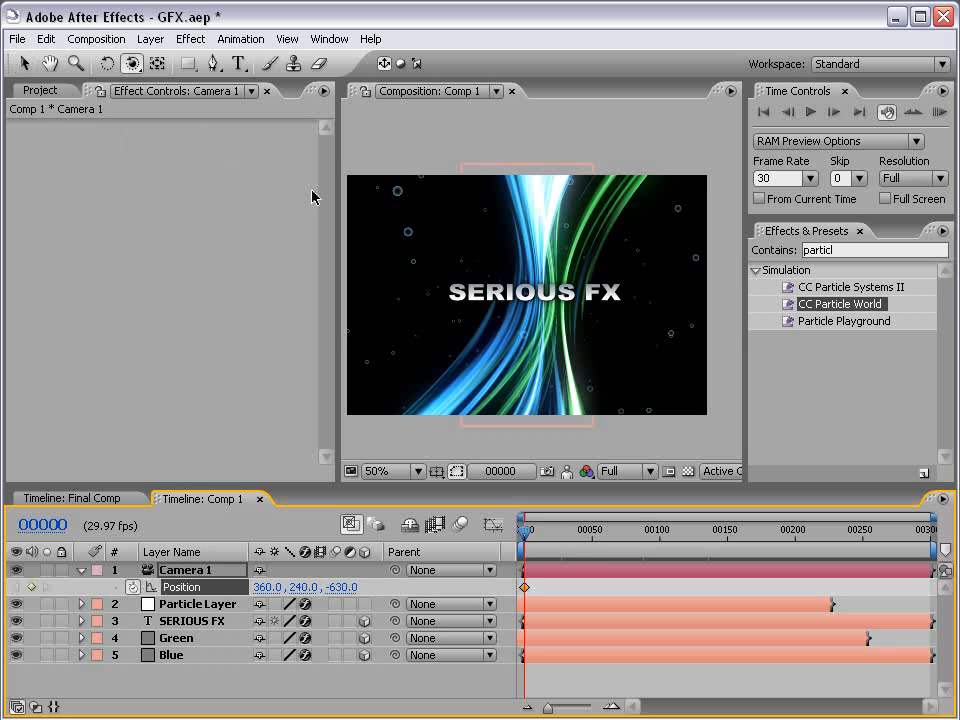
{"action": "left_click_drag", "start_coordinate": [606, 536], "coordinate": [727, 540]}
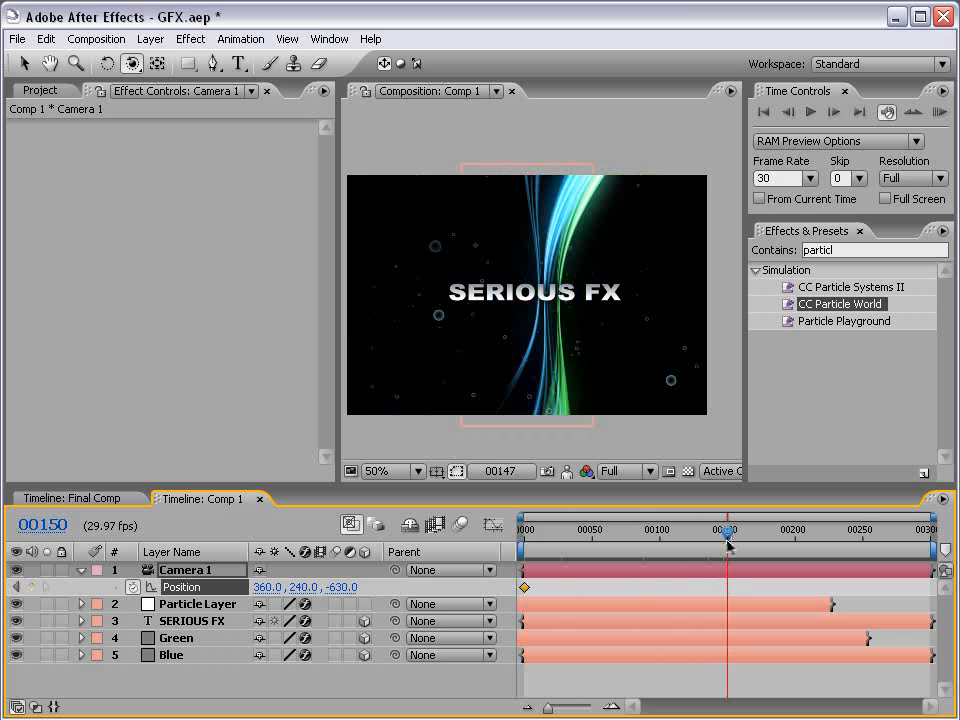
{"action": "mouse_move", "coordinate": [572, 328]}
{"action": "left_mouse_down"}
{"action": "mouse_move", "coordinate": [548, 313]}
{"action": "mouse_move", "coordinate": [564, 338]}
{"action": "left_mouse_up"}
Step: Orbit the camera to a different starting angle at frame 0 and review the move by scrubbing to frame 143
{"action": "left_click", "coordinate": [523, 534]}
{"action": "left_click_drag", "start_coordinate": [392, 242], "coordinate": [535, 322]}
{"action": "left_click_drag", "start_coordinate": [530, 540], "coordinate": [721, 534]}
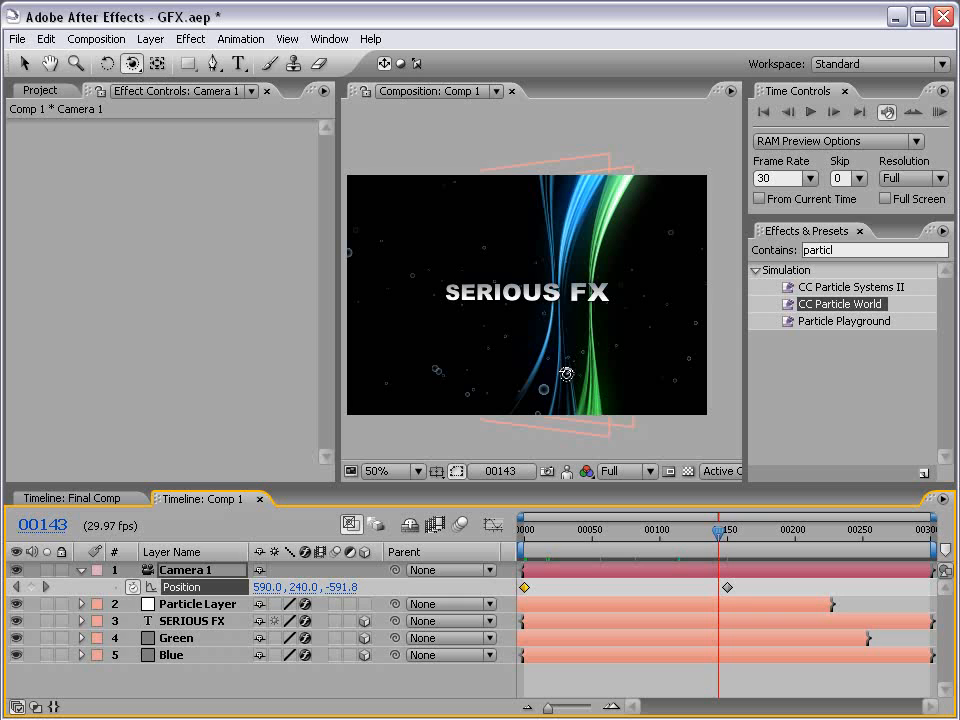
{"action": "key", "text": "v"}
{"action": "key", "text": "grave"}
{"action": "key", "text": "period"}
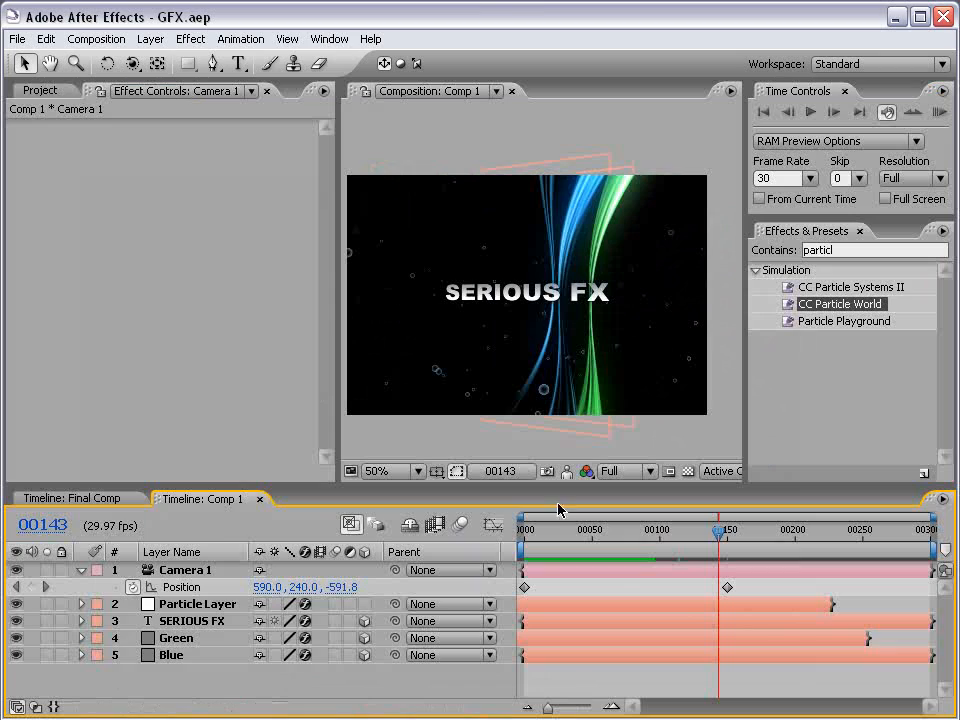
Step: Add a new black solid layer of 720 × 480 pixels to the composition
{"action": "left_click", "coordinate": [150, 39]}
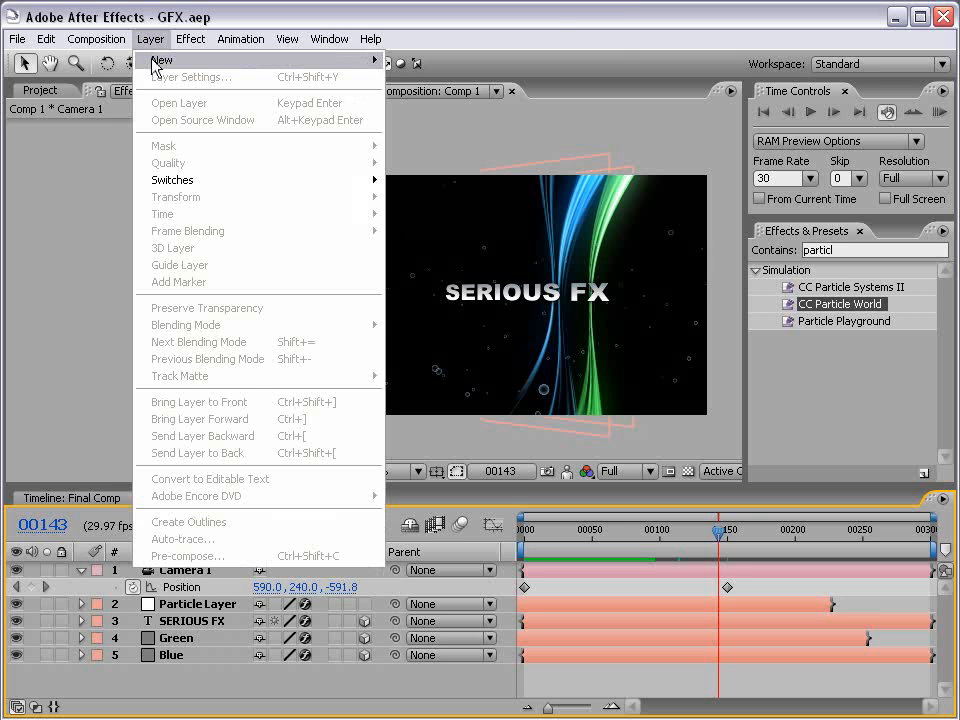
{"action": "mouse_move", "coordinate": [162, 60]}
{"action": "left_click", "coordinate": [440, 86]}
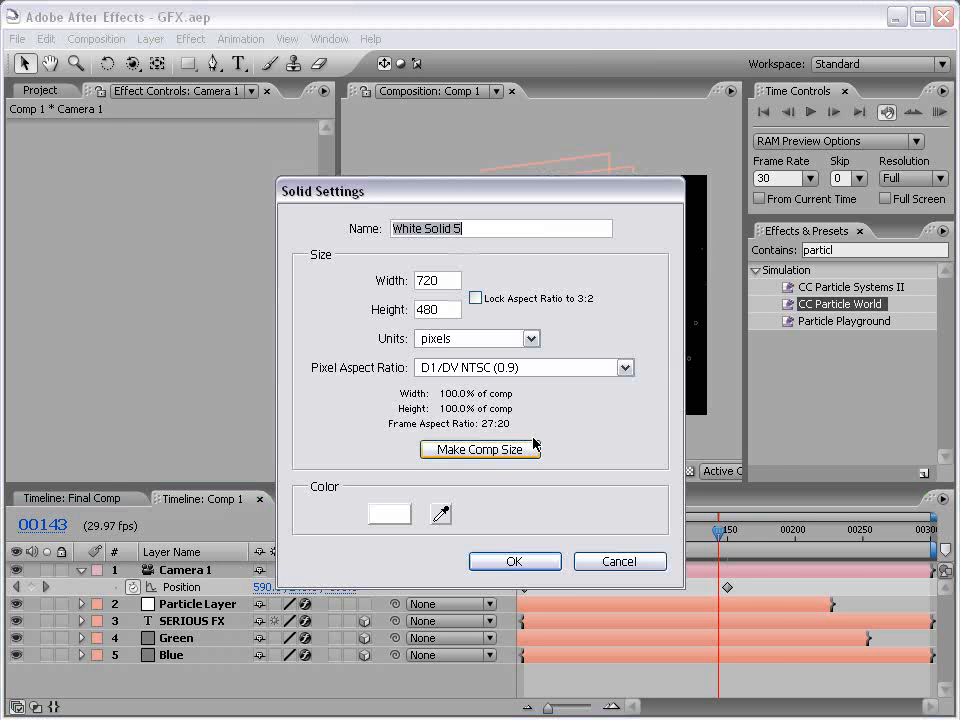
{"action": "left_click", "coordinate": [379, 518]}
{"action": "left_click", "coordinate": [458, 594]}
{"action": "left_click_drag", "start_coordinate": [458, 594], "coordinate": [531, 685]}
{"action": "left_click", "coordinate": [705, 419]}
{"action": "left_click", "coordinate": [512, 561]}
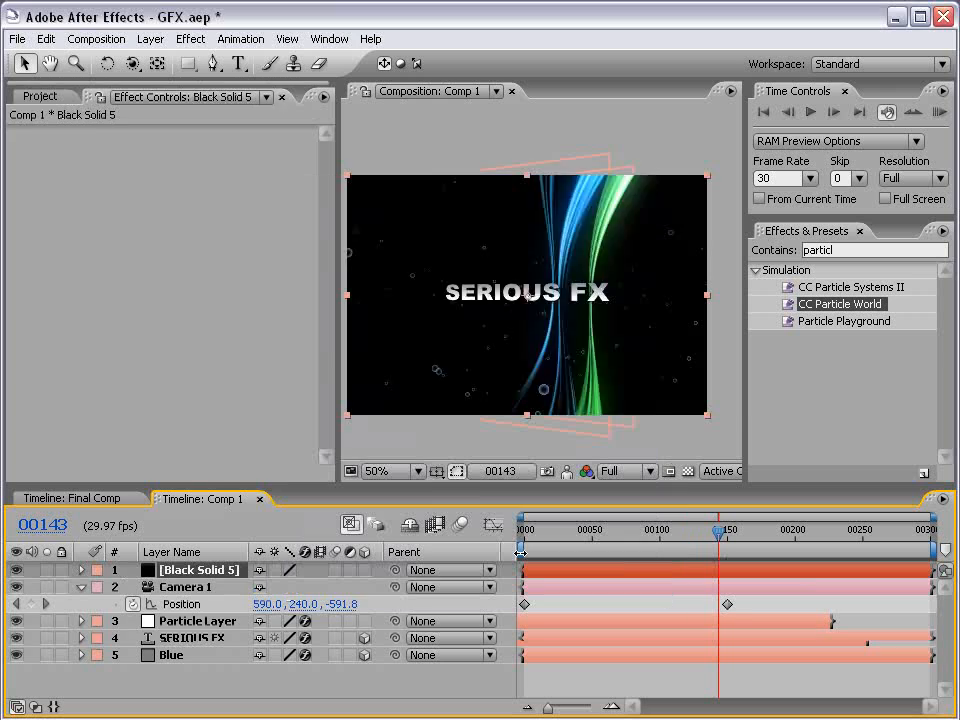
Step: Apply a Lens Flare effect to the black solid and place the flare center at 316, 236
{"action": "left_click", "coordinate": [190, 39]}
{"action": "mouse_move", "coordinate": [232, 294]}
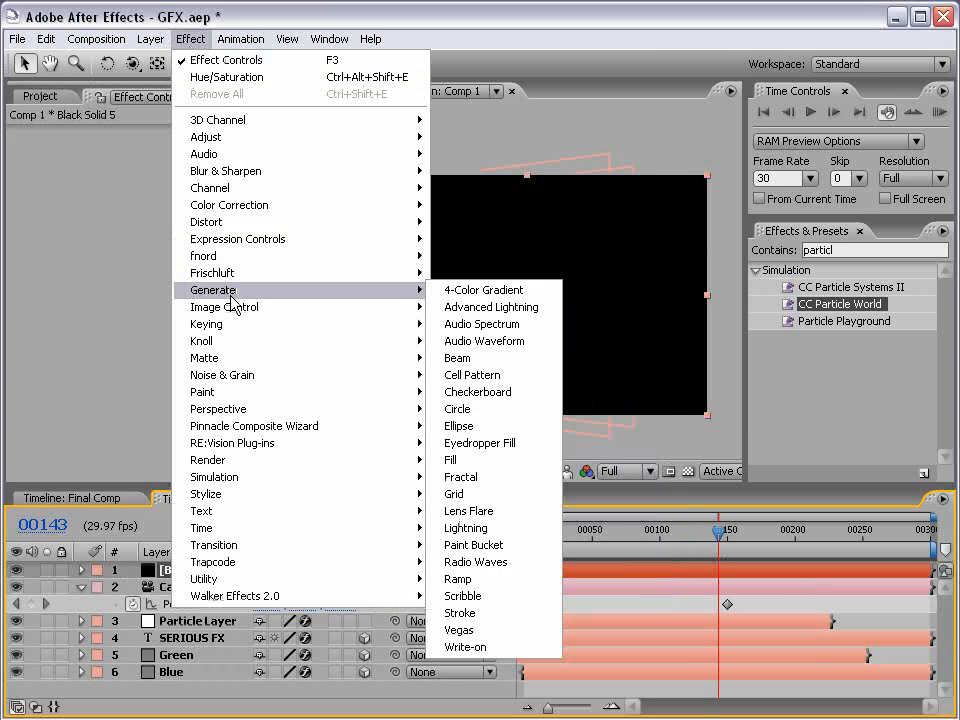
{"action": "left_click", "coordinate": [470, 511]}
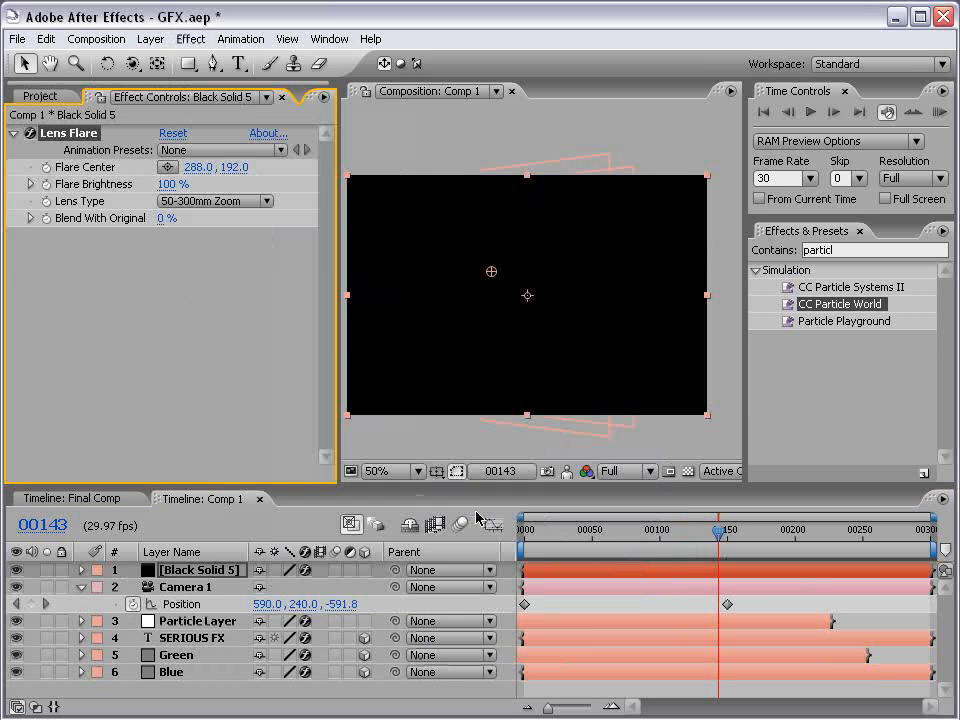
{"action": "left_click_drag", "start_coordinate": [492, 277], "coordinate": [505, 295]}
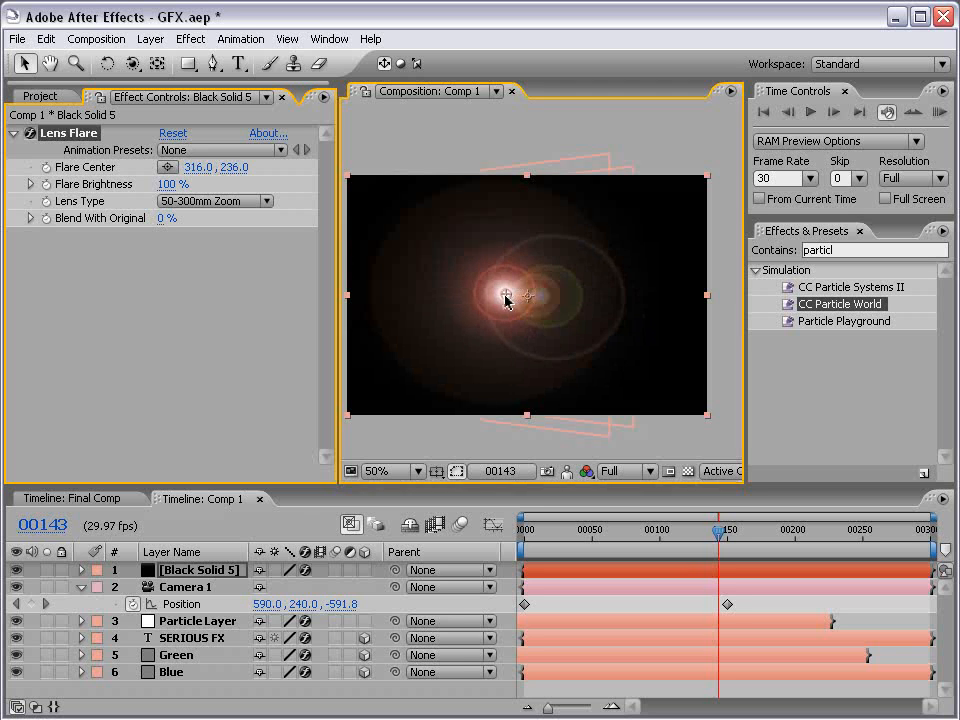
Step: Tint the flare blue with Hue/Saturation, using Colorize with hue 212°, saturation 33 and lightness -16
{"action": "left_click", "coordinate": [191, 42]}
{"action": "mouse_move", "coordinate": [255, 205]}
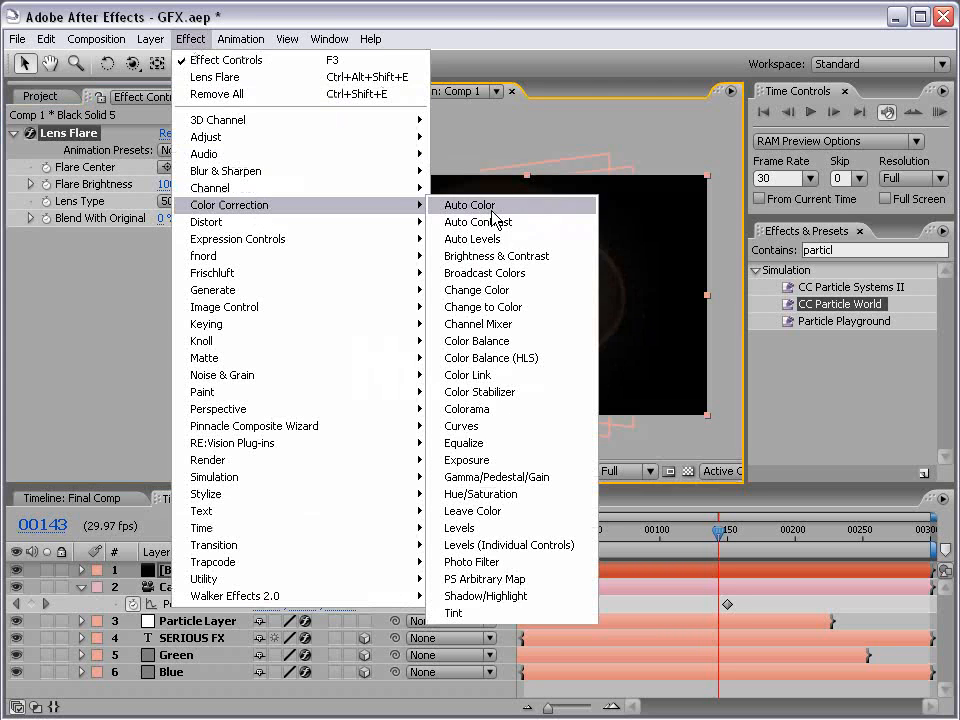
{"action": "left_click", "coordinate": [495, 494]}
{"action": "scroll", "coordinate": [328, 399], "scroll_direction": "down", "scroll_amount": 3}
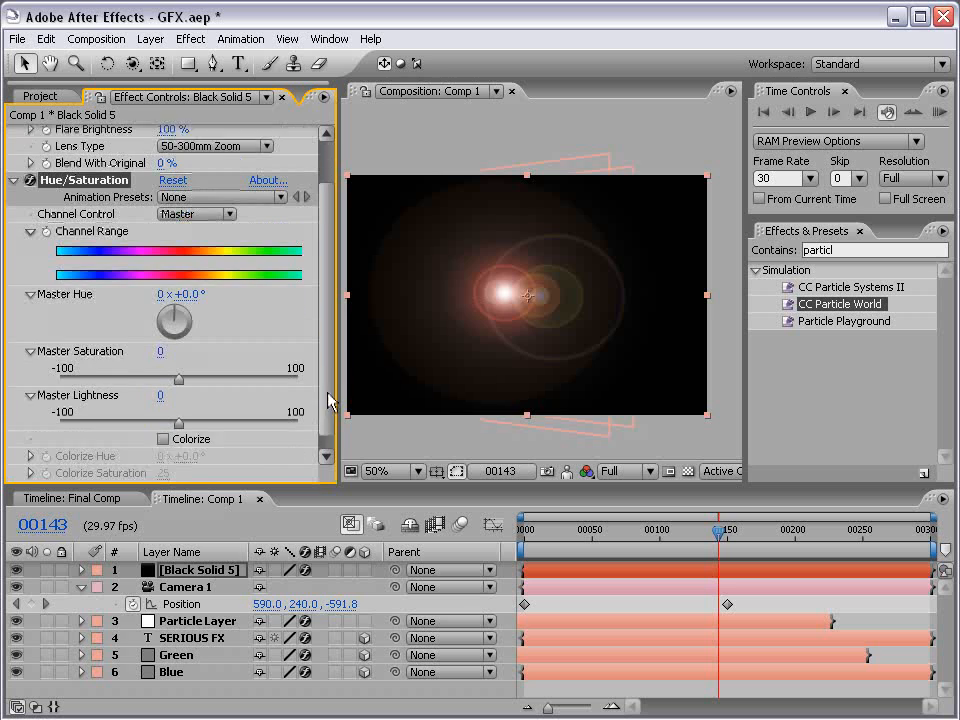
{"action": "left_click", "coordinate": [164, 422]}
{"action": "left_click_drag", "start_coordinate": [190, 439], "coordinate": [388, 430]}
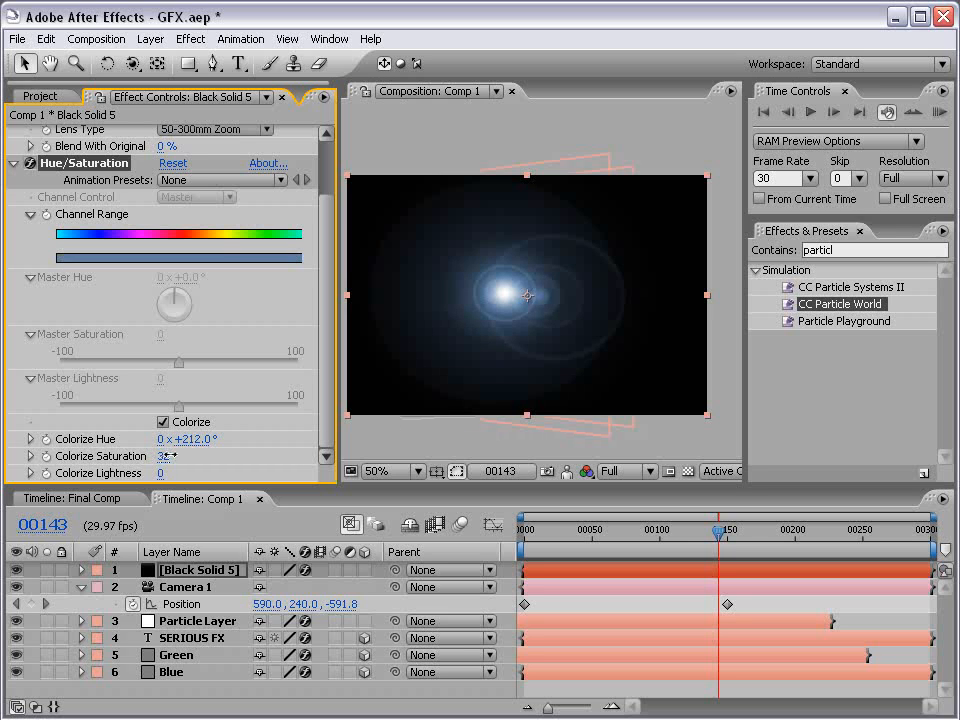
{"action": "left_click_drag", "start_coordinate": [161, 470], "coordinate": [144, 467]}
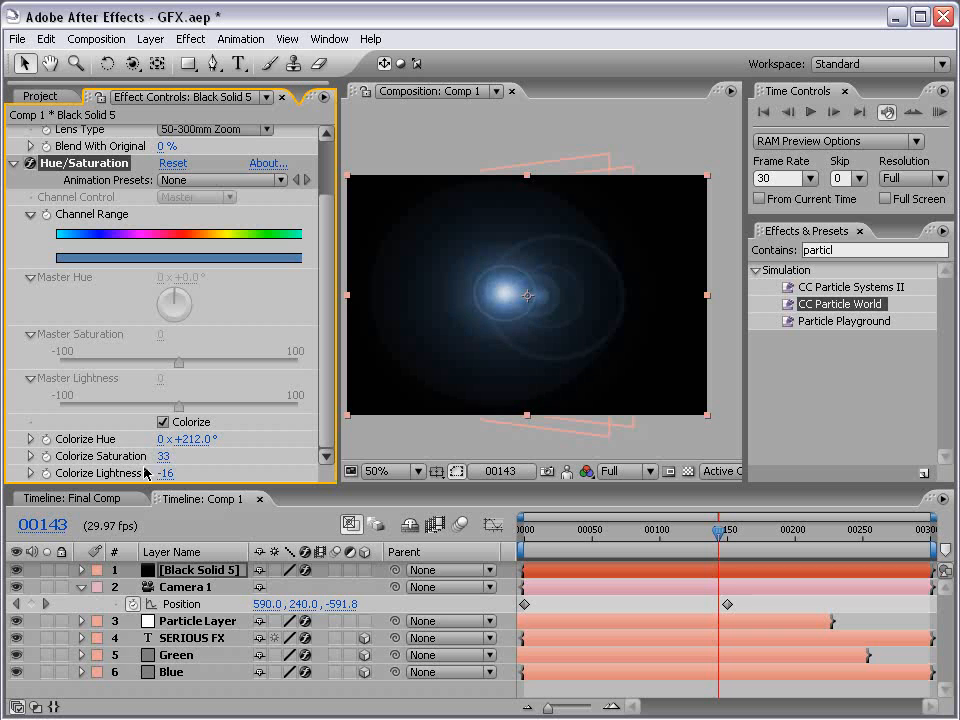
Step: Place the flare solid beneath the Blue layer at the bottom of the layer stack and check the enlarged composition
{"action": "left_click_drag", "start_coordinate": [180, 577], "coordinate": [180, 684]}
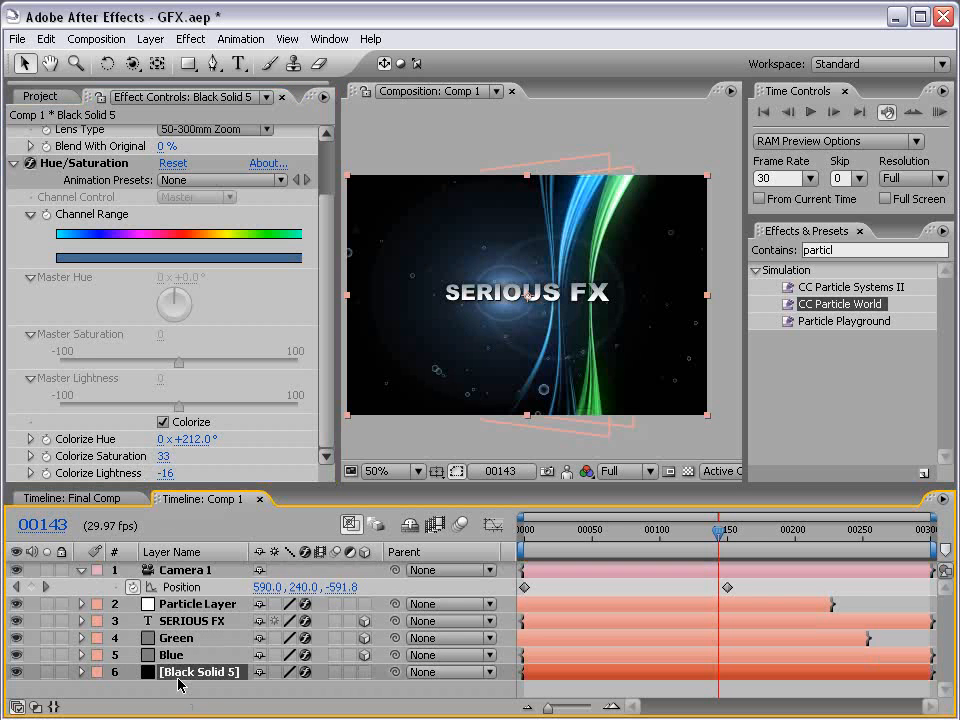
{"action": "scroll", "coordinate": [548, 277], "scroll_direction": "up", "scroll_amount": 2}
{"action": "key", "text": "grave"}
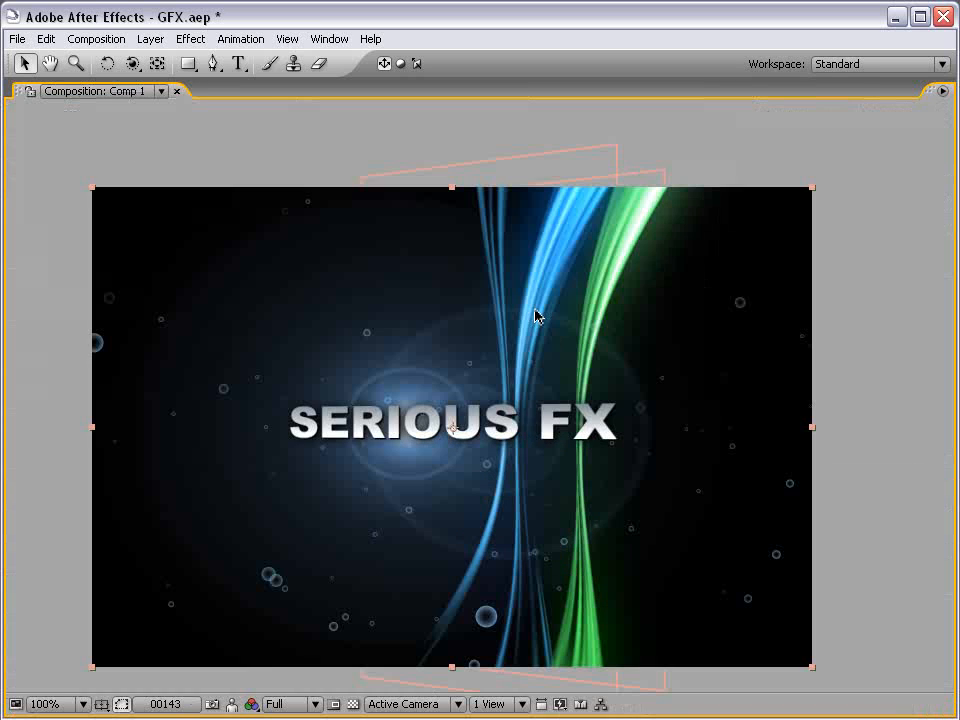
{"action": "key", "text": "grave"}
{"action": "scroll", "coordinate": [536, 315], "scroll_direction": "down", "scroll_amount": 2}
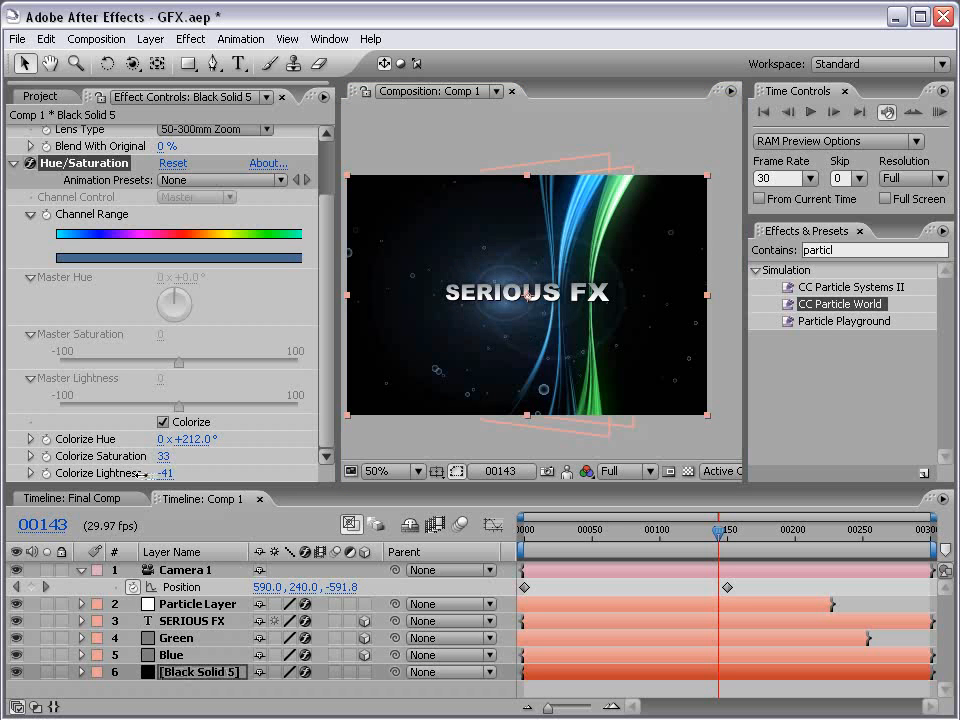
Step: Darken the blue flare to a Colorize Lightness of -54 and check the composition in the enlarged view
{"action": "scroll", "coordinate": [551, 256], "scroll_direction": "up", "scroll_amount": 2}
{"action": "key", "text": "grave"}
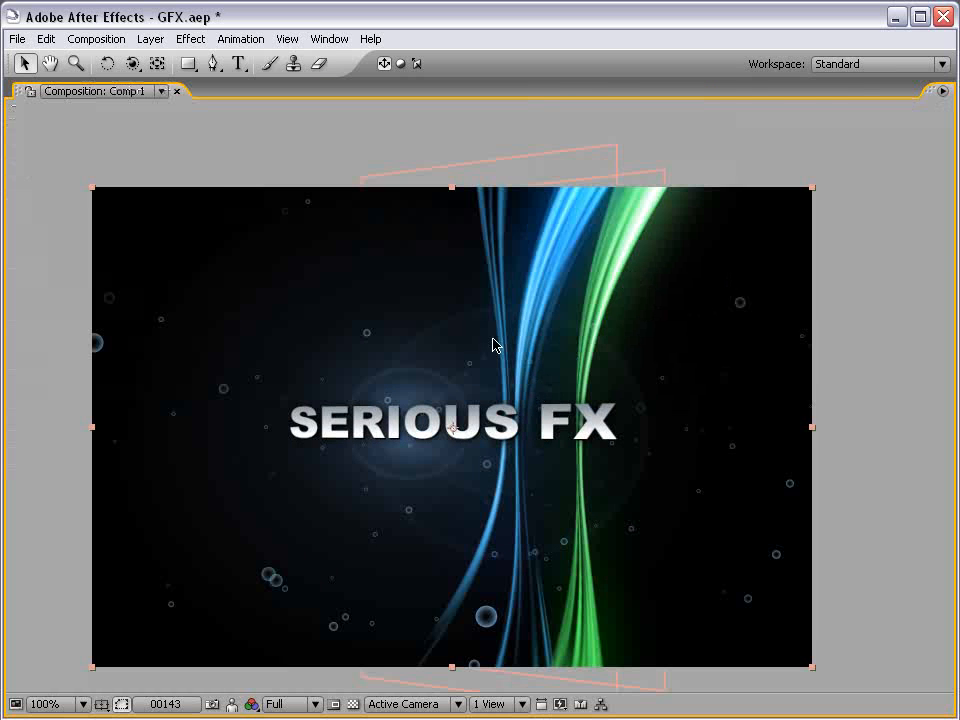
{"action": "key", "text": "grave"}
{"action": "scroll", "coordinate": [501, 371], "scroll_direction": "down", "scroll_amount": 2}
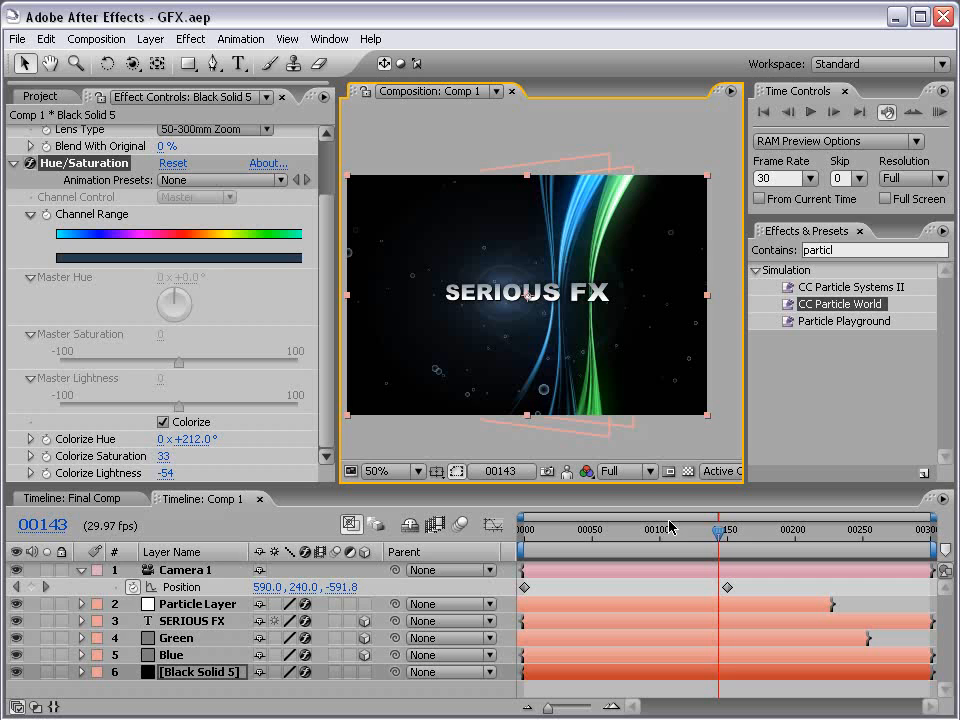
{"action": "scroll", "coordinate": [542, 381], "scroll_direction": "up", "scroll_amount": 2}
{"action": "key", "text": "grave"}
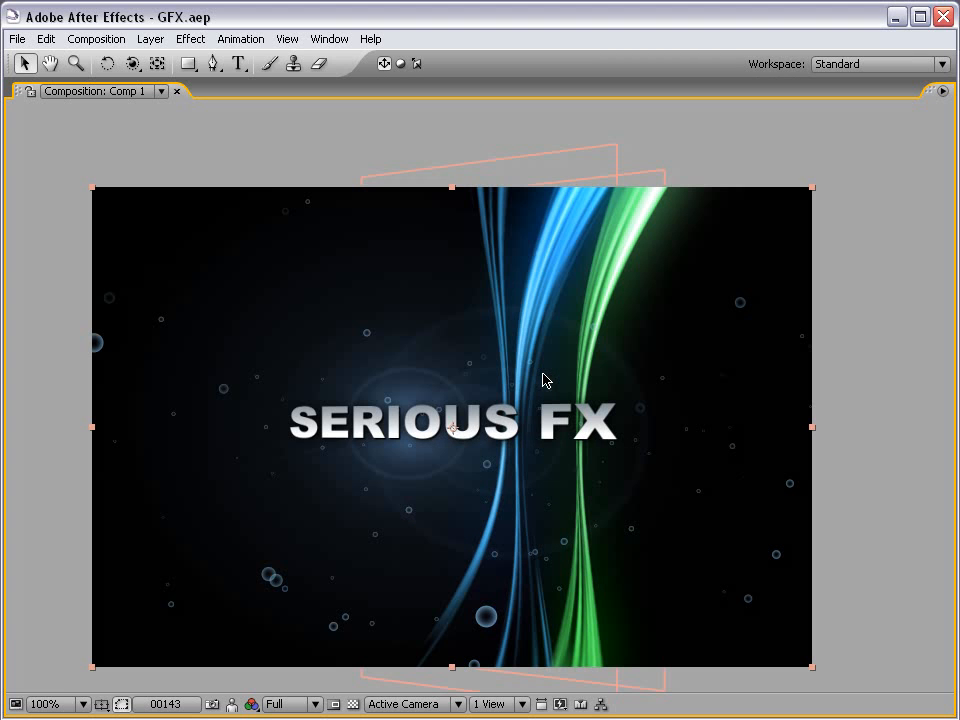
{"action": "key", "text": "grave"}
{"action": "scroll", "coordinate": [537, 351], "scroll_direction": "down", "scroll_amount": 2}
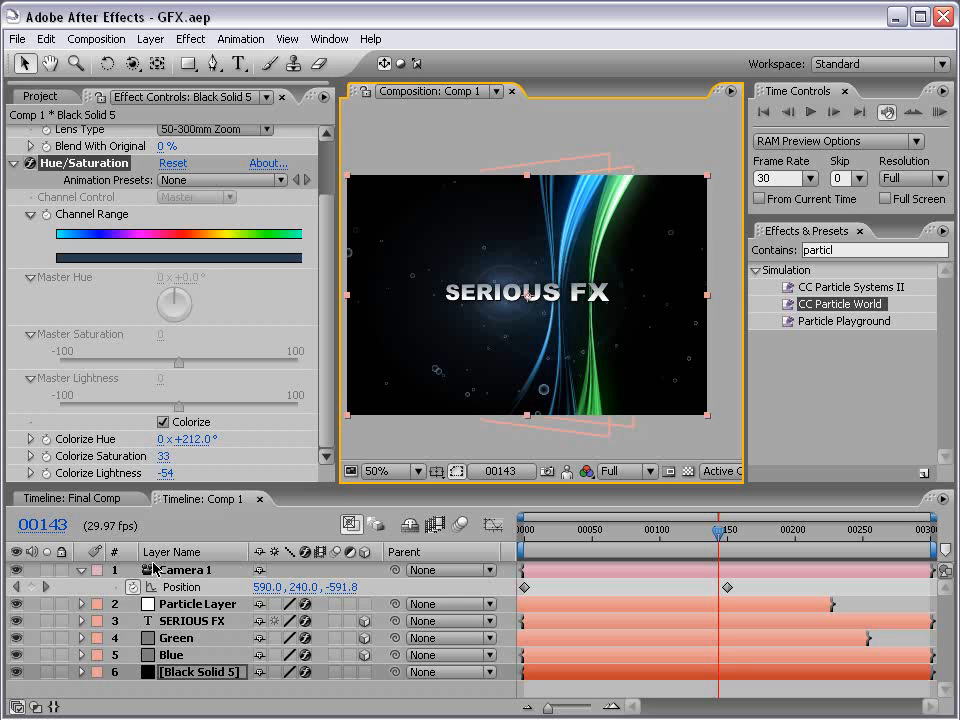
Step: Adjust the Green layer's Fractal Noise Scale Width, trying 34 in the enlarged view and undoing back to 111
{"action": "left_click", "coordinate": [185, 641]}
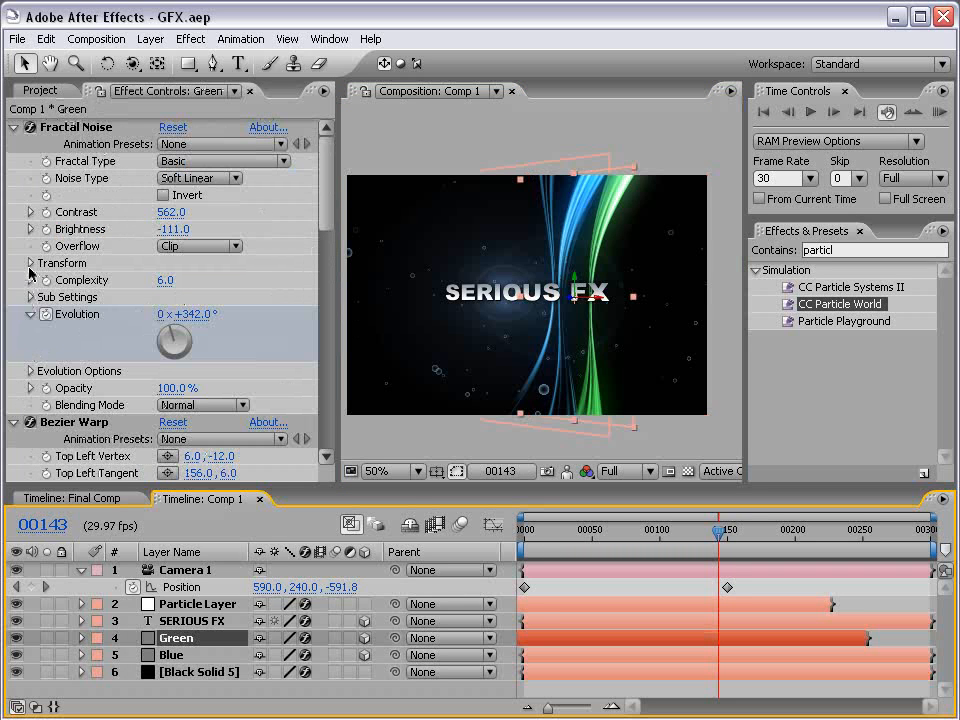
{"action": "left_click", "coordinate": [30, 263]}
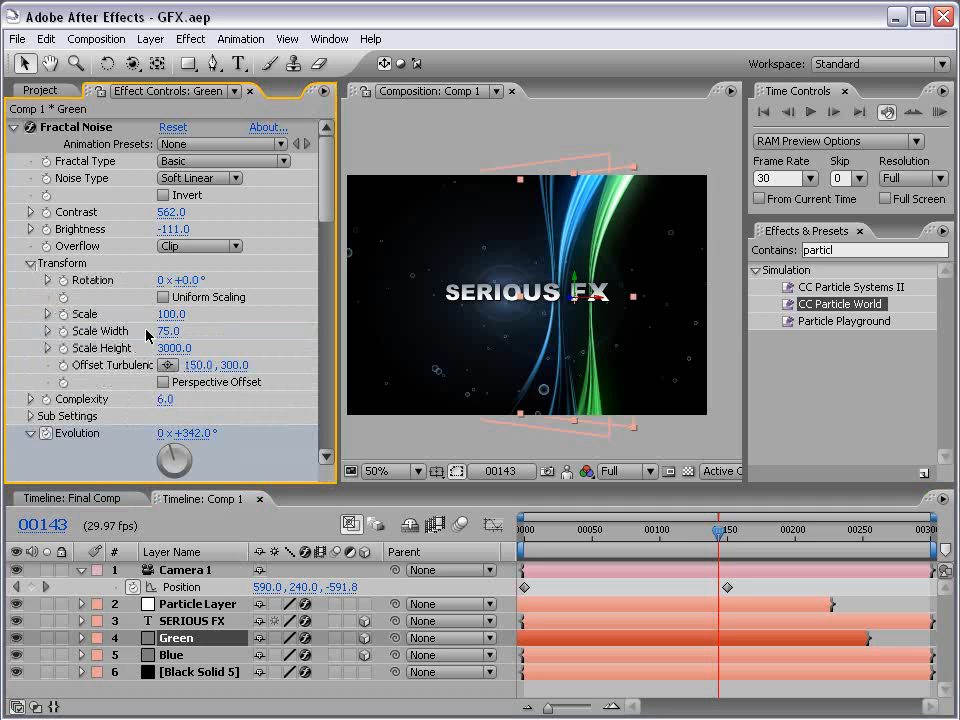
{"action": "left_click_drag", "start_coordinate": [168, 330], "coordinate": [98, 336]}
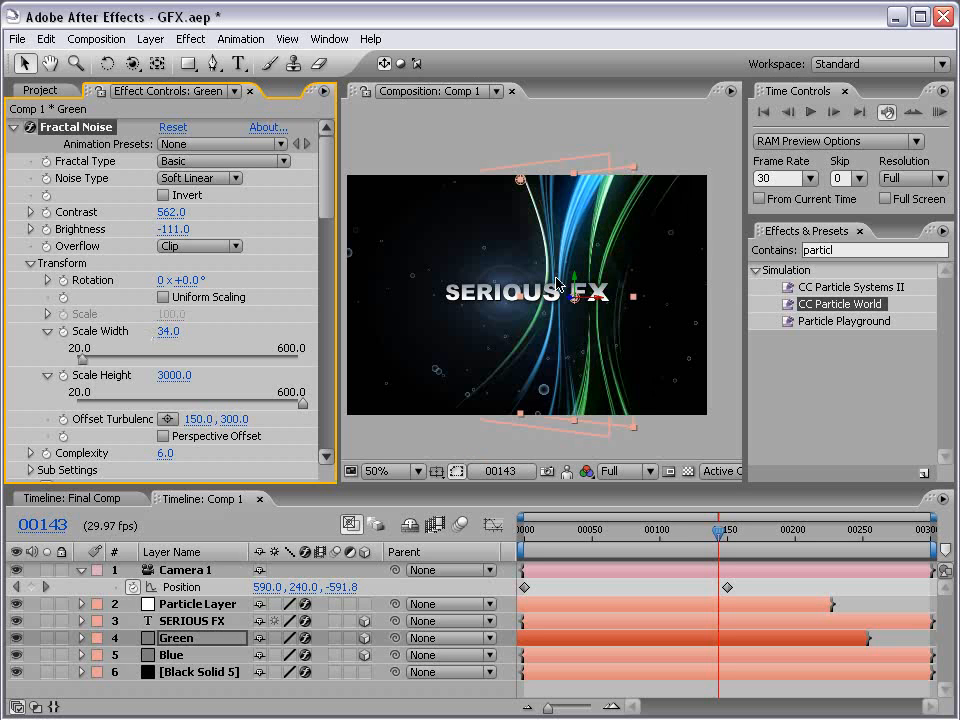
{"action": "key", "text": "grave"}
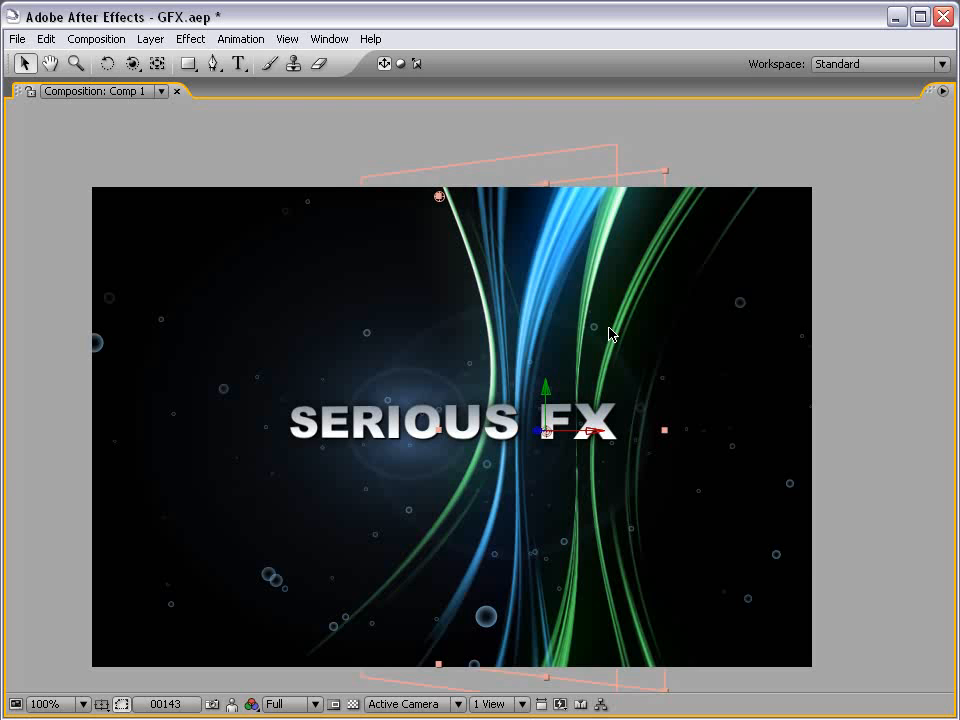
{"action": "key", "text": "grave"}
{"action": "key", "text": "ctrl+z"}
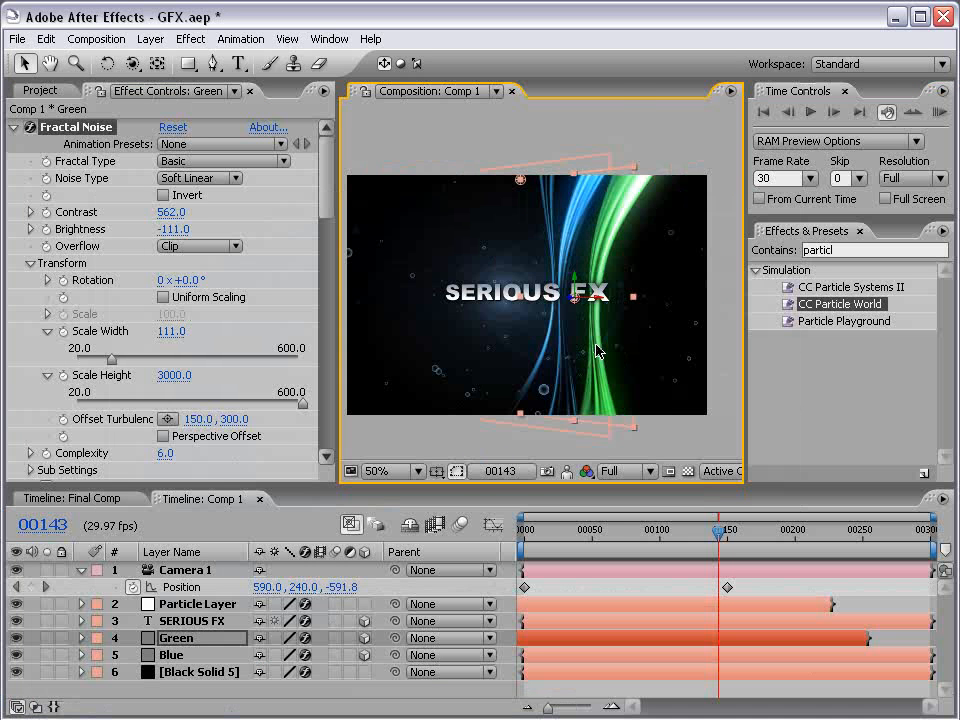
Step: View the Final Comp for comparison and return to Comp 1
{"action": "left_click", "coordinate": [88, 498]}
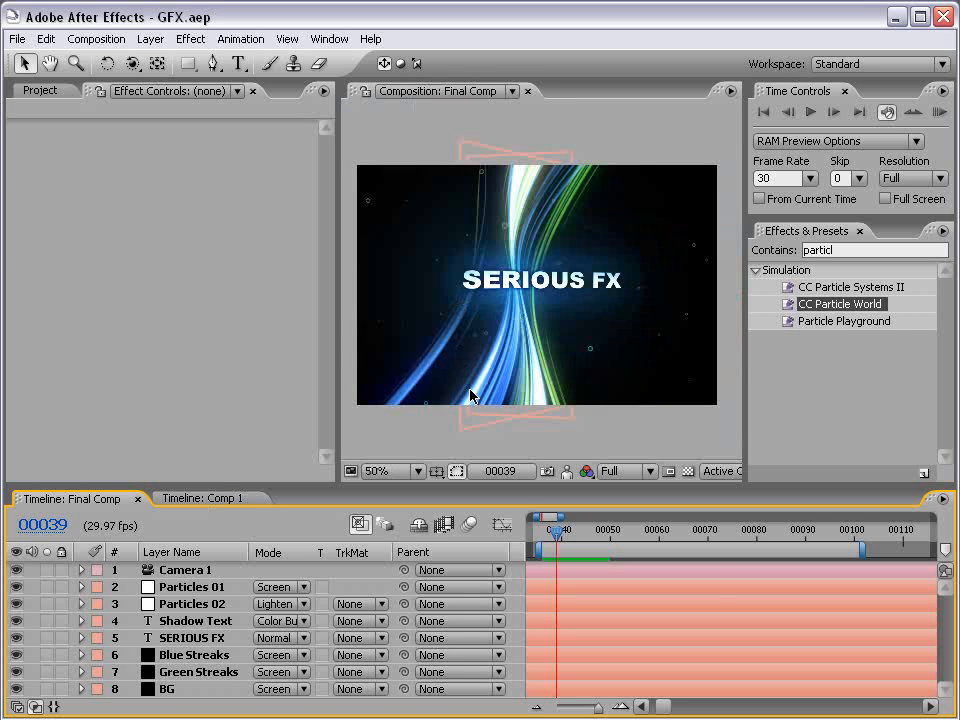
{"action": "left_click", "coordinate": [205, 498]}
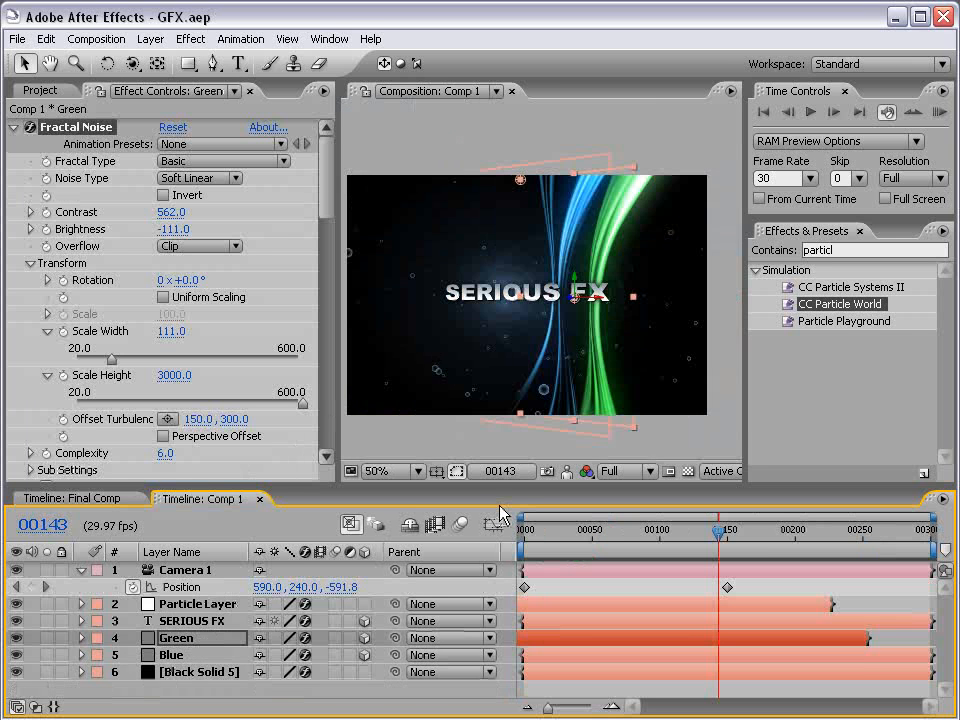